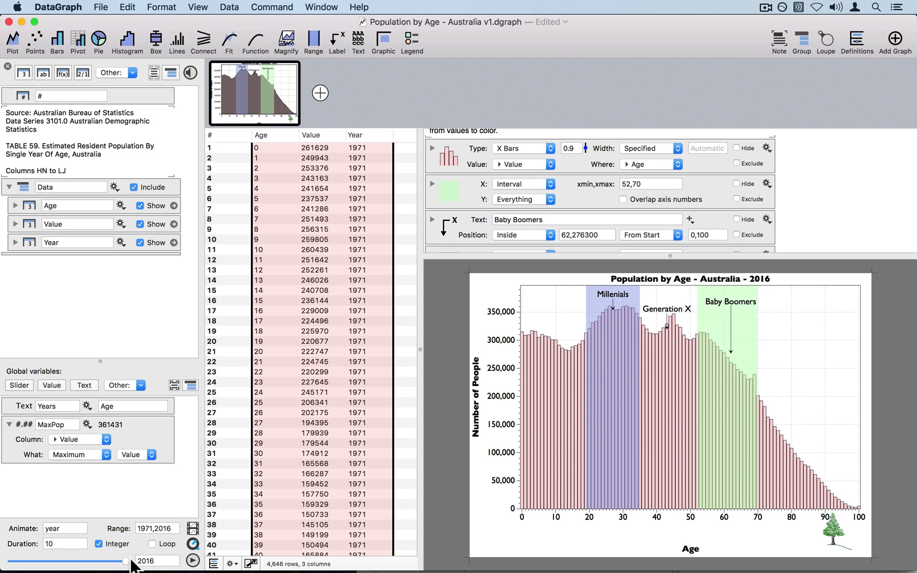
Move the blue 19,35 range command directly below the green 52,70 range, above the Baby Boomers label
{"action": "mouse_move", "coordinate": [128, 562]}
{"action": "left_mouse_down"}
{"action": "mouse_move", "coordinate": [61, 561]}
{"action": "mouse_move", "coordinate": [127, 561]}
{"action": "left_mouse_up"}
{"action": "left_click", "coordinate": [454, 196]}
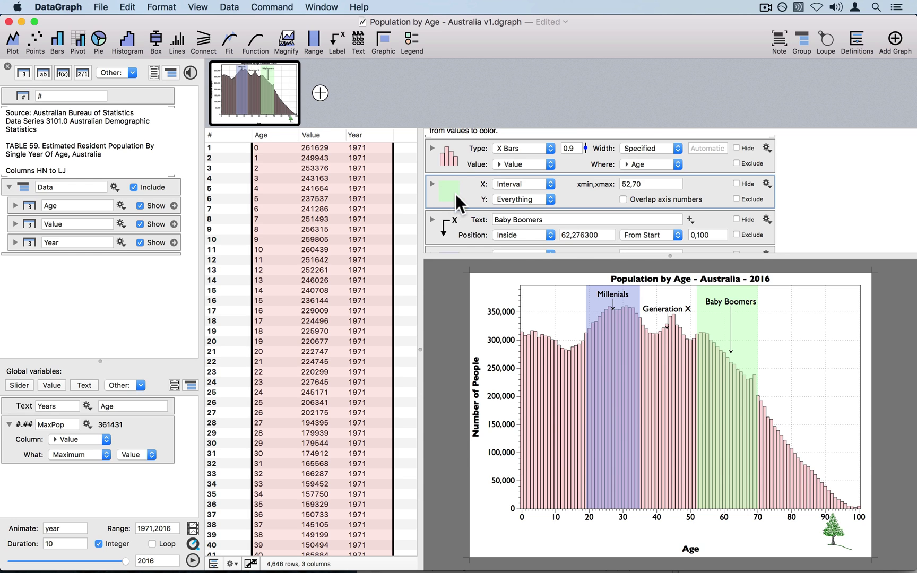
{"action": "scroll", "coordinate": [456, 188], "scroll_direction": "down", "scroll_amount": 1}
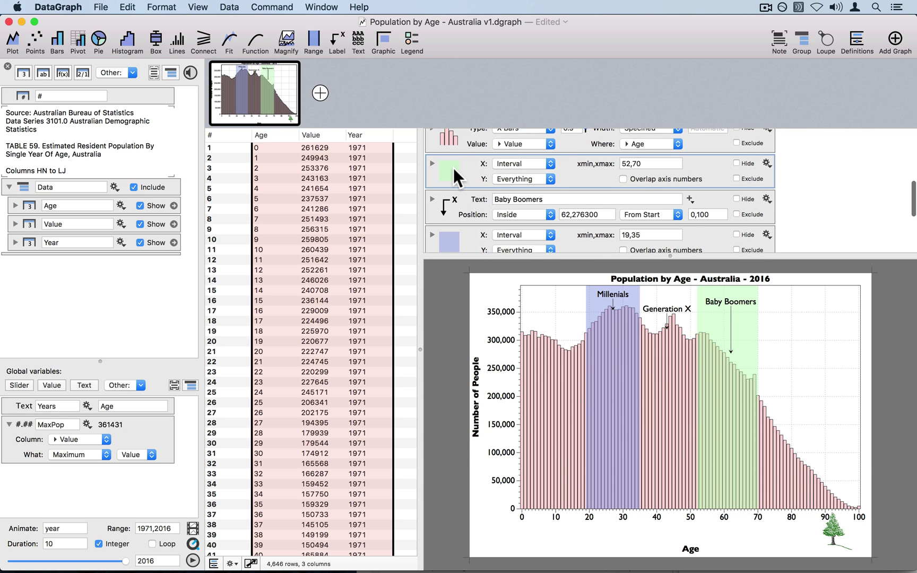
{"action": "scroll", "coordinate": [454, 172], "scroll_direction": "down", "scroll_amount": 1}
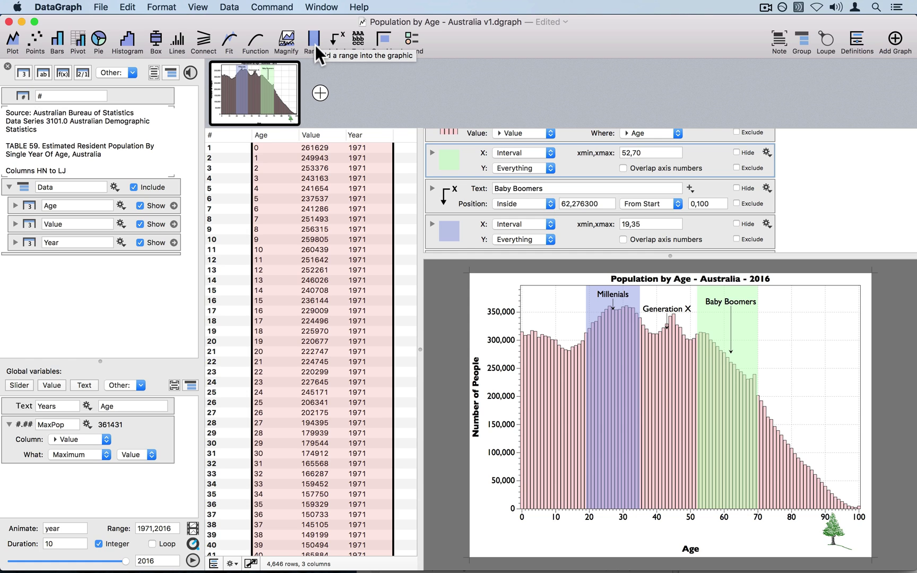
{"action": "left_click", "coordinate": [468, 235]}
{"action": "left_click_drag", "start_coordinate": [468, 234], "coordinate": [482, 164]}
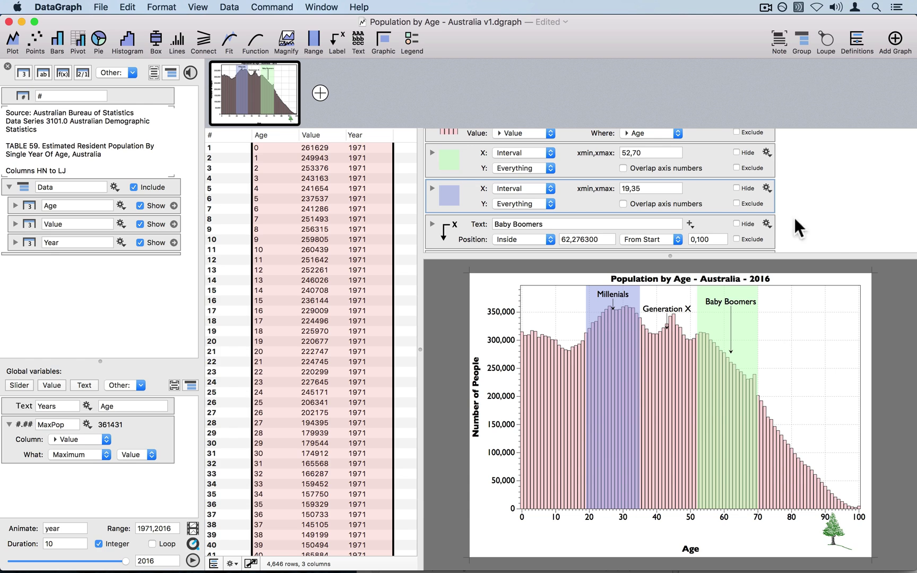
Set the green range's x interval to year-2016+52,year-2016+70 and preview it by scrubbing the animation year
{"action": "left_click", "coordinate": [566, 157]}
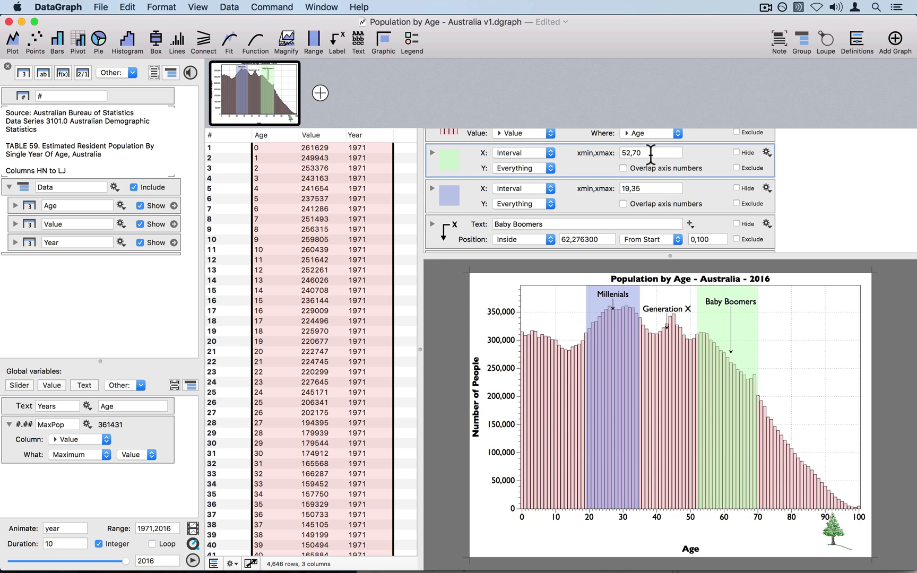
{"action": "left_click", "coordinate": [617, 153]}
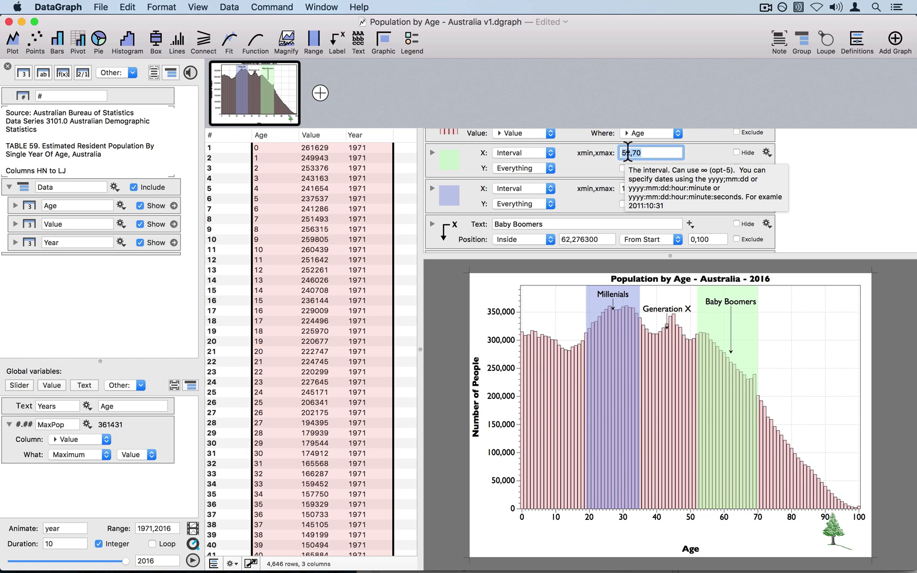
{"action": "left_click", "coordinate": [579, 167]}
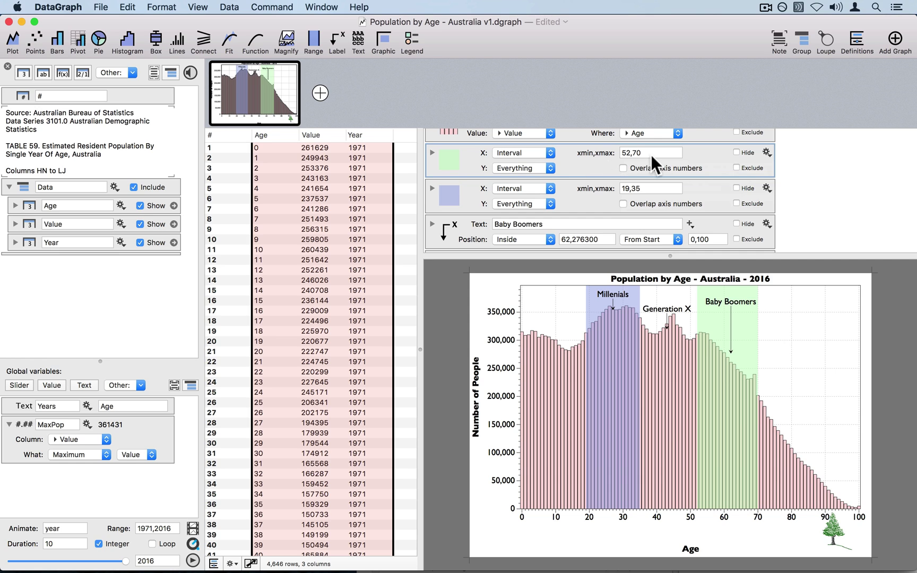
{"action": "left_click", "coordinate": [629, 152]}
{"action": "left_click", "coordinate": [629, 152]}
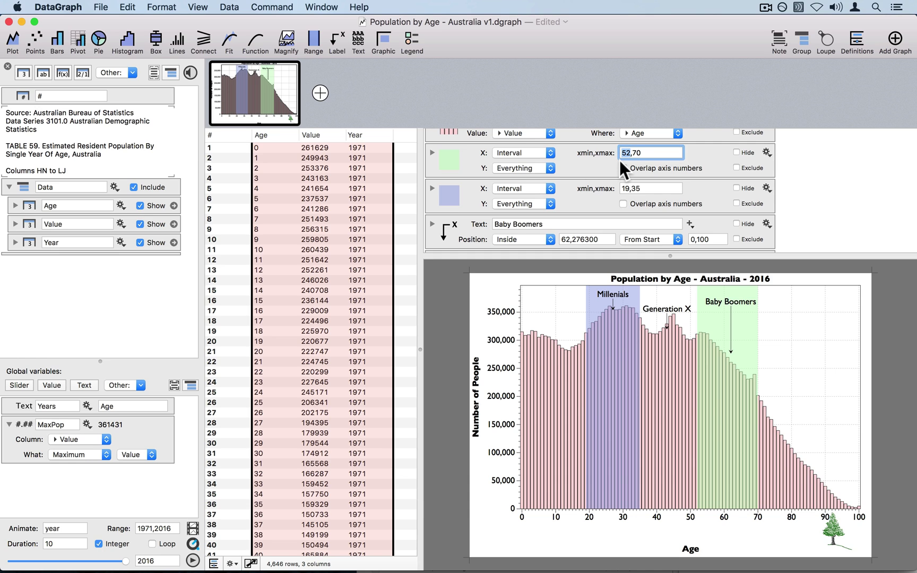
{"action": "left_click", "coordinate": [622, 152]}
{"action": "type", "text": "year-2016+"}
{"action": "left_click_drag", "start_coordinate": [662, 153], "coordinate": [614, 153]}
{"action": "key", "text": "super+c"}
{"action": "left_click", "coordinate": [668, 153]}
{"action": "key", "text": "super+v"}
{"action": "key", "text": "Return"}
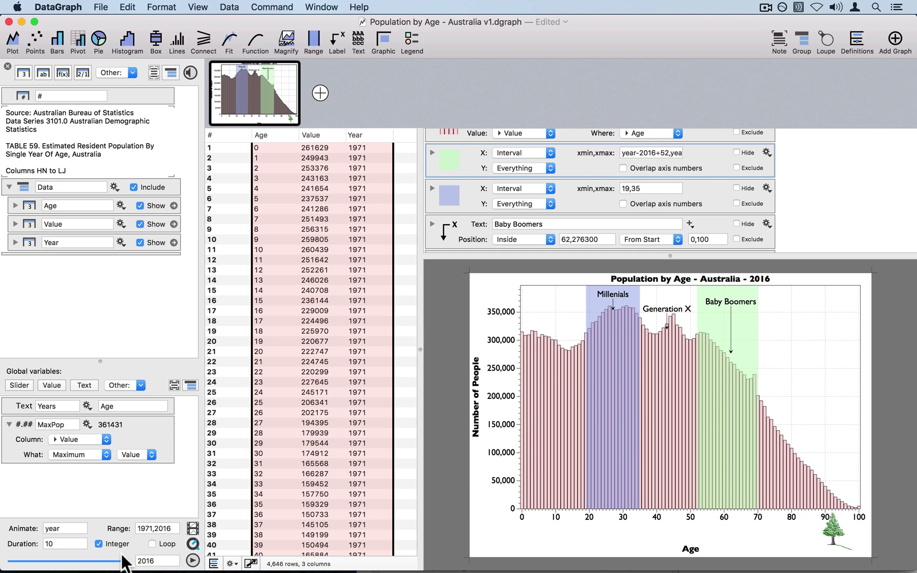
{"action": "left_click_drag", "start_coordinate": [126, 561], "coordinate": [151, 563]}
Set the blue range's x interval to year-2016+19,year-2016+35 and preview it by scrubbing the animation year
{"action": "left_click_drag", "start_coordinate": [662, 153], "coordinate": [612, 152]}
{"action": "key", "text": "super+c"}
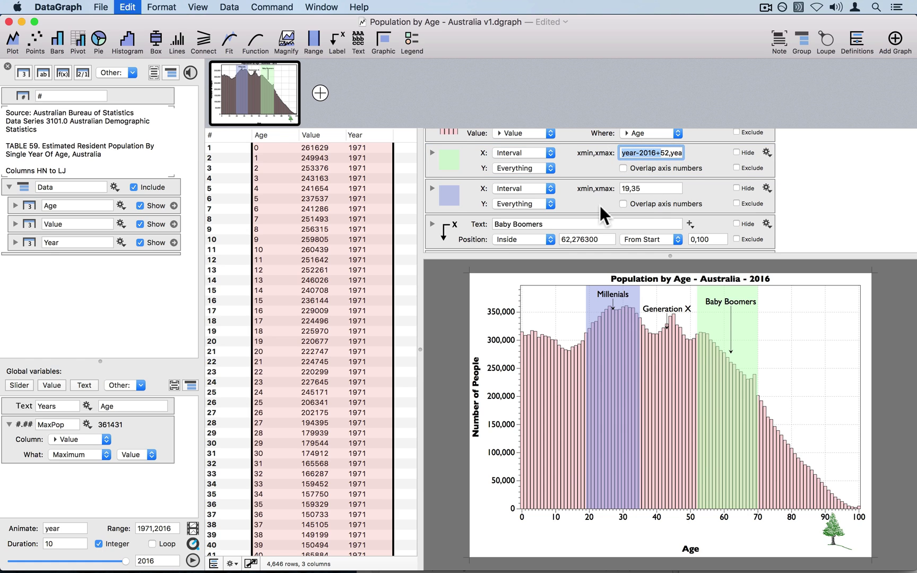
{"action": "left_click", "coordinate": [621, 189]}
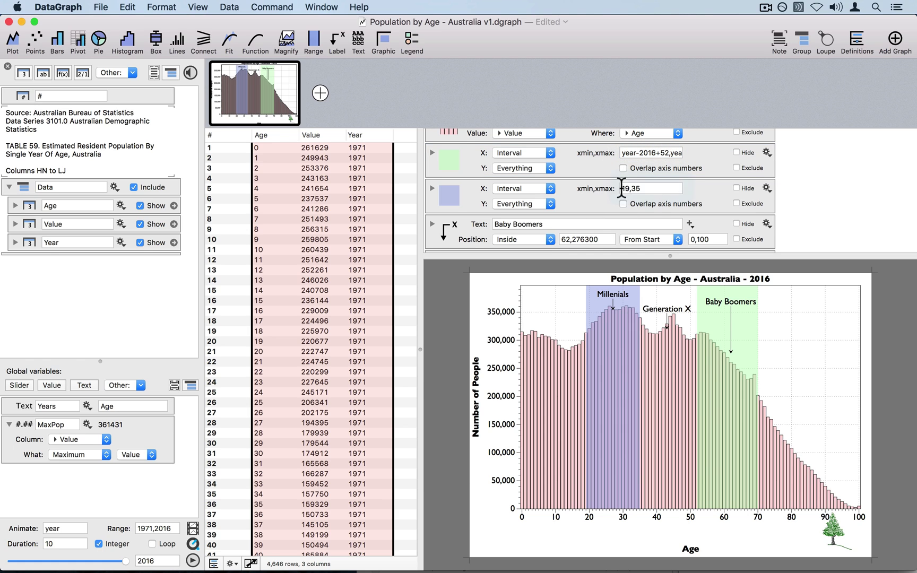
{"action": "key", "text": "super+v"}
{"action": "left_click", "coordinate": [672, 188]}
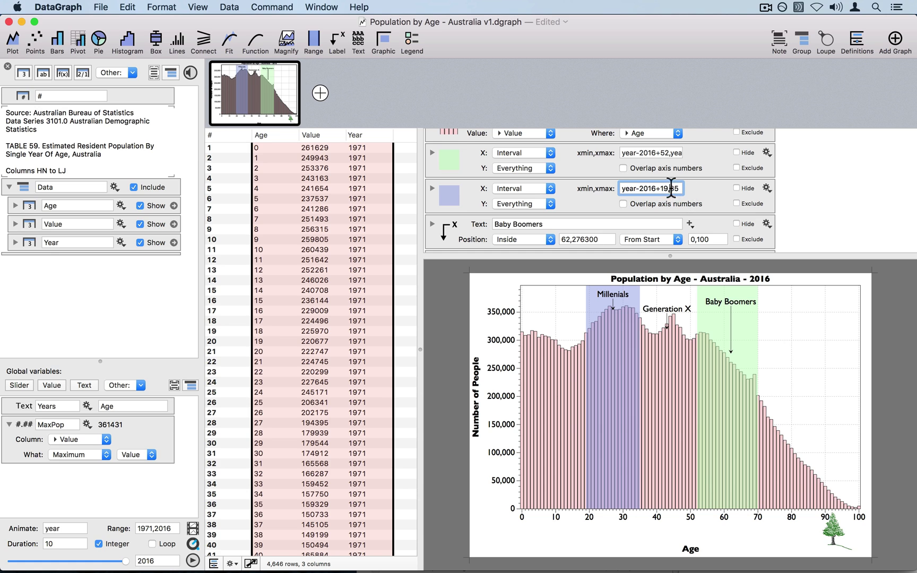
{"action": "key", "text": "super+v"}
{"action": "left_click", "coordinate": [698, 188]}
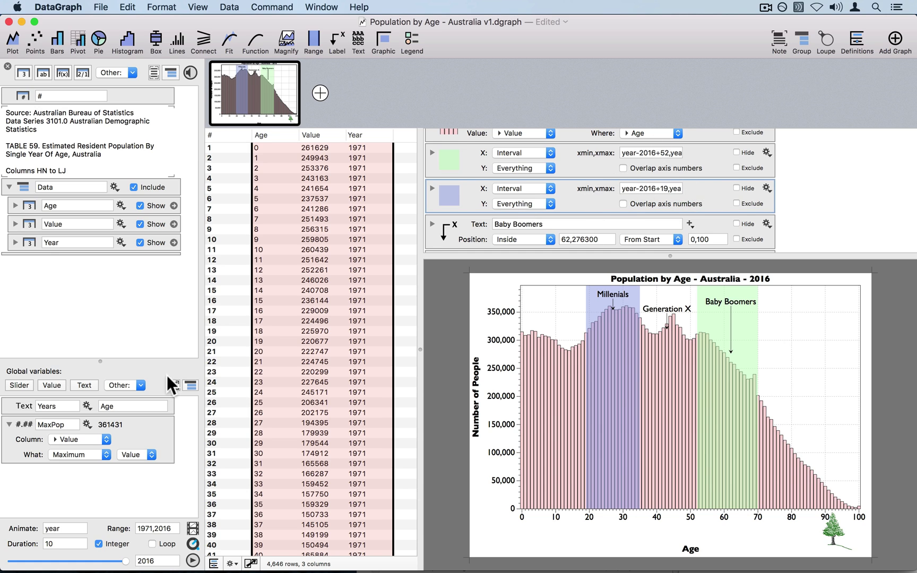
{"action": "mouse_move", "coordinate": [125, 560]}
{"action": "left_mouse_down"}
{"action": "mouse_move", "coordinate": [8, 568]}
{"action": "mouse_move", "coordinate": [154, 560]}
{"action": "left_mouse_up"}
Restrict the x axis to 0,∞ in the axis settings and preview it by scrubbing the animation year
{"action": "scroll", "coordinate": [582, 175], "scroll_direction": "up", "scroll_amount": 10}
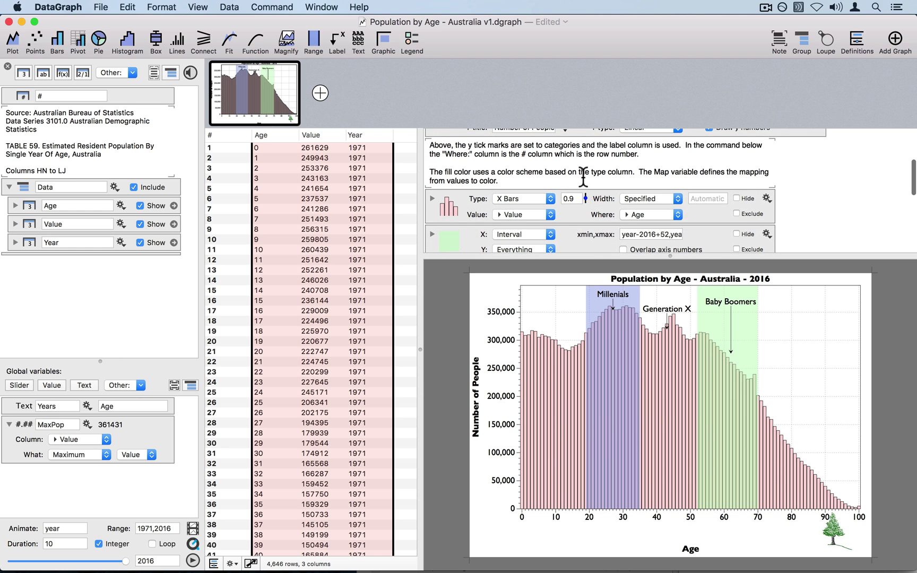
{"action": "scroll", "coordinate": [582, 162], "scroll_direction": "up", "scroll_amount": 2}
{"action": "left_click", "coordinate": [449, 202]}
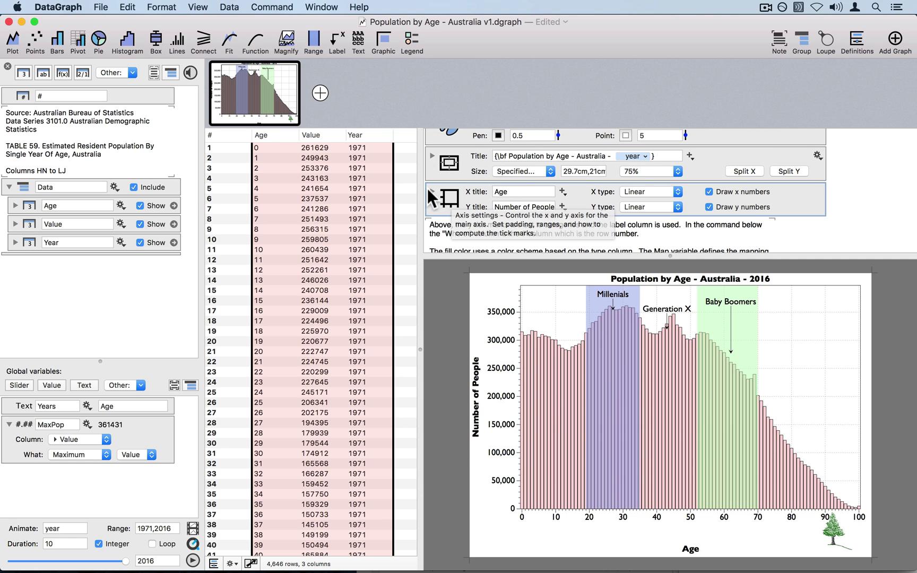
{"action": "left_click", "coordinate": [432, 193]}
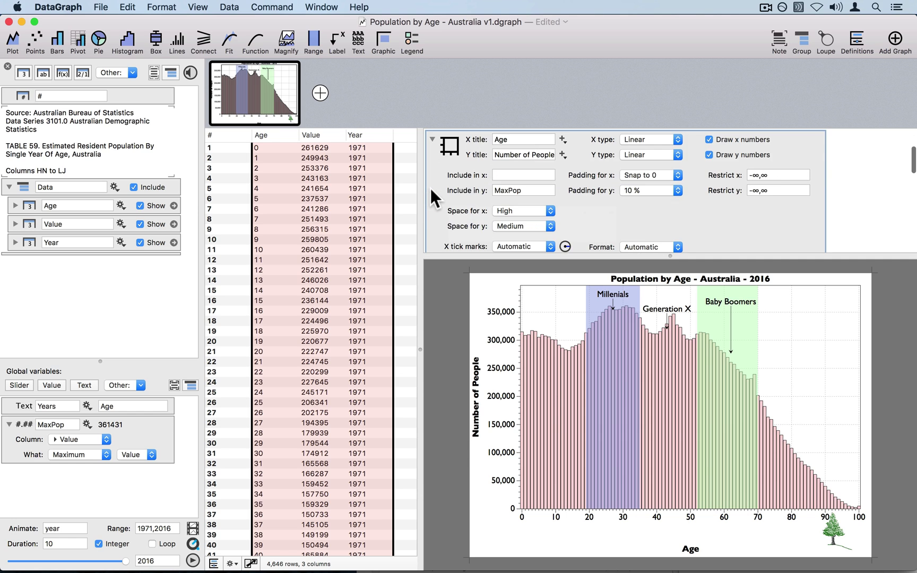
{"action": "left_click", "coordinate": [753, 175]}
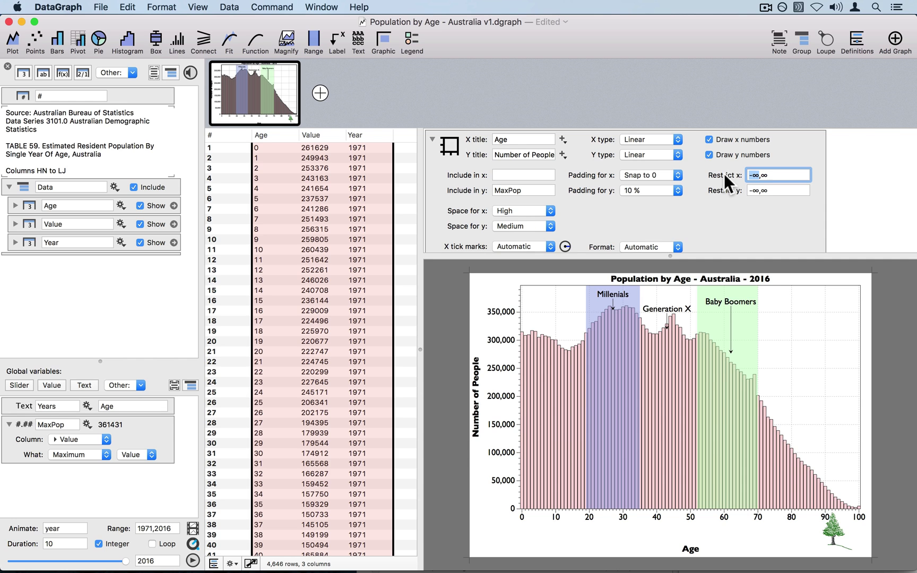
{"action": "type", "text": "0"}
{"action": "key", "text": "Return"}
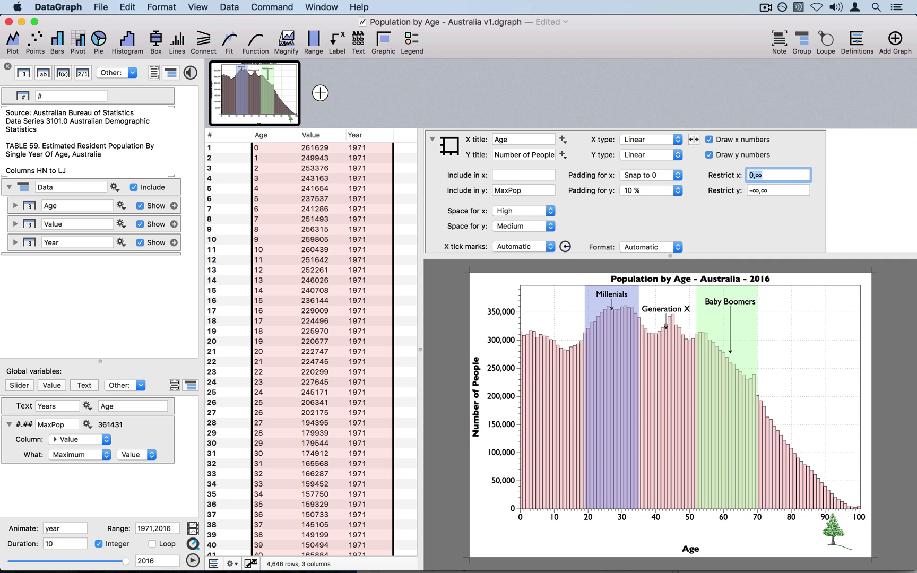
{"action": "left_click_drag", "start_coordinate": [128, 560], "coordinate": [160, 567]}
{"action": "left_click", "coordinate": [432, 137]}
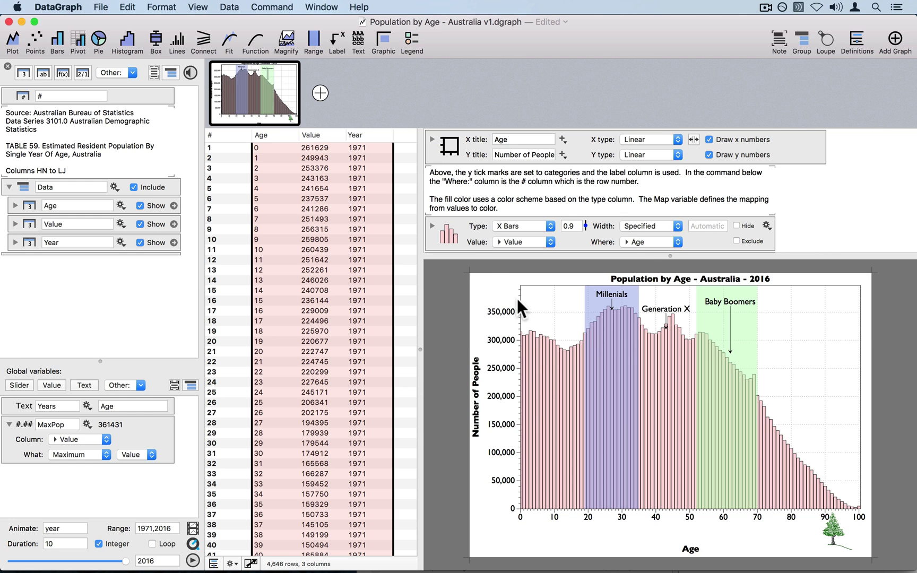
Set the bar offset of the population bars to 0.5 and inspect the bars near age 0 with the loupe
{"action": "left_click", "coordinate": [825, 38]}
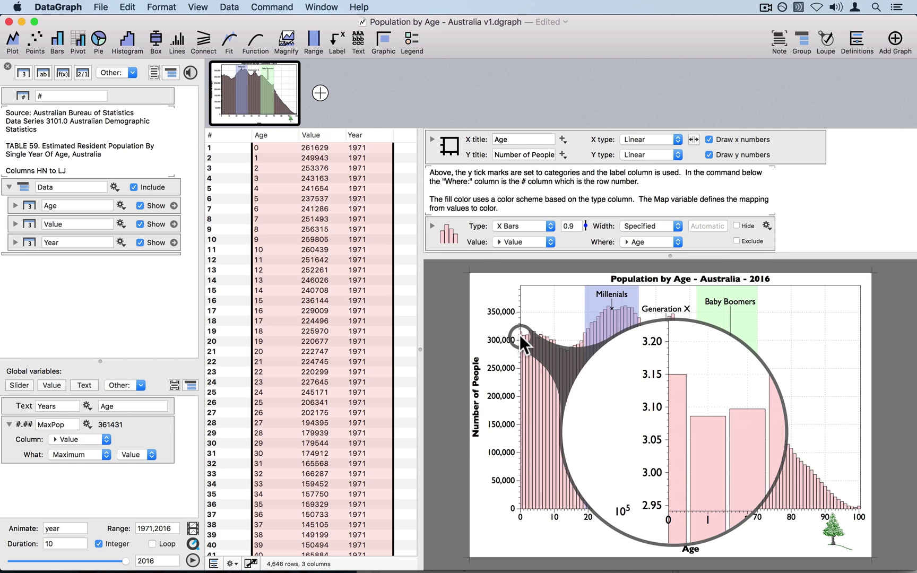
{"action": "left_click", "coordinate": [431, 224]}
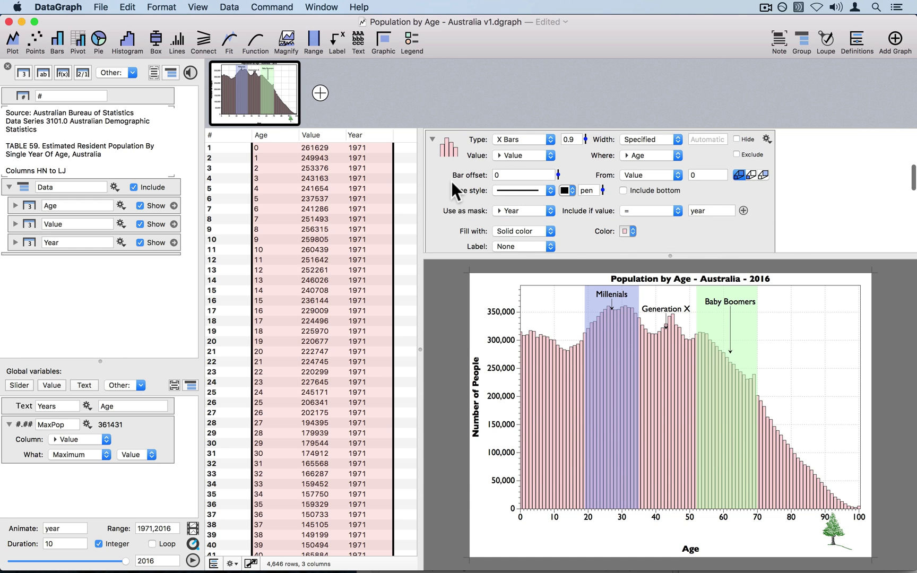
{"action": "scroll", "coordinate": [451, 182], "scroll_direction": "down", "scroll_amount": 1}
{"action": "scroll", "coordinate": [450, 161], "scroll_direction": "up", "scroll_amount": 2}
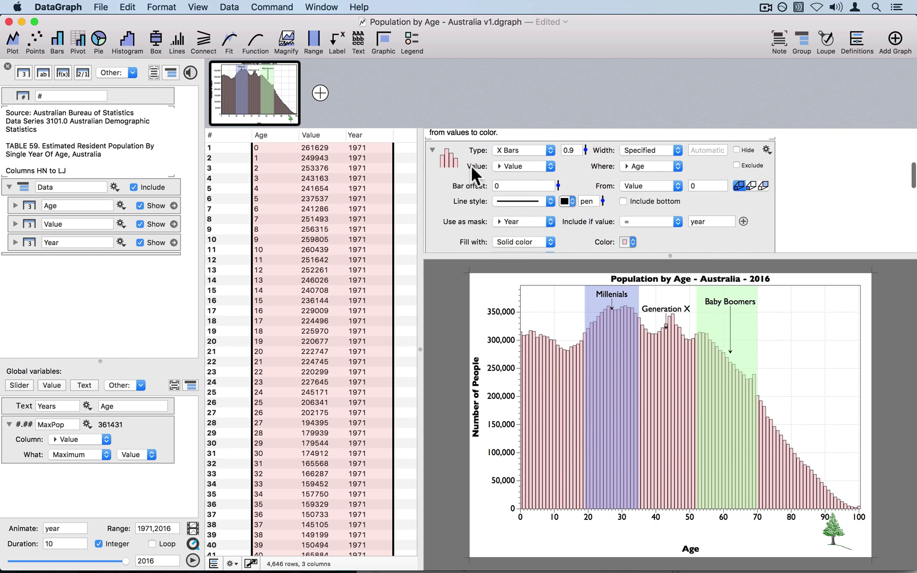
{"action": "left_click", "coordinate": [511, 185]}
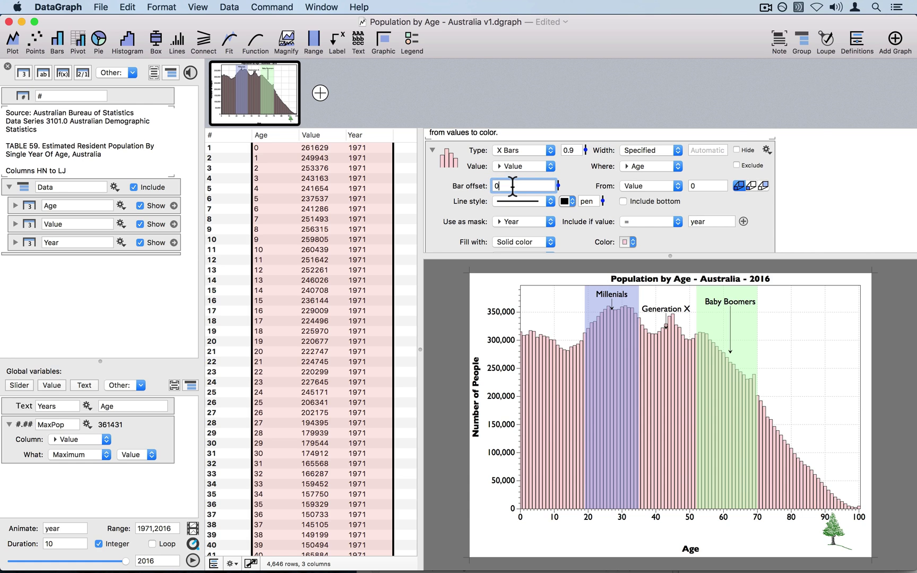
{"action": "type", "text": "0.5"}
{"action": "key", "text": "Return"}
{"action": "key", "text": "super+l"}
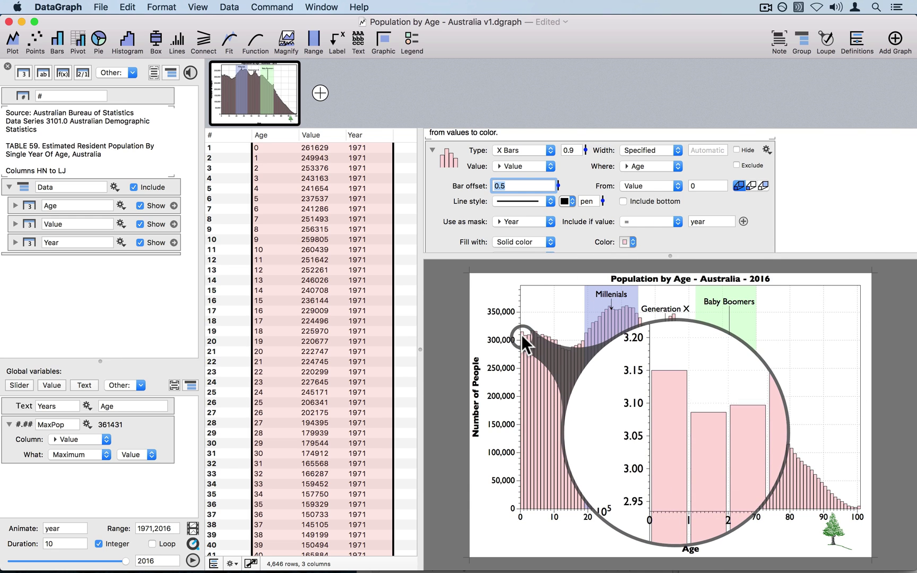
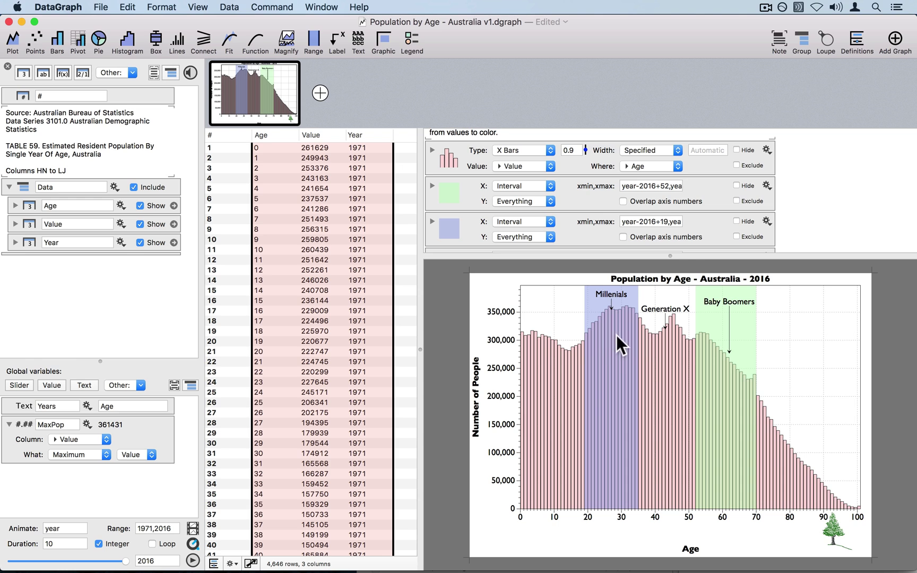
Preview the year animation and set the Baby Boomers label's anchor position to year-2016+62,276300
{"action": "scroll", "coordinate": [643, 201], "scroll_direction": "down", "scroll_amount": 2}
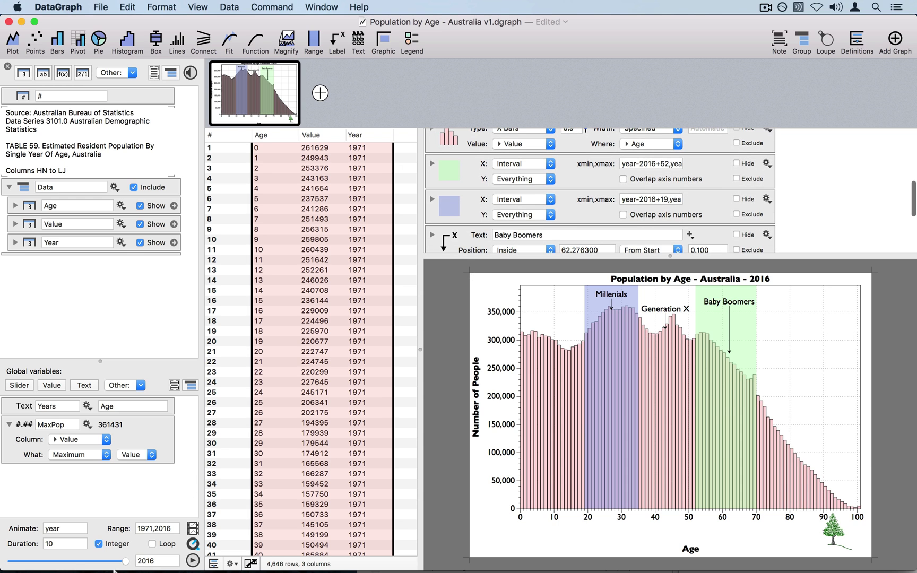
{"action": "left_click_drag", "start_coordinate": [122, 563], "coordinate": [145, 560]}
{"action": "scroll", "coordinate": [592, 198], "scroll_direction": "down", "scroll_amount": 5}
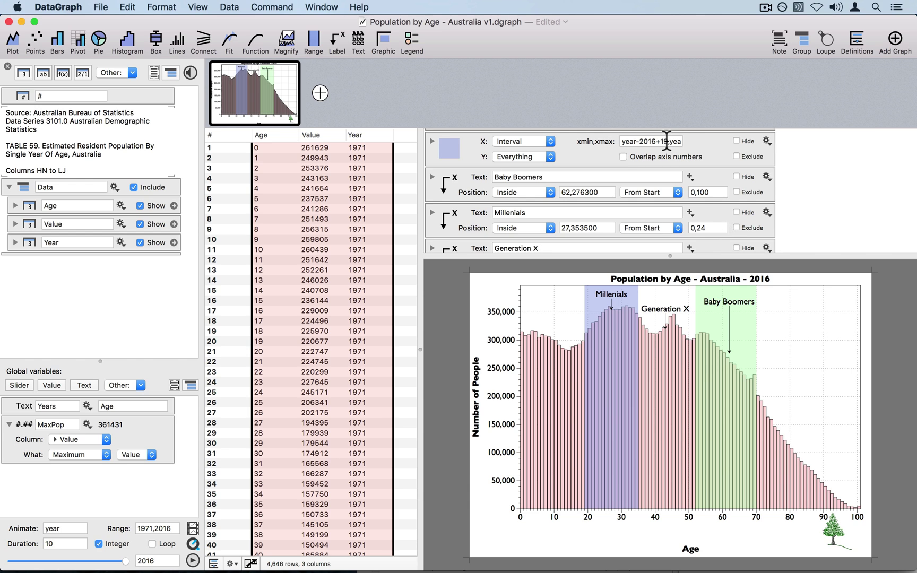
{"action": "left_click_drag", "start_coordinate": [660, 141], "coordinate": [614, 141]}
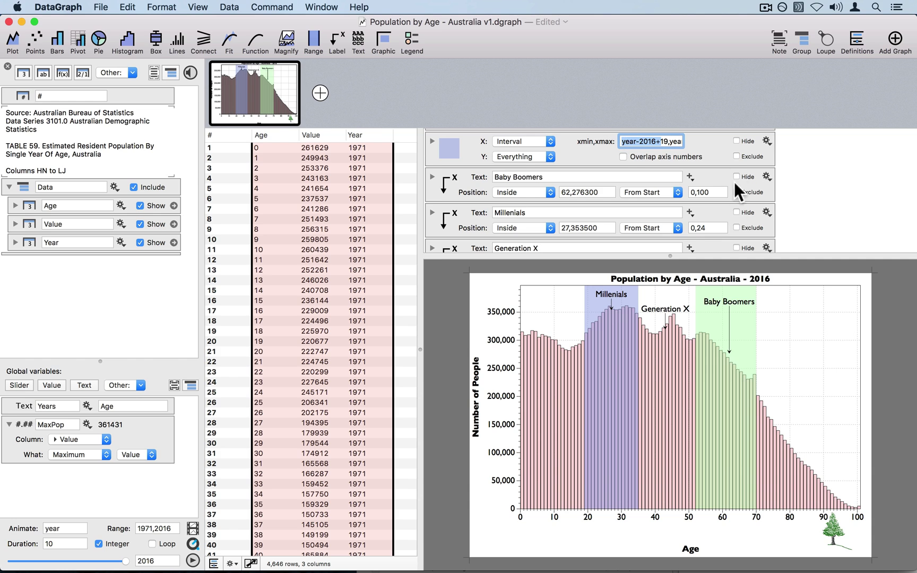
{"action": "scroll", "coordinate": [723, 210], "scroll_direction": "down", "scroll_amount": 2}
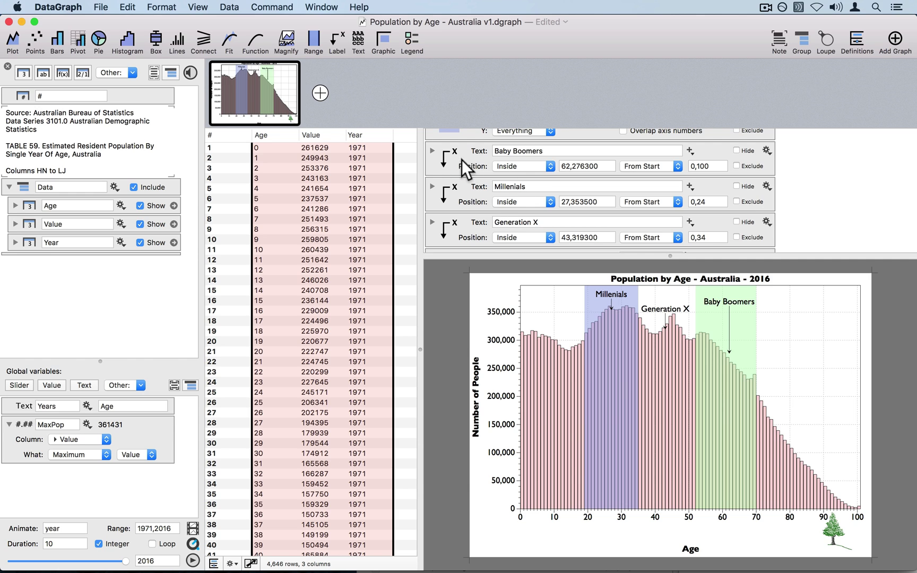
{"action": "left_click", "coordinate": [441, 155]}
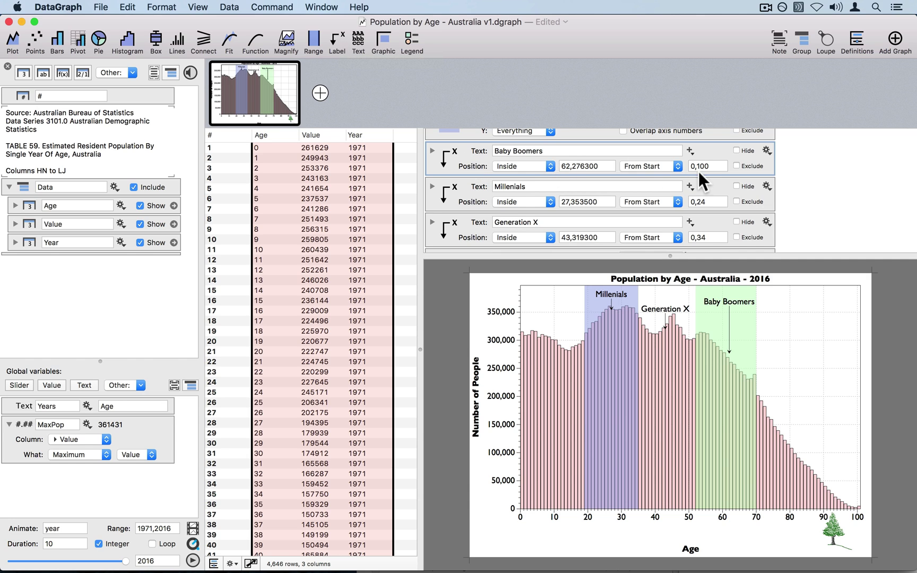
{"action": "left_click", "coordinate": [563, 166]}
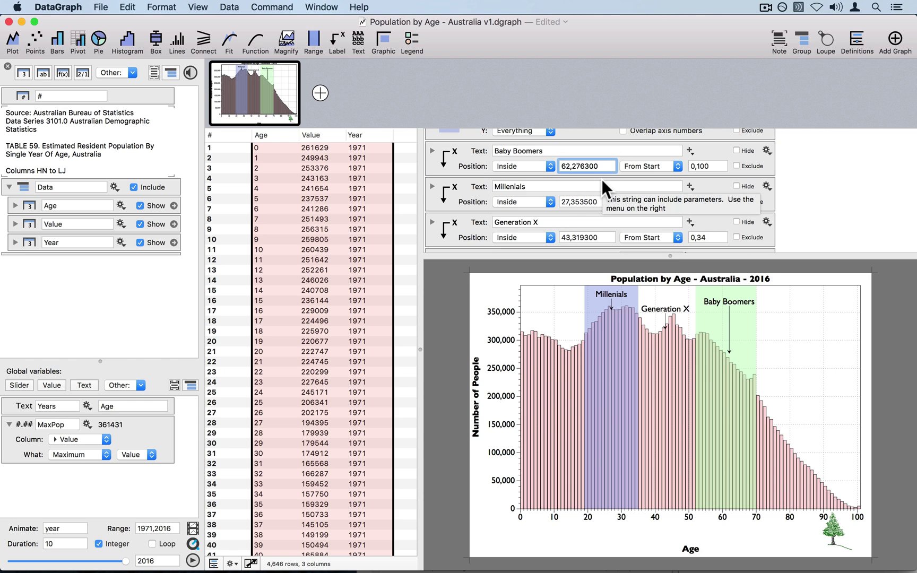
{"action": "type", "text": "year-2016+"}
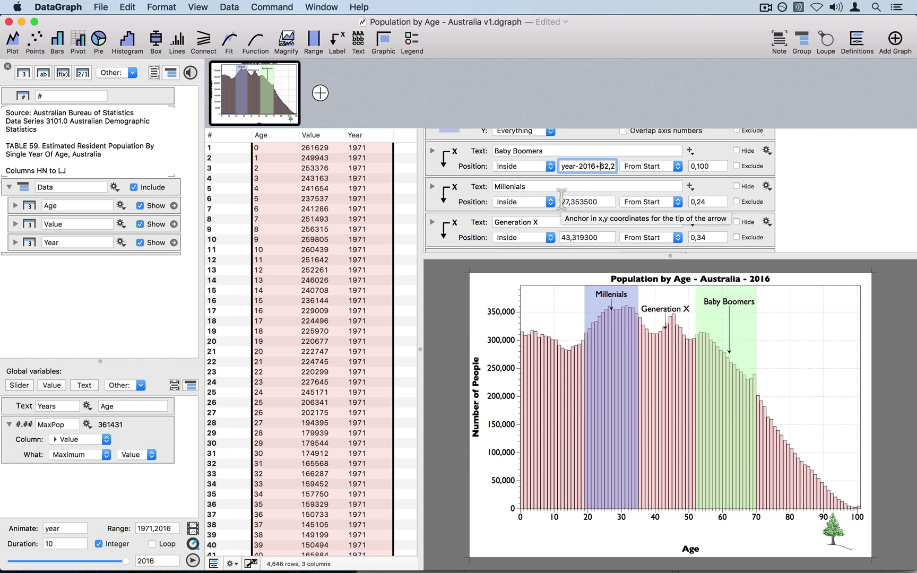
Set the Millenials label's anchor position to year-2016+27,353500 and the Generation X label's to year-2016+43,319300
{"action": "left_click", "coordinate": [563, 202]}
{"action": "type", "text": "year-2016+"}
{"action": "left_click", "coordinate": [563, 237]}
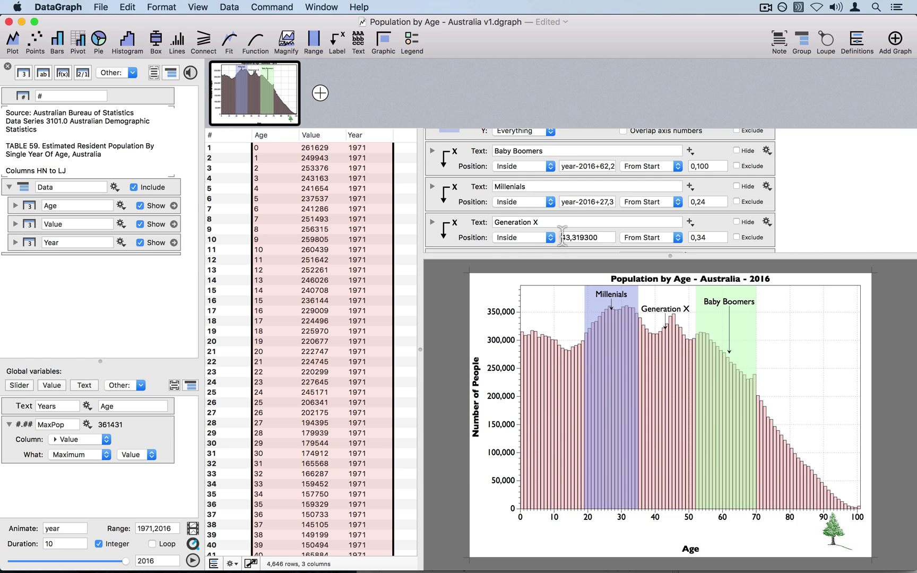
{"action": "type", "text": "year-2016+"}
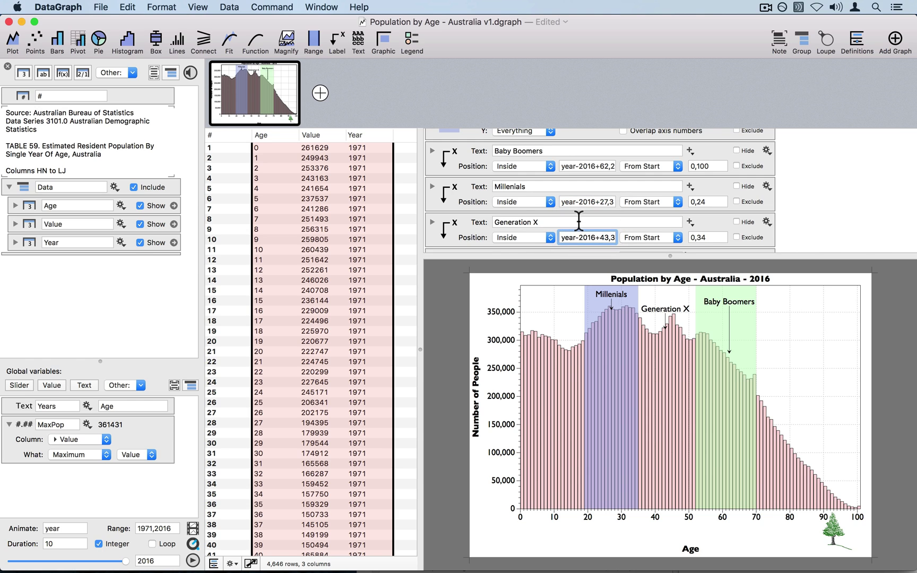
{"action": "left_click", "coordinate": [578, 222]}
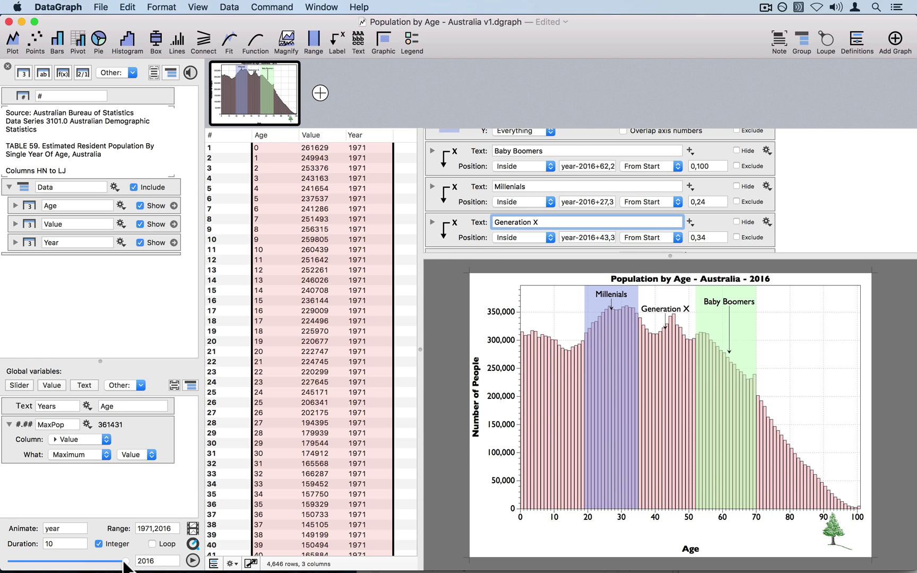
Preview the year animation to check how the generation labels follow the population bars
{"action": "mouse_move", "coordinate": [126, 560]}
{"action": "left_mouse_down"}
{"action": "mouse_move", "coordinate": [35, 559]}
{"action": "mouse_move", "coordinate": [186, 559]}
{"action": "mouse_move", "coordinate": [16, 561]}
{"action": "mouse_move", "coordinate": [131, 565]}
{"action": "left_mouse_up"}
{"action": "left_click_drag", "start_coordinate": [124, 557], "coordinate": [150, 552]}
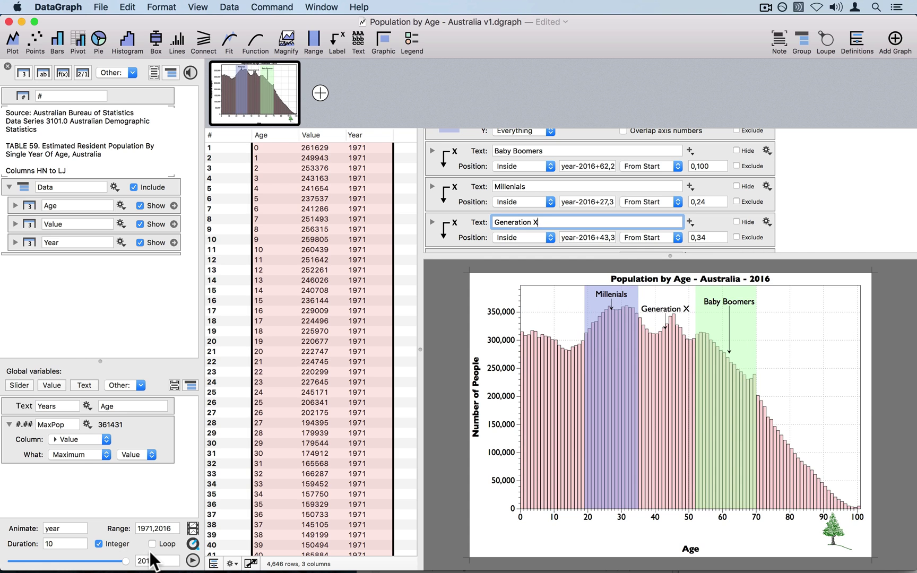
{"action": "left_click", "coordinate": [605, 238]}
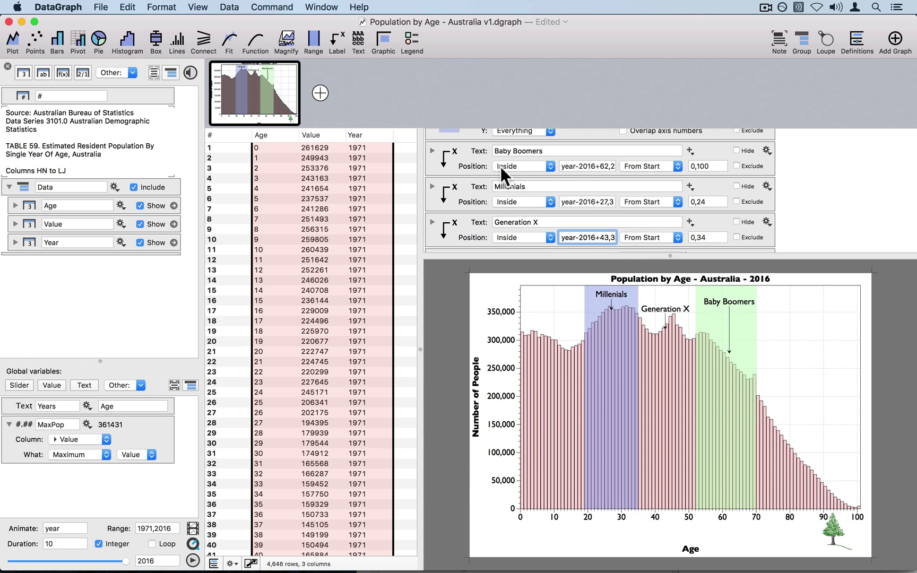
{"action": "left_click", "coordinate": [446, 149]}
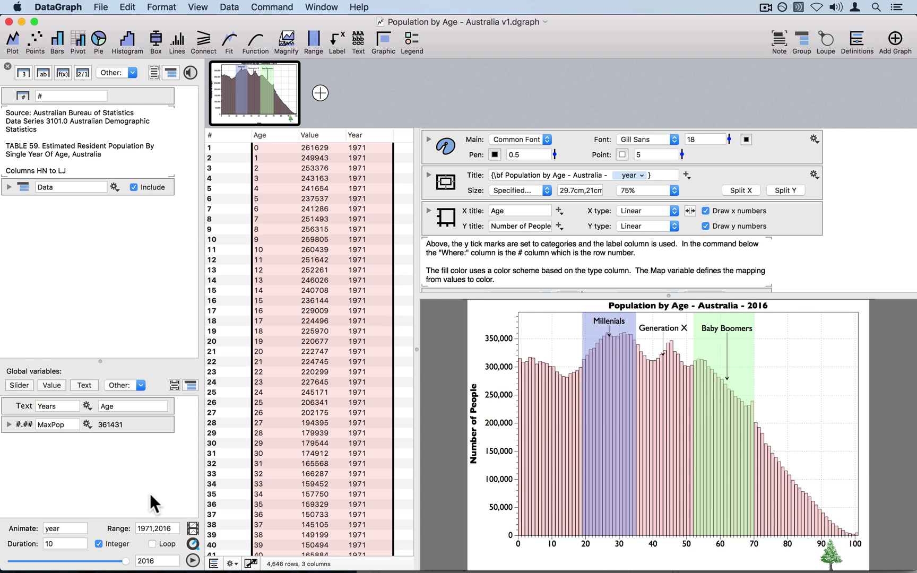
{"action": "mouse_move", "coordinate": [127, 561]}
{"action": "left_mouse_down"}
{"action": "mouse_move", "coordinate": [72, 560]}
{"action": "mouse_move", "coordinate": [127, 562]}
{"action": "left_mouse_up"}
Copy the MaxPop variable name and use it as the y coordinate in the Baby Boomers label's anchor position
{"action": "scroll", "coordinate": [736, 191], "scroll_direction": "down", "scroll_amount": 5}
{"action": "scroll", "coordinate": [730, 225], "scroll_direction": "down", "scroll_amount": 3}
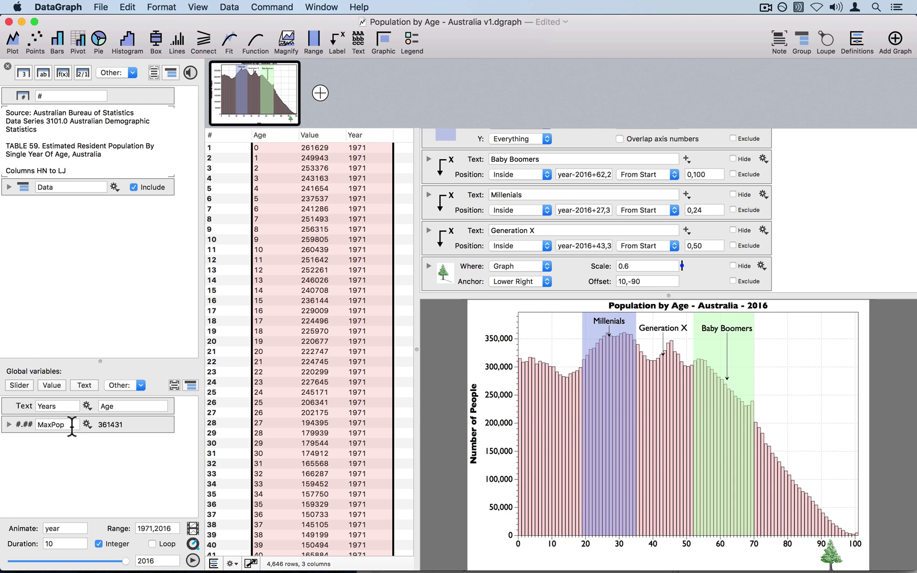
{"action": "double_click", "coordinate": [35, 425]}
{"action": "key", "text": "super+c"}
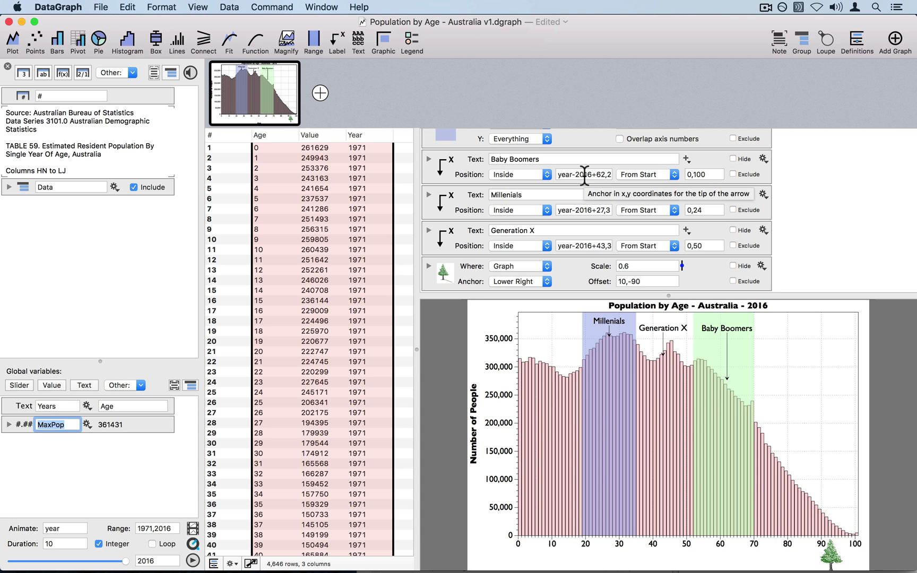
{"action": "left_click", "coordinate": [607, 174]}
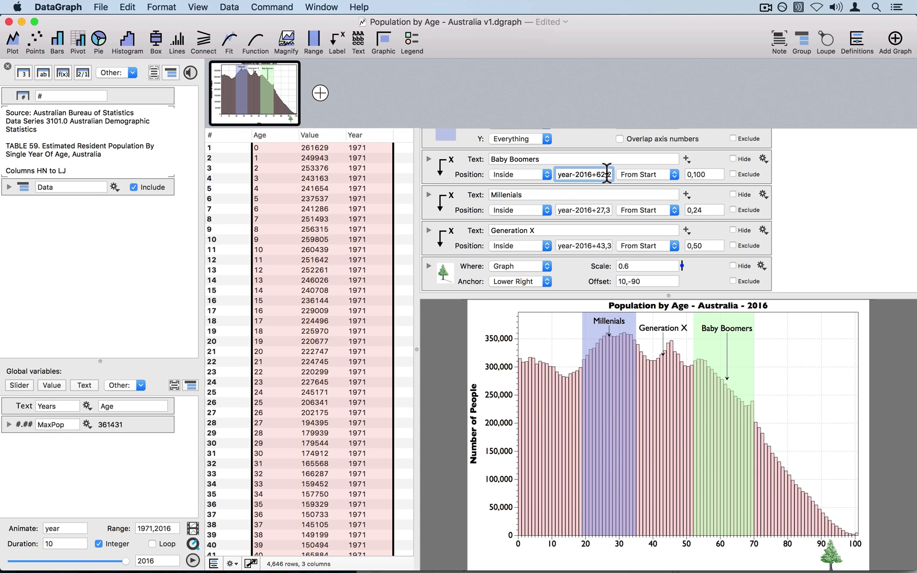
{"action": "double_click", "coordinate": [608, 174]}
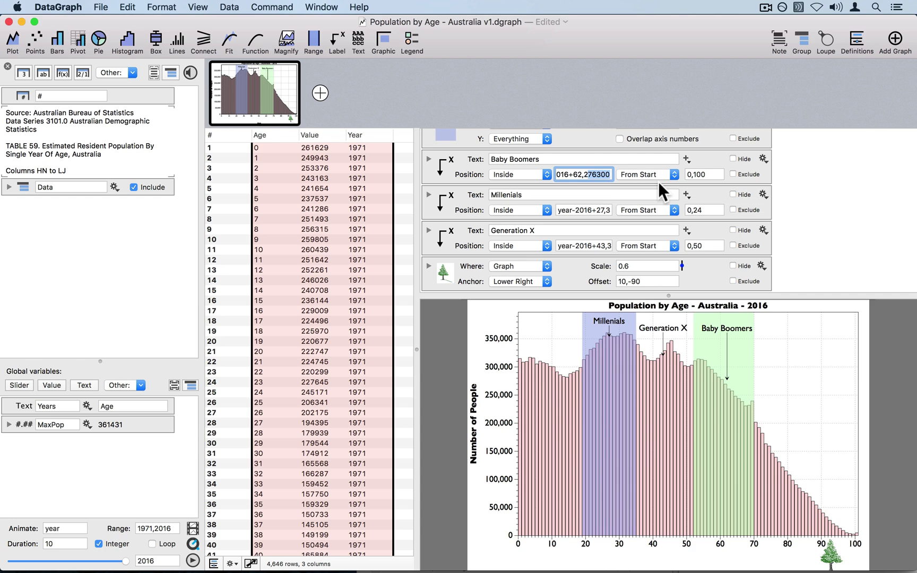
{"action": "type", "text": "MaxPop"}
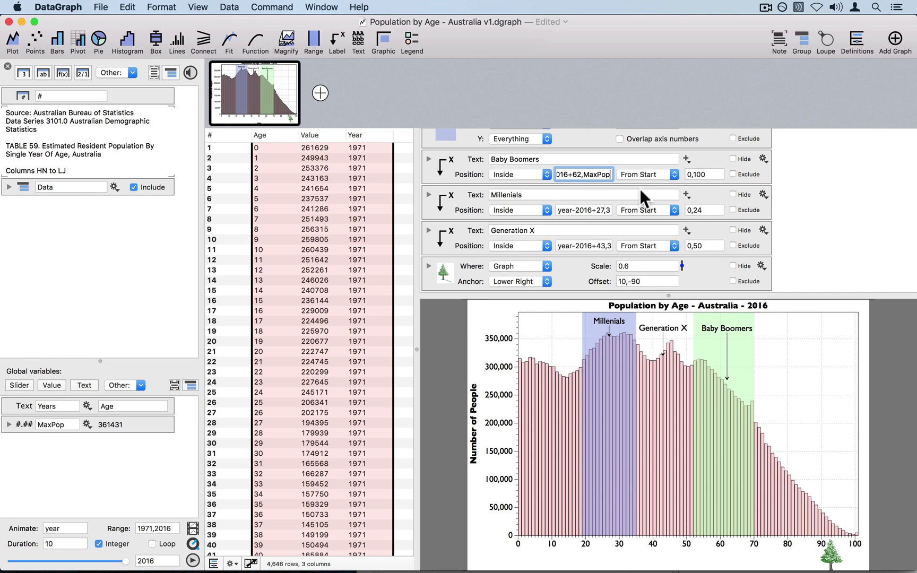
Replace the y coordinates in the Millenials and Generation X labels' anchor positions with MaxPop
{"action": "left_click", "coordinate": [588, 206]}
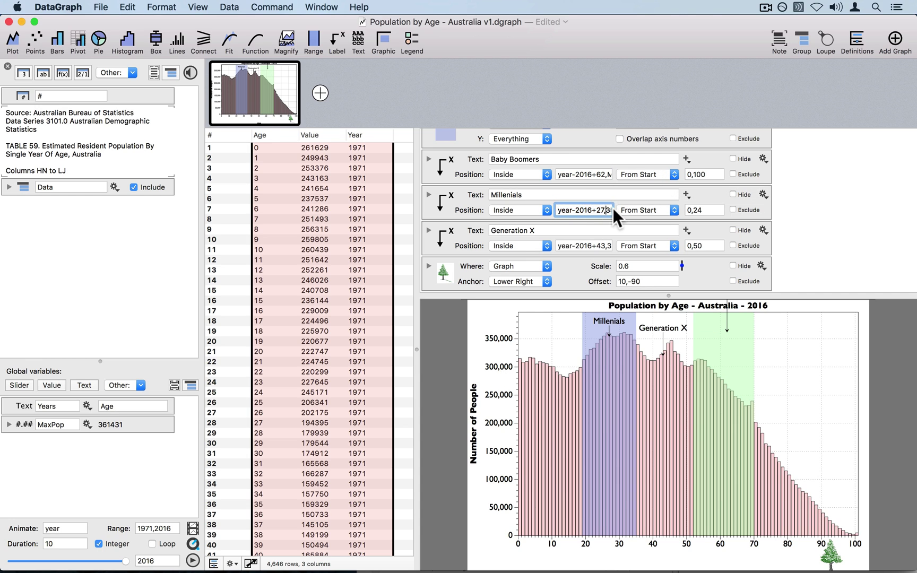
{"action": "left_click", "coordinate": [605, 210]}
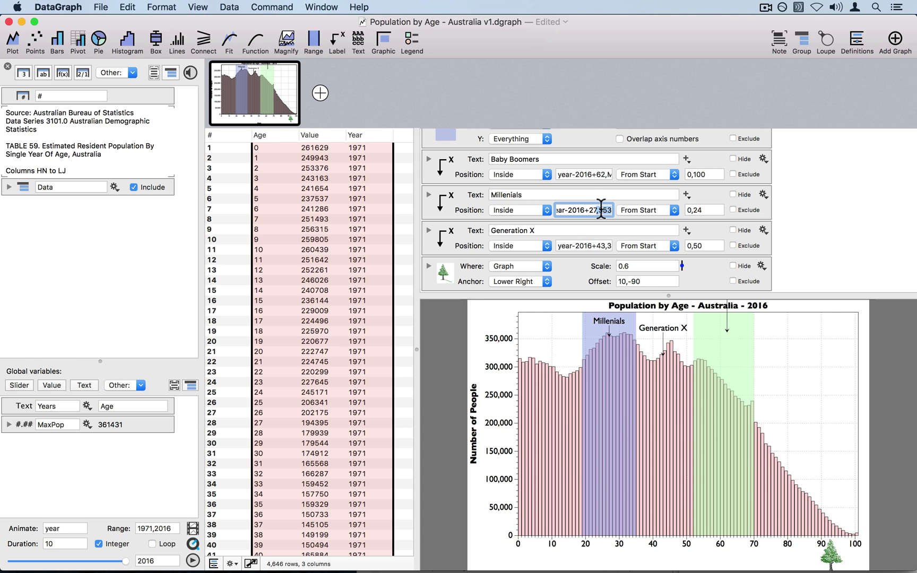
{"action": "left_click_drag", "start_coordinate": [601, 209], "coordinate": [643, 216]}
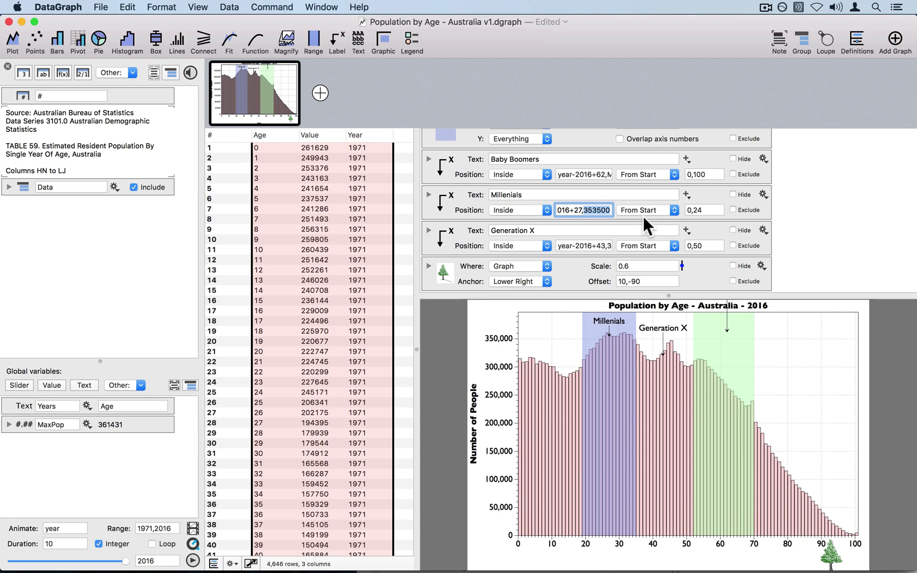
{"action": "key", "text": "super+v"}
{"action": "key", "text": "Return"}
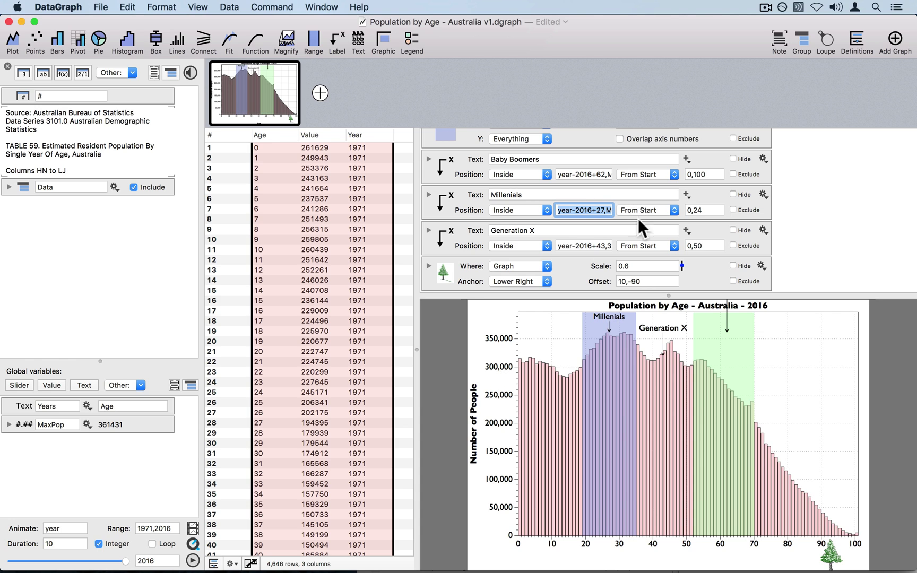
{"action": "left_click", "coordinate": [594, 245]}
{"action": "left_click_drag", "start_coordinate": [609, 246], "coordinate": [650, 254]}
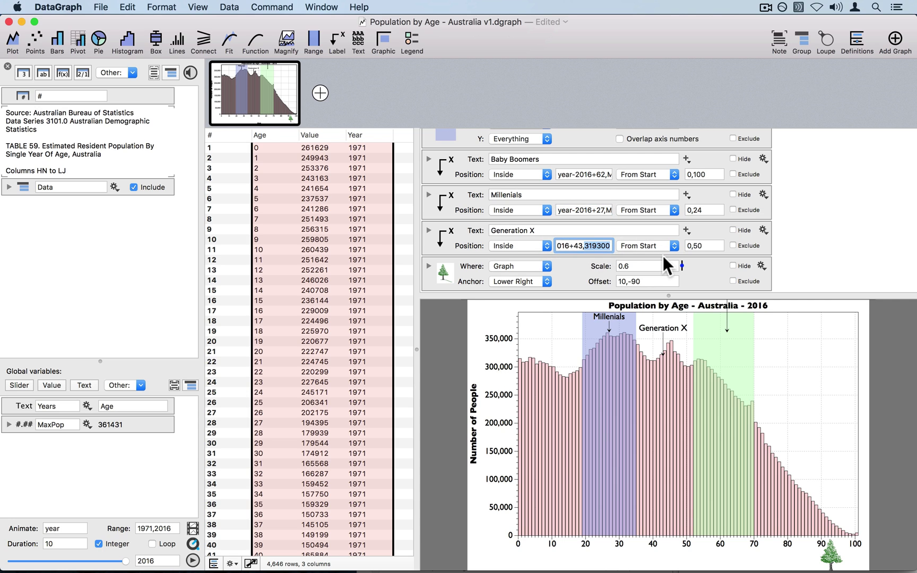
{"action": "key", "text": "super+v"}
{"action": "key", "text": "Return"}
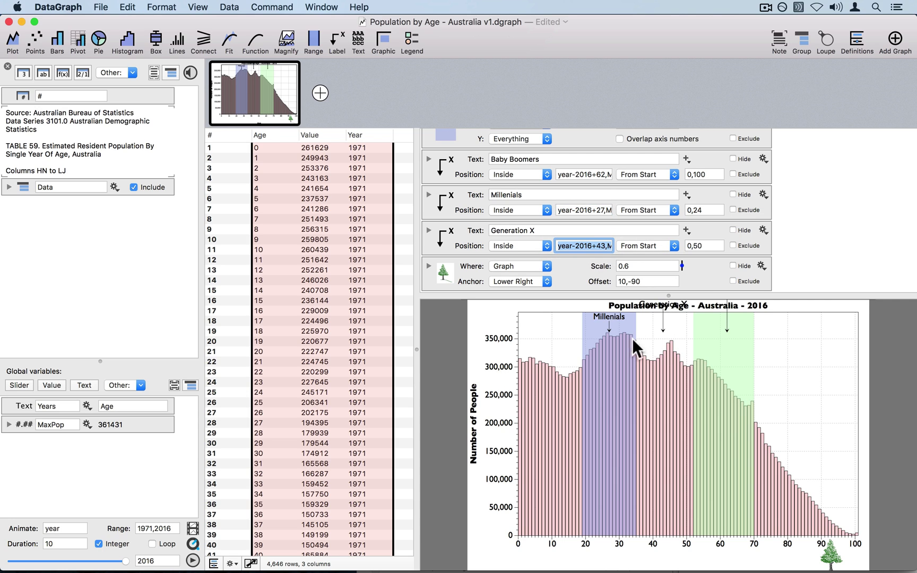
Set the Baby Boomers label's From Start offset to 0,20
{"action": "left_click", "coordinate": [704, 271]}
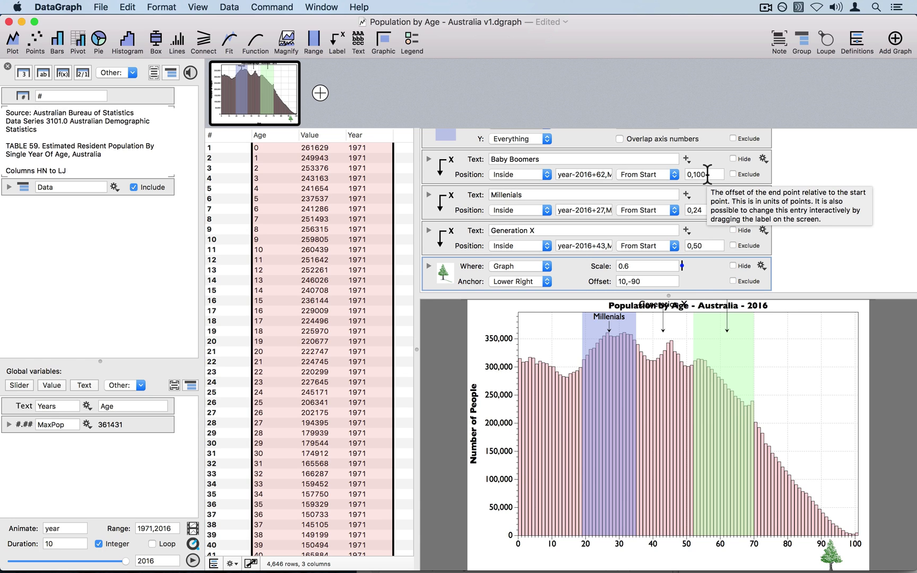
{"action": "scroll", "coordinate": [707, 174], "scroll_direction": "up", "scroll_amount": 2}
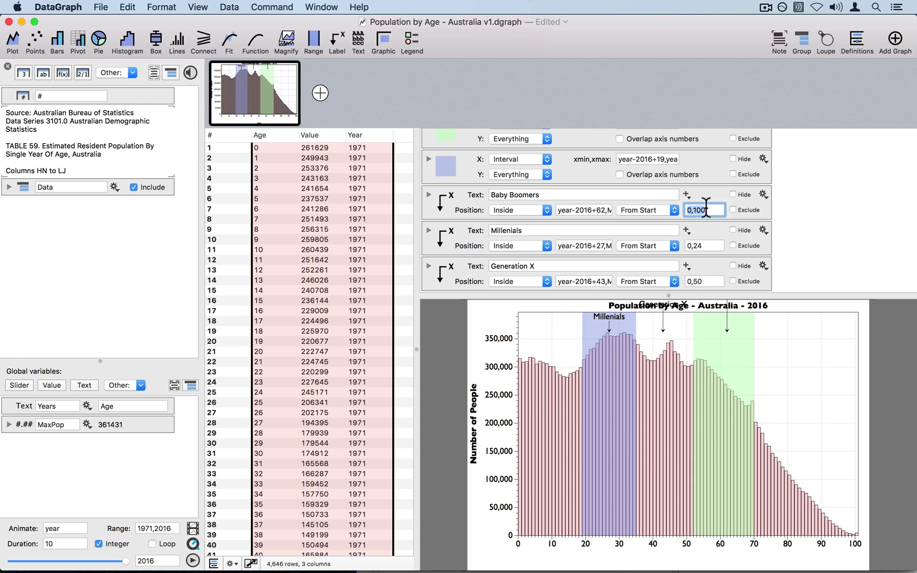
{"action": "key", "text": "Right"}
{"action": "key", "text": "BackSpace"}
{"action": "key", "text": "BackSpace"}
{"action": "key", "text": "BackSpace"}
{"action": "type", "text": "20"}
{"action": "key", "text": "Return"}
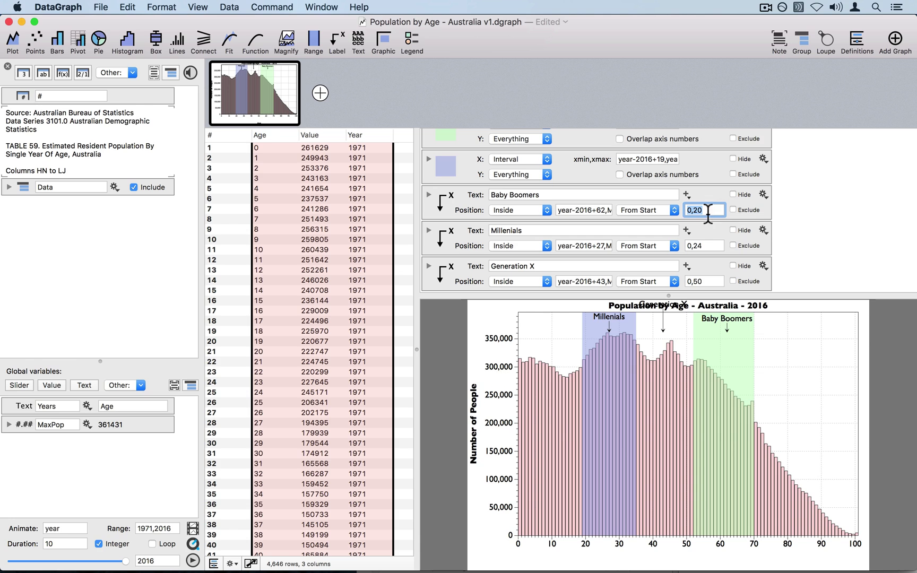
Set the Millenials and Generation X labels' From Start offsets to 0,20 and preview the year animation
{"action": "left_click", "coordinate": [711, 246]}
{"action": "key", "text": "BackSpace"}
{"action": "type", "text": "0"}
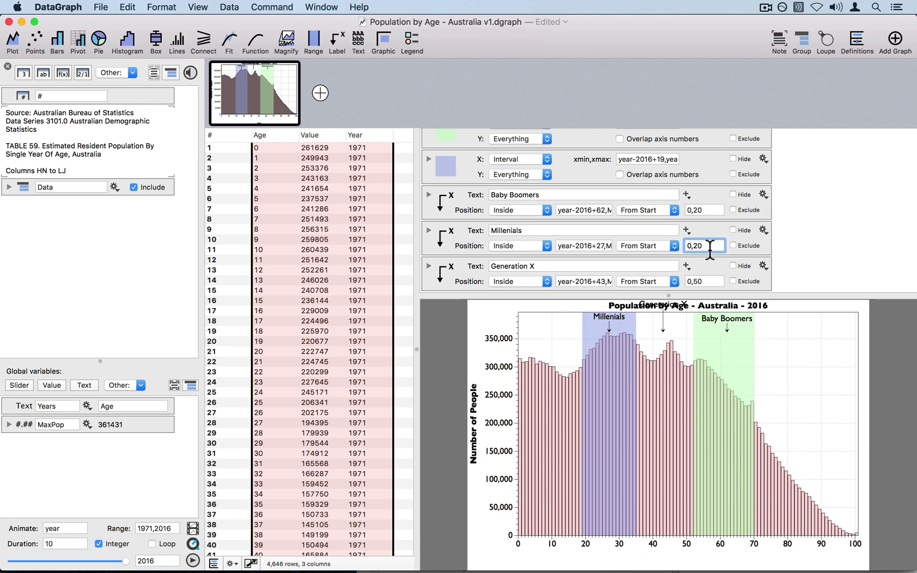
{"action": "left_click", "coordinate": [710, 282]}
{"action": "key", "text": "BackSpace"}
{"action": "key", "text": "BackSpace"}
{"action": "type", "text": "20"}
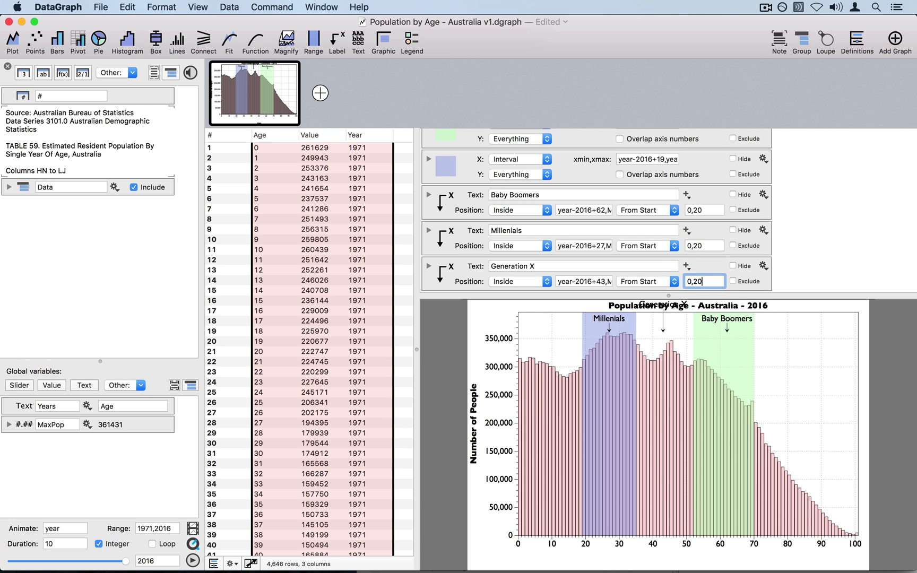
{"action": "key", "text": "Return"}
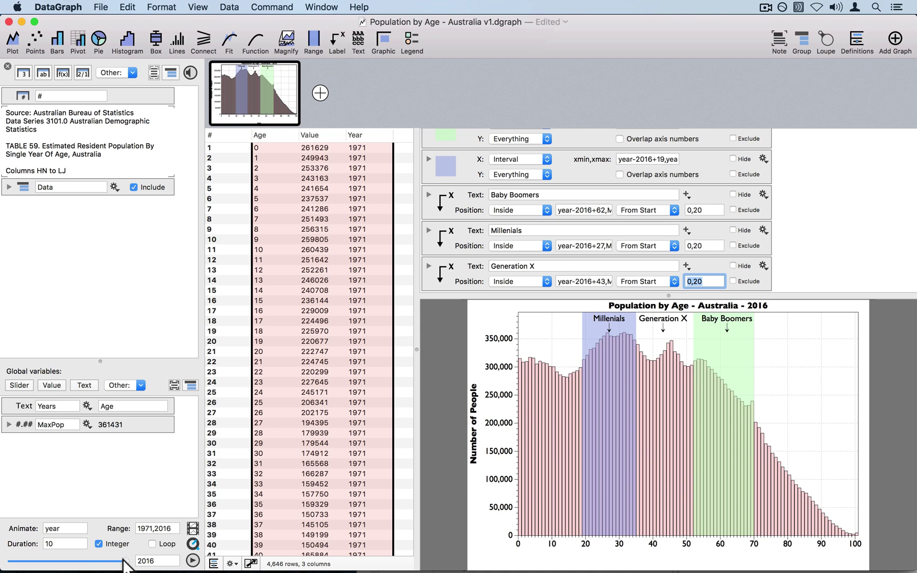
{"action": "mouse_move", "coordinate": [126, 561]}
{"action": "left_mouse_down"}
{"action": "mouse_move", "coordinate": [41, 557]}
{"action": "mouse_move", "coordinate": [158, 563]}
{"action": "mouse_move", "coordinate": [60, 557]}
{"action": "mouse_move", "coordinate": [141, 558]}
{"action": "mouse_move", "coordinate": [153, 568]}
{"action": "mouse_move", "coordinate": [3, 567]}
{"action": "mouse_move", "coordinate": [127, 563]}
{"action": "left_mouse_up"}
Switch to the file Population by Age - Australia VDT.dgraph and preview its year animation
{"action": "left_click", "coordinate": [326, 7]}
{"action": "left_click", "coordinate": [355, 130]}
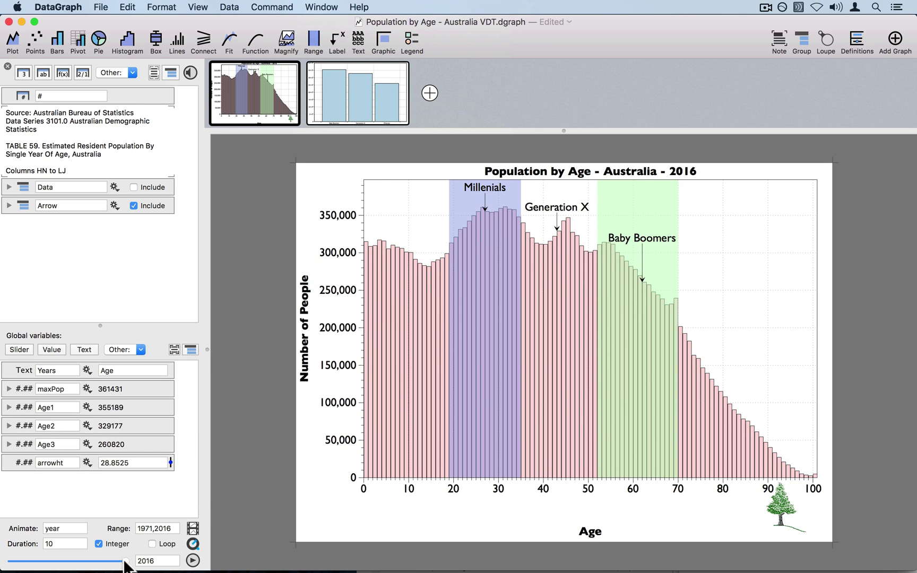
{"action": "left_click_drag", "start_coordinate": [127, 562], "coordinate": [144, 570]}
Open the file's second graph with the three generation bars and examine its pivot command settings and data table
{"action": "mouse_move", "coordinate": [385, 94]}
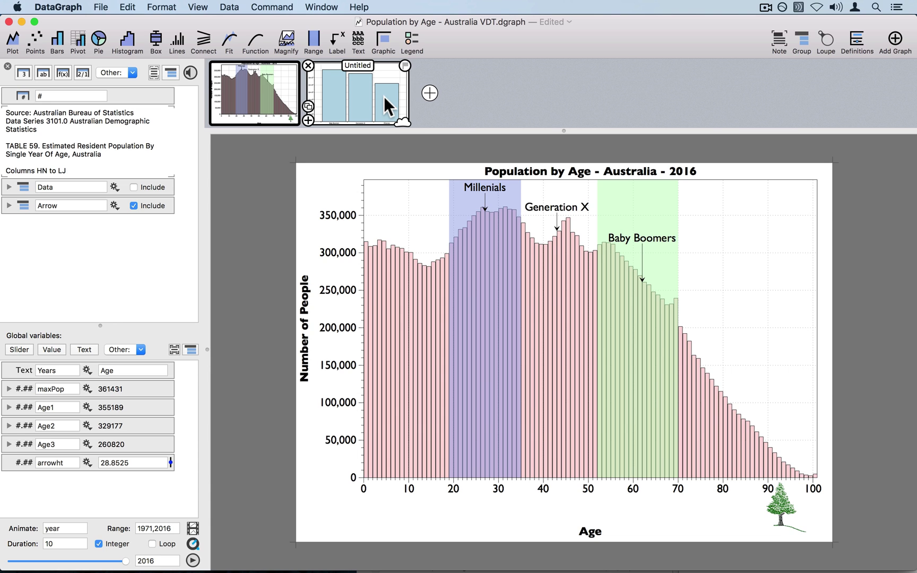
{"action": "left_click", "coordinate": [384, 96]}
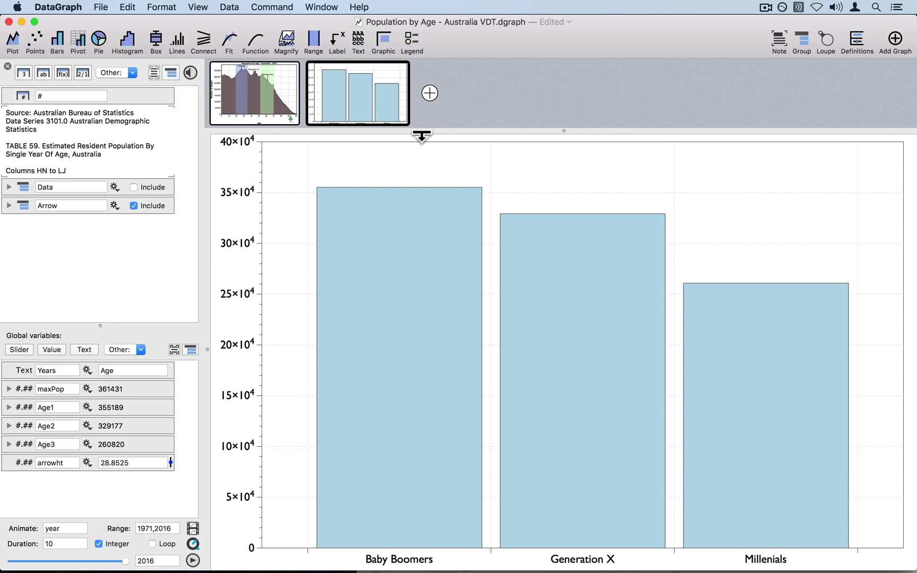
{"action": "left_click_drag", "start_coordinate": [422, 136], "coordinate": [442, 248]}
{"action": "scroll", "coordinate": [432, 196], "scroll_direction": "down", "scroll_amount": 3}
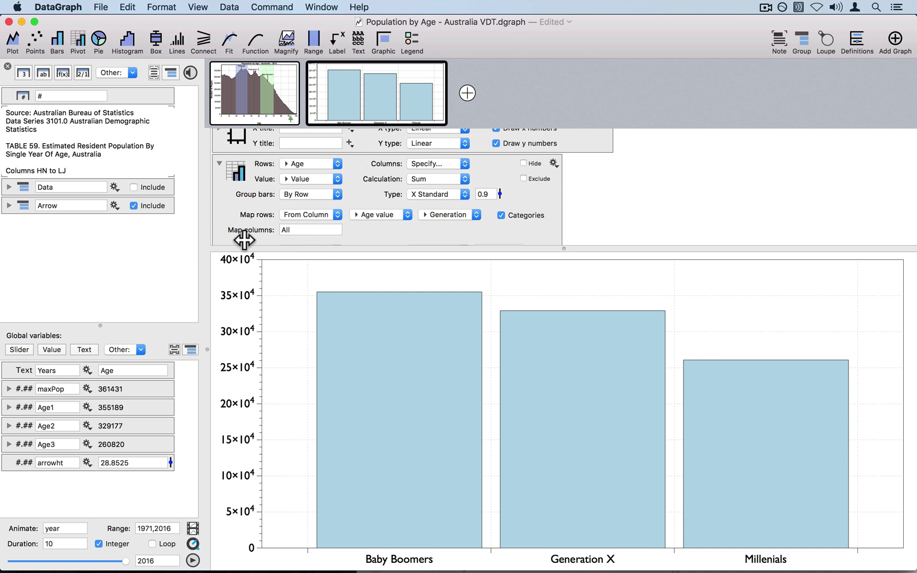
{"action": "left_click_drag", "start_coordinate": [244, 240], "coordinate": [325, 250]}
{"action": "scroll", "coordinate": [350, 216], "scroll_direction": "down", "scroll_amount": 3}
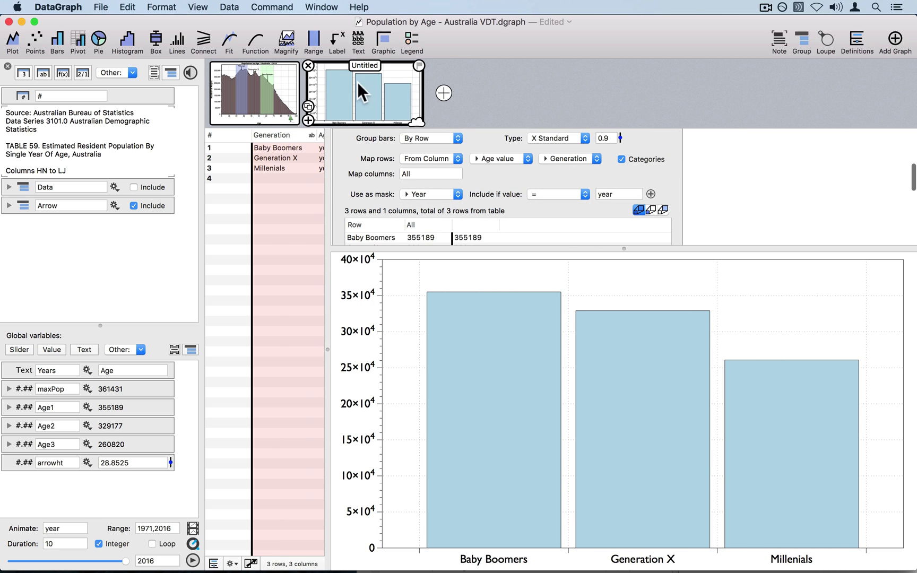
{"action": "scroll", "coordinate": [367, 161], "scroll_direction": "down", "scroll_amount": 3}
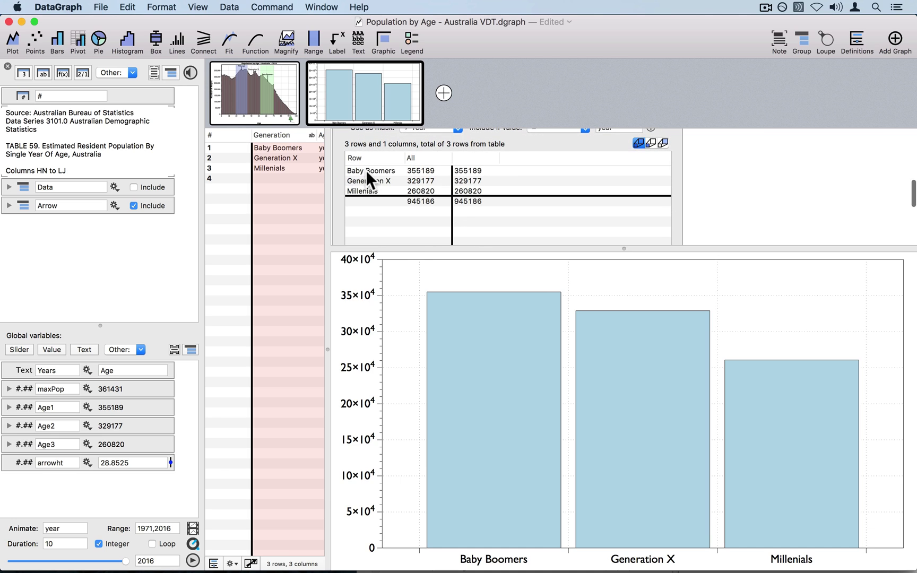
Inspect the Baby Boomers, Generation X and Millenials rows of the pivot table and preview the bars over the animation years
{"action": "left_click", "coordinate": [366, 173]}
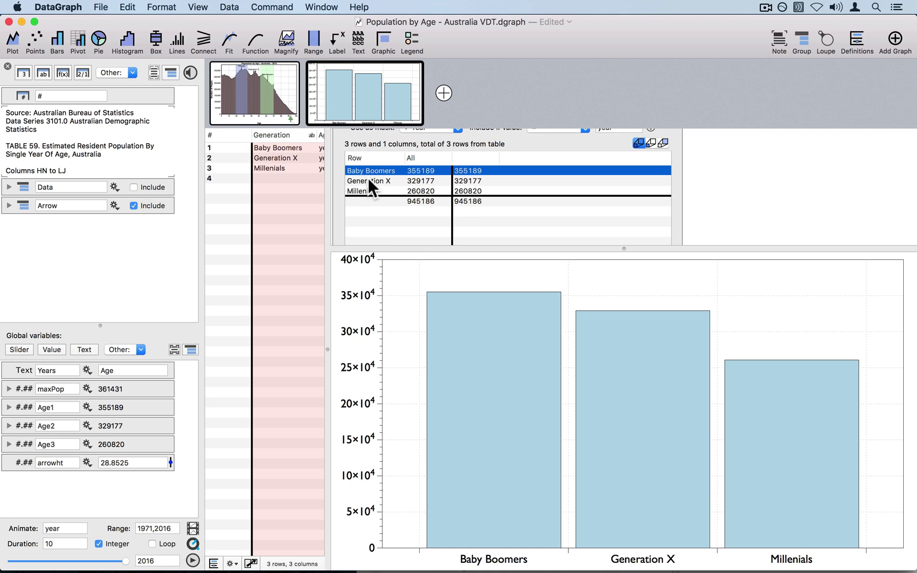
{"action": "left_click", "coordinate": [368, 180]}
{"action": "left_click", "coordinate": [370, 191]}
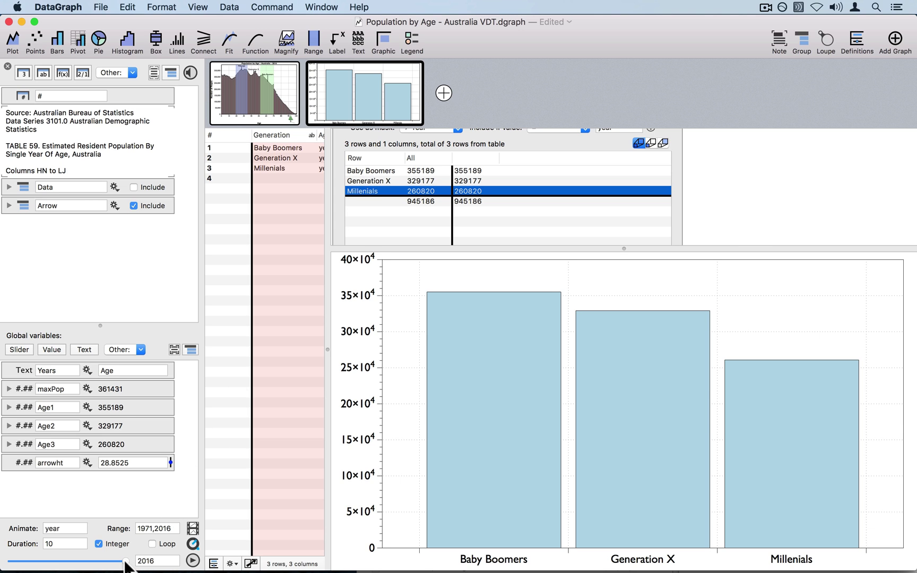
{"action": "left_click_drag", "start_coordinate": [126, 561], "coordinate": [146, 557]}
Return to Population by Age - Australia v1.dgraph, add a second blank graph and widen its command and graph area
{"action": "left_click", "coordinate": [325, 4]}
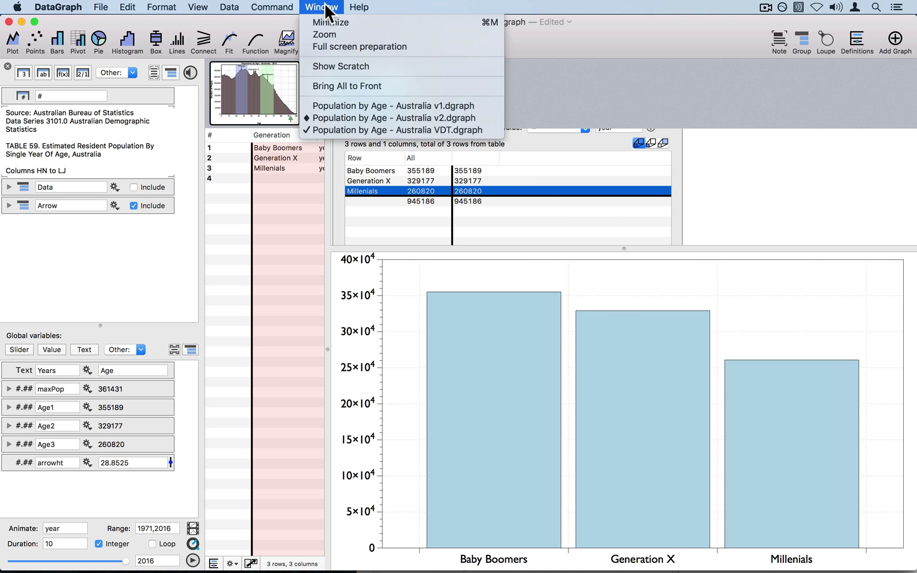
{"action": "left_click", "coordinate": [349, 104]}
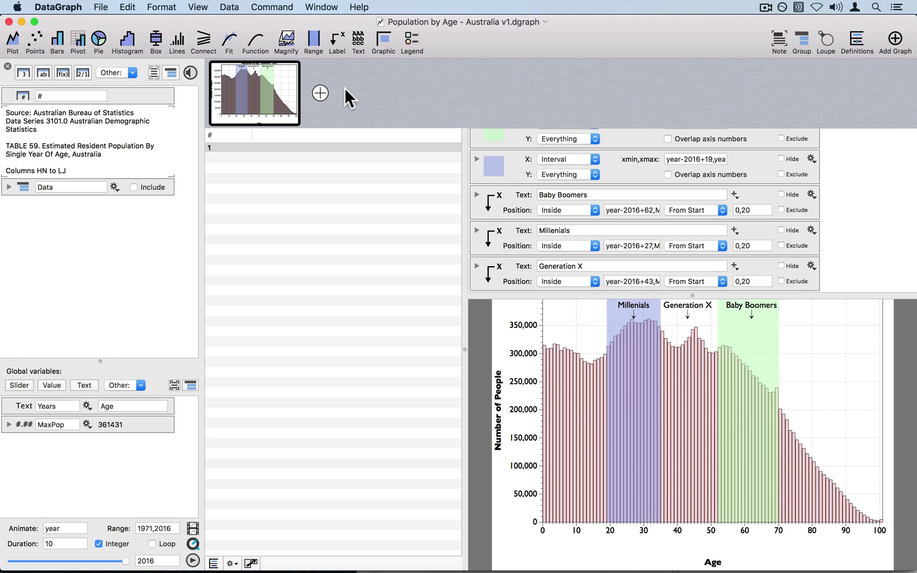
{"action": "left_click", "coordinate": [320, 94]}
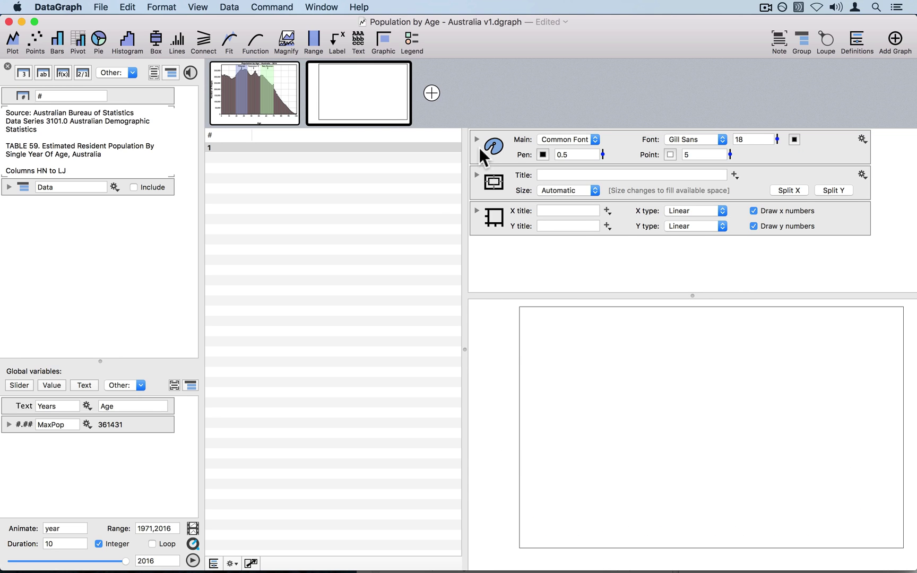
{"action": "left_click_drag", "start_coordinate": [462, 214], "coordinate": [343, 215]}
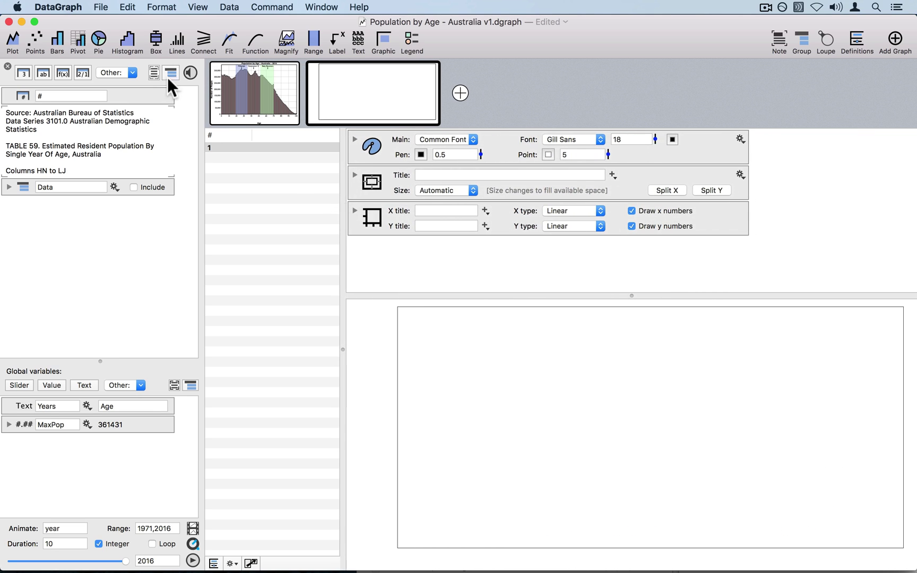
Add a Pivot command to the blank graph and use the Age column from the Data group as its rows
{"action": "left_click", "coordinate": [78, 37]}
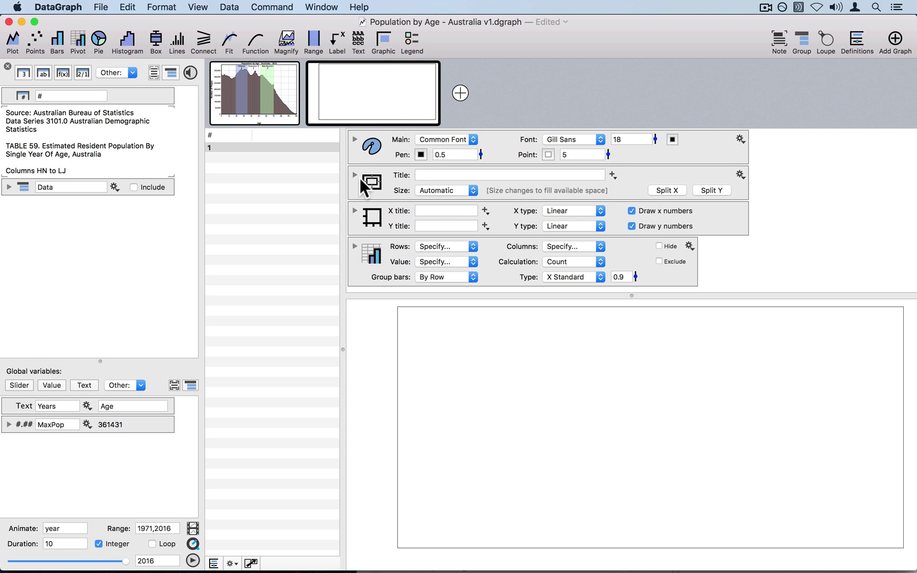
{"action": "left_click", "coordinate": [434, 245]}
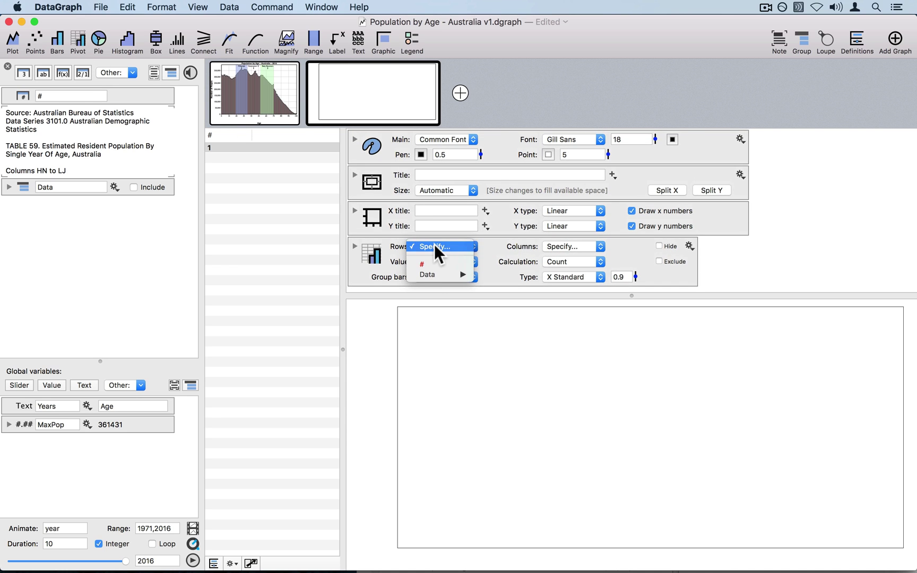
{"action": "mouse_move", "coordinate": [434, 273]}
{"action": "left_click", "coordinate": [491, 274]}
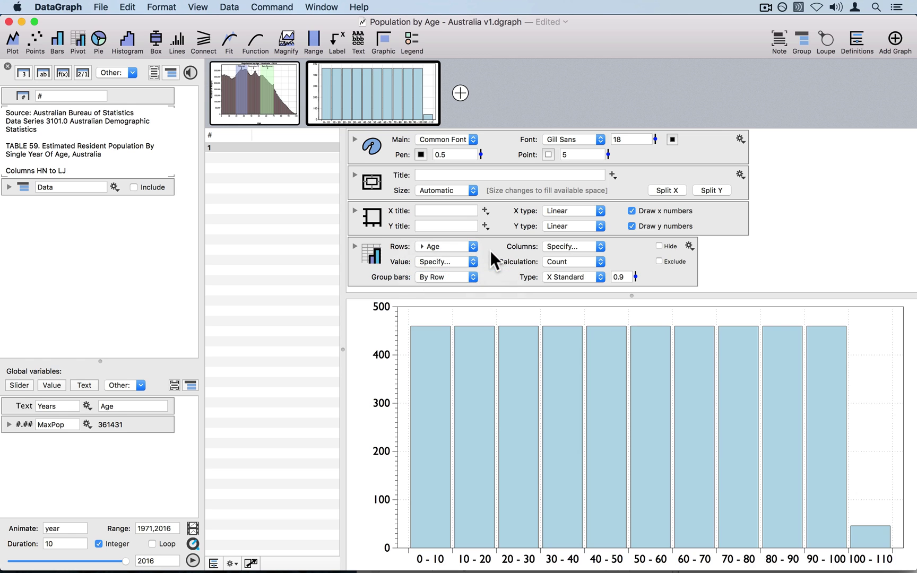
Use the Value column from the Data group as the values of the pivot bars
{"action": "left_click", "coordinate": [430, 260]}
{"action": "mouse_move", "coordinate": [440, 289]}
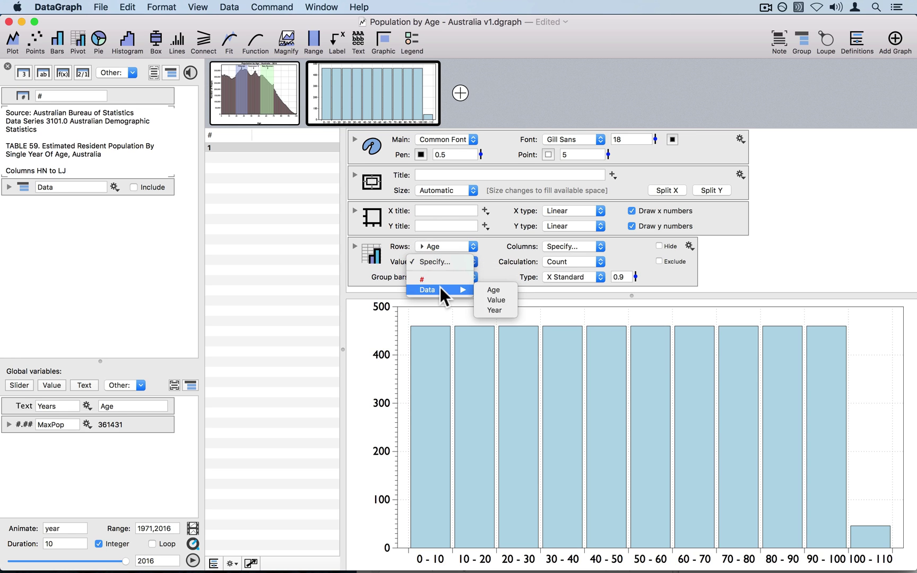
{"action": "left_click", "coordinate": [493, 298]}
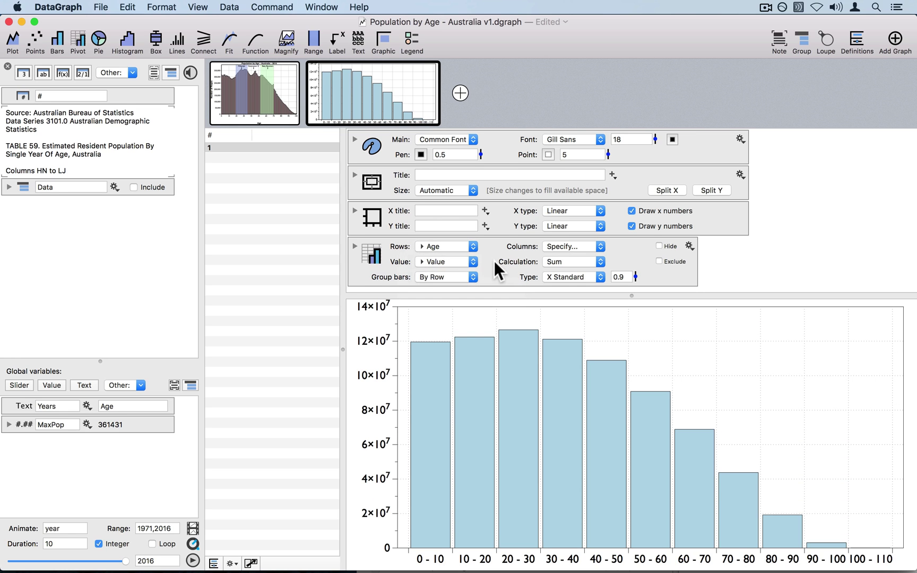
Mask the pivot by the Data group's Year column so only rows equal to the variable year are included
{"action": "left_click", "coordinate": [352, 243]}
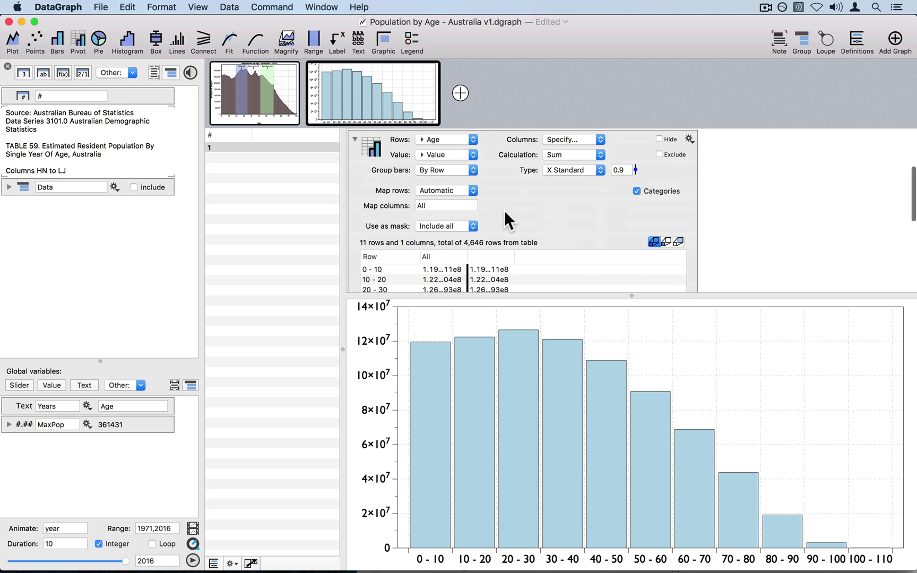
{"action": "scroll", "coordinate": [504, 210], "scroll_direction": "down", "scroll_amount": 3}
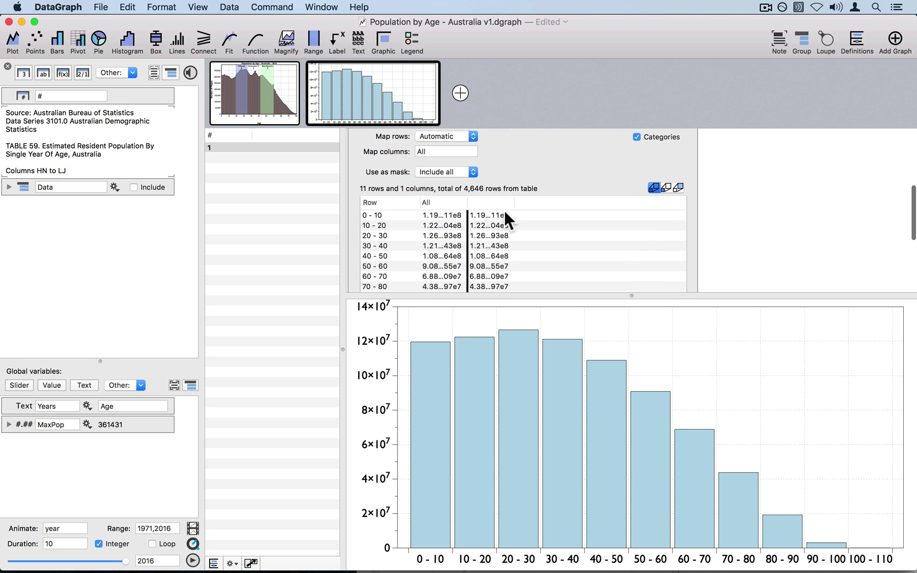
{"action": "left_click", "coordinate": [441, 170]}
{"action": "mouse_move", "coordinate": [440, 196]}
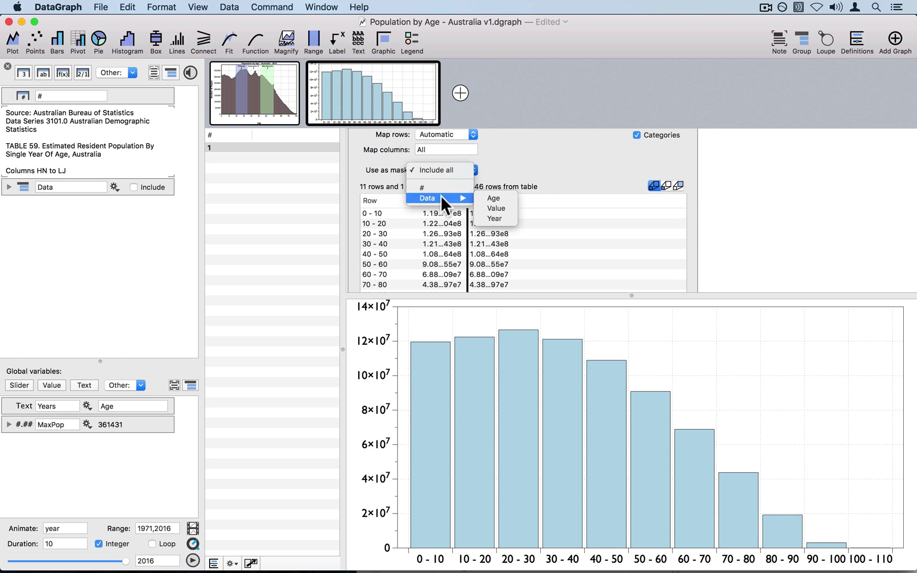
{"action": "left_click", "coordinate": [495, 215]}
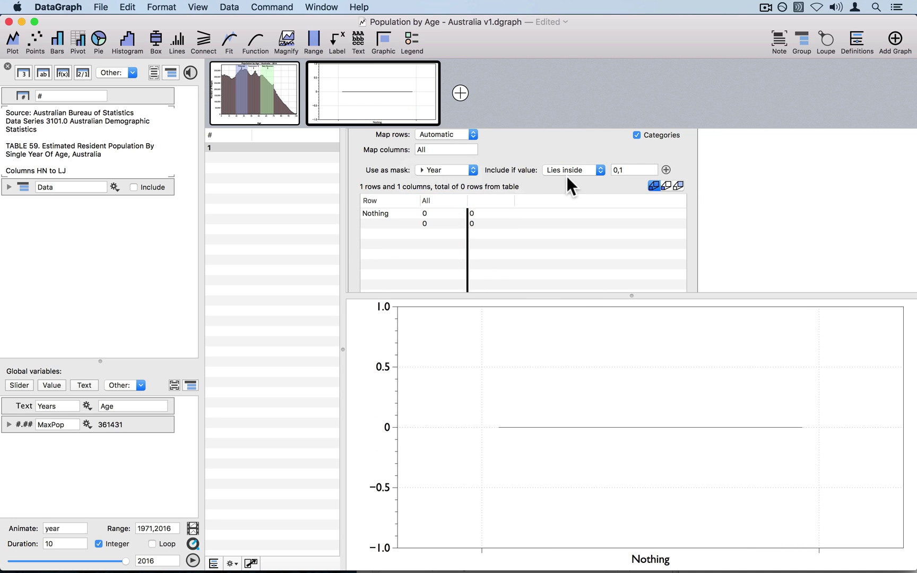
{"action": "left_click", "coordinate": [564, 164]}
{"action": "left_click", "coordinate": [563, 200]}
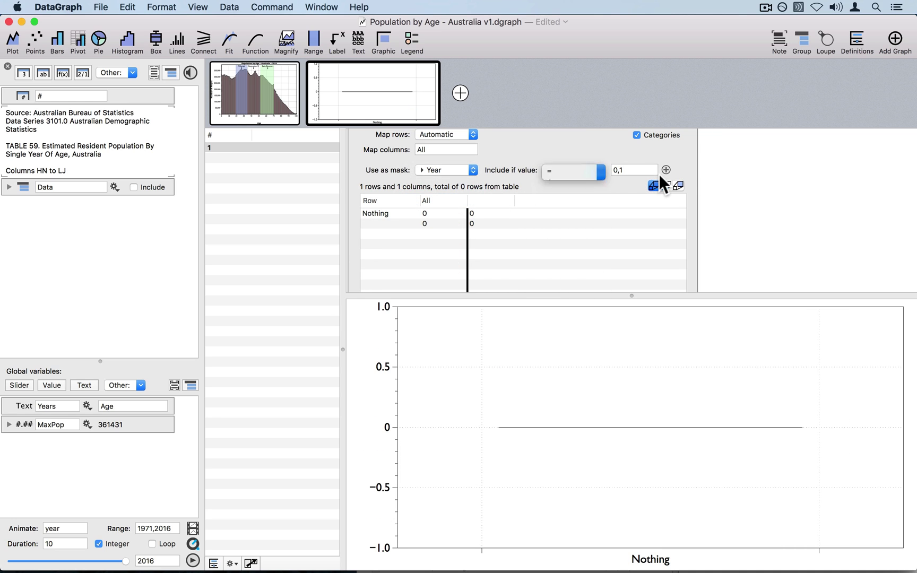
{"action": "left_click", "coordinate": [642, 170]}
{"action": "type", "text": "year"}
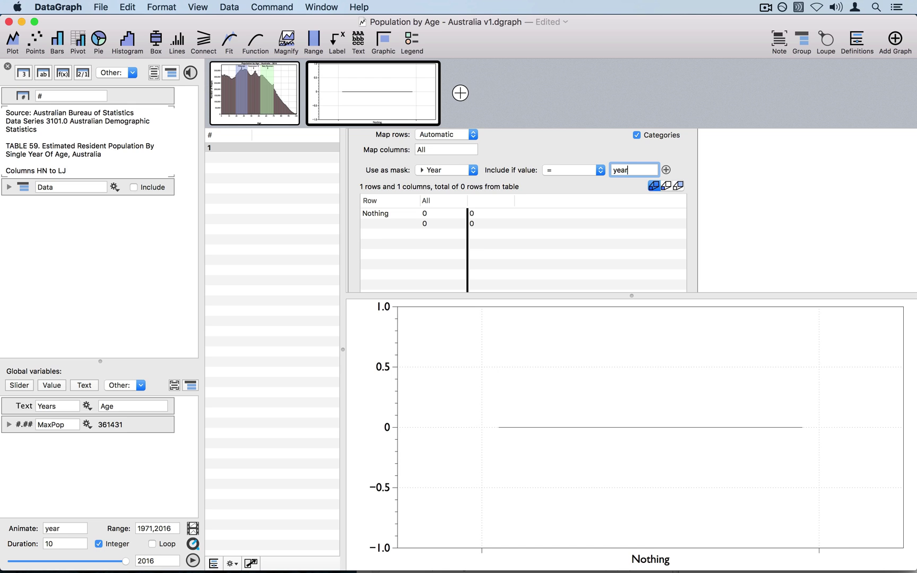
{"action": "key", "text": "Return"}
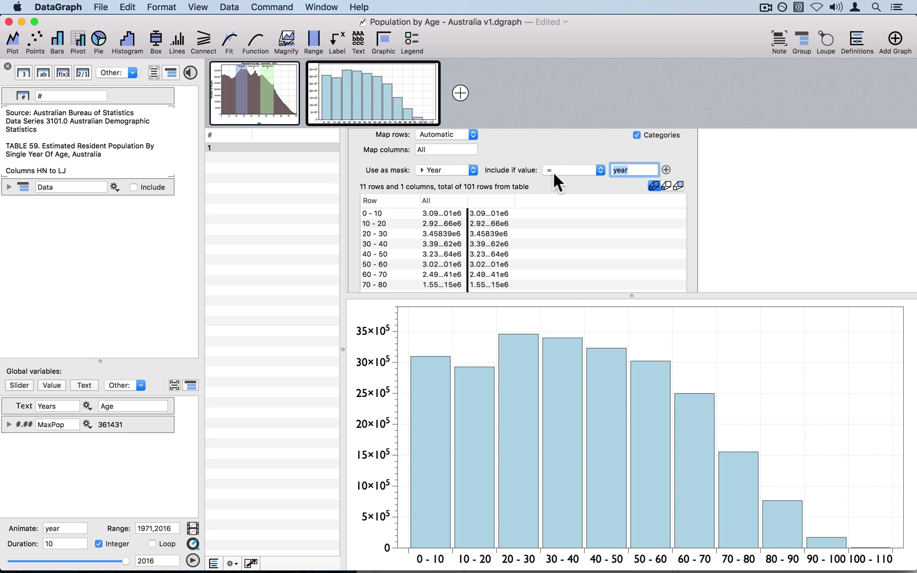
{"action": "scroll", "coordinate": [552, 167], "scroll_direction": "up", "scroll_amount": 3}
{"action": "scroll", "coordinate": [537, 184], "scroll_direction": "up", "scroll_amount": 2}
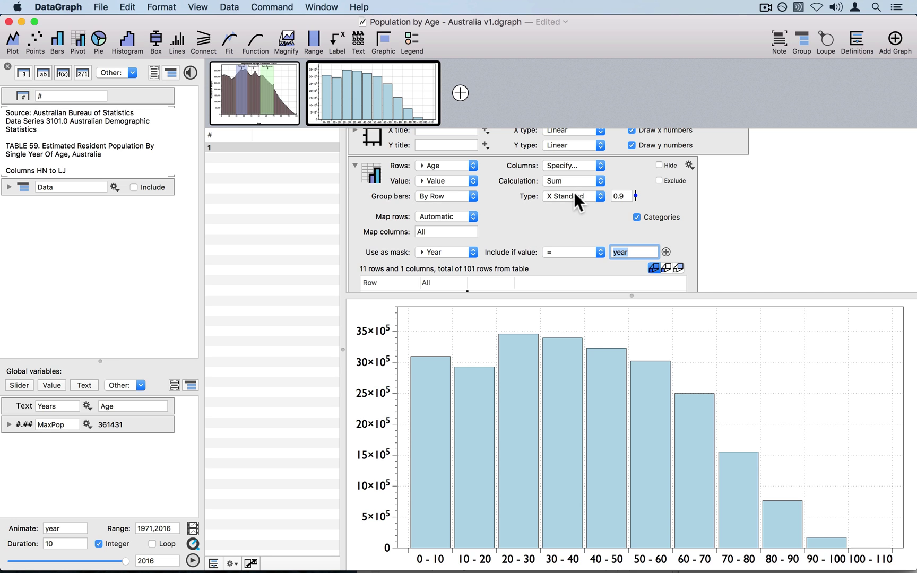
{"action": "scroll", "coordinate": [520, 212], "scroll_direction": "down", "scroll_amount": 1}
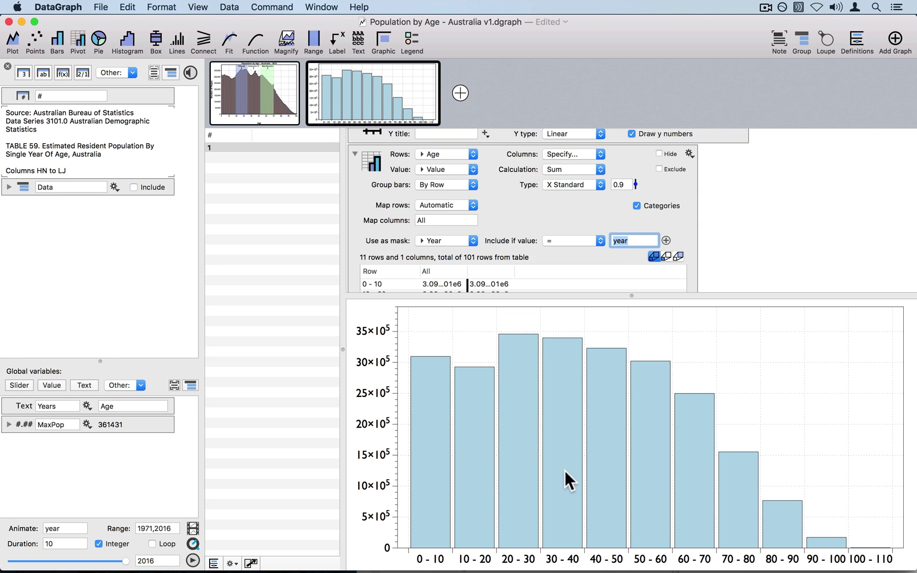
{"action": "left_click", "coordinate": [549, 212]}
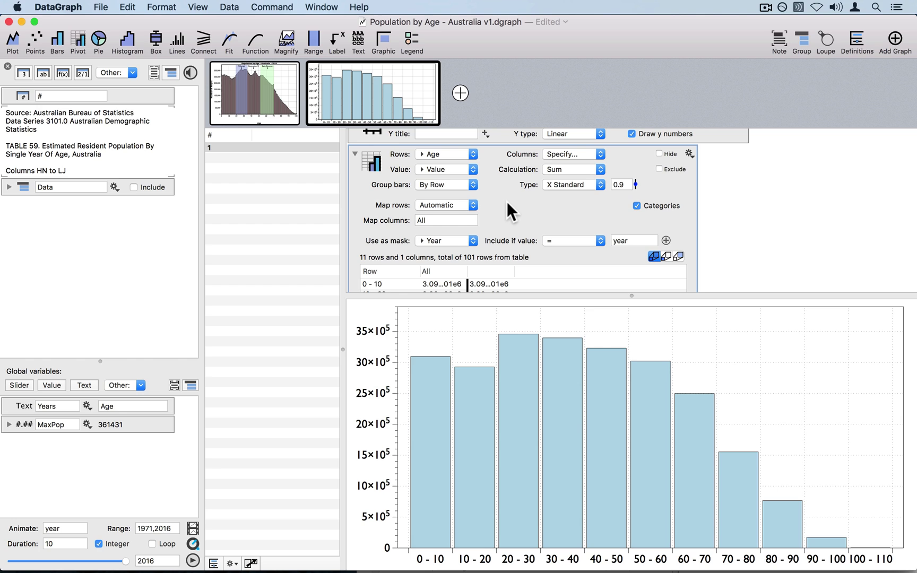
{"action": "mouse_move", "coordinate": [436, 204]}
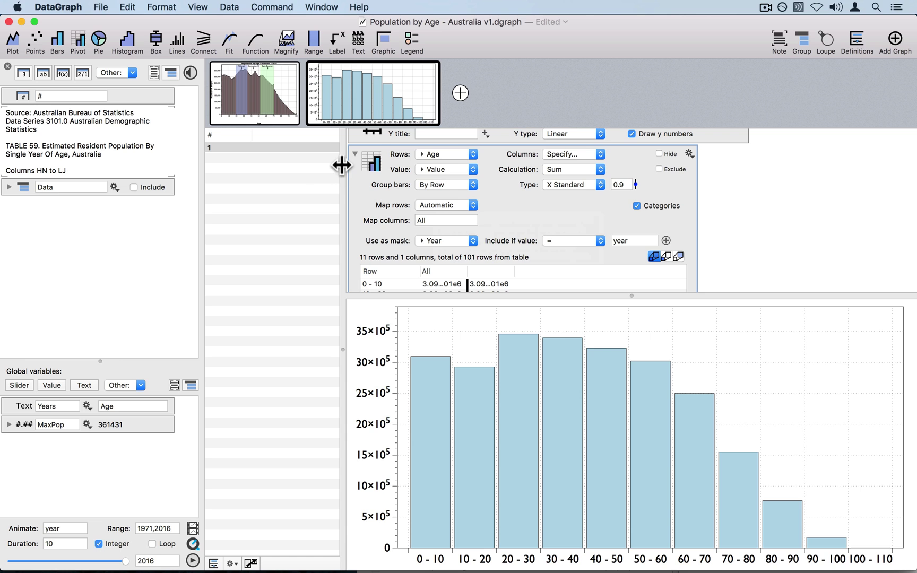
Widen the data table and add a new column group containing one text column and one number column
{"action": "left_click_drag", "start_coordinate": [342, 165], "coordinate": [433, 187]}
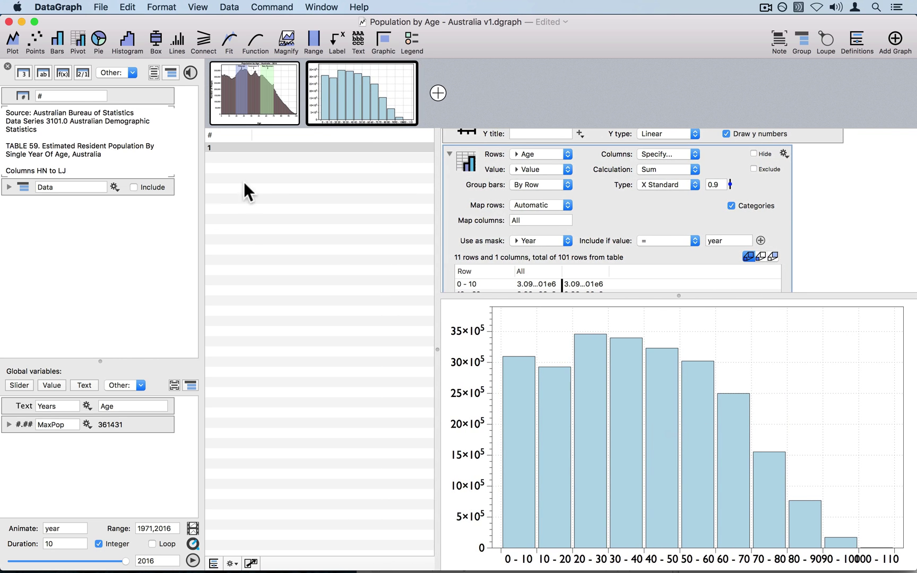
{"action": "left_click", "coordinate": [171, 72]}
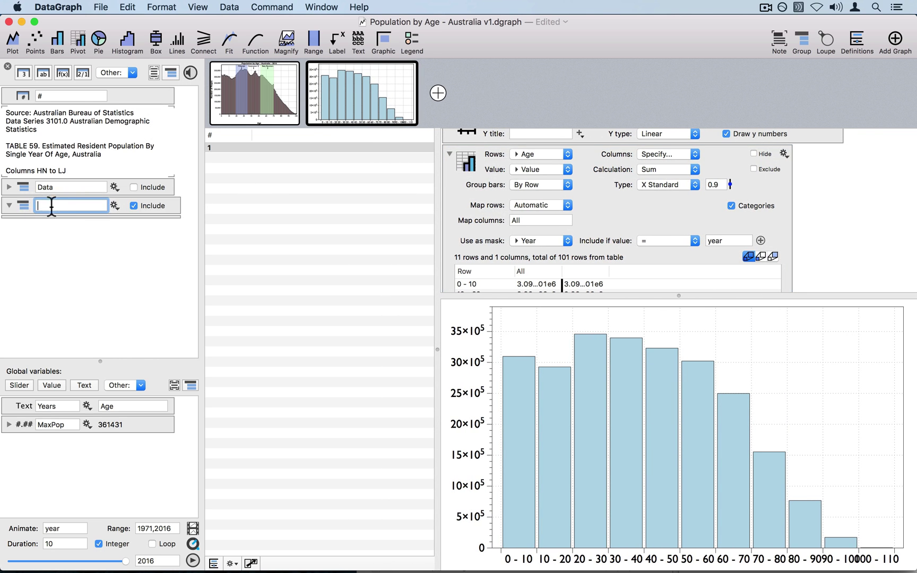
{"action": "left_click", "coordinate": [41, 73]}
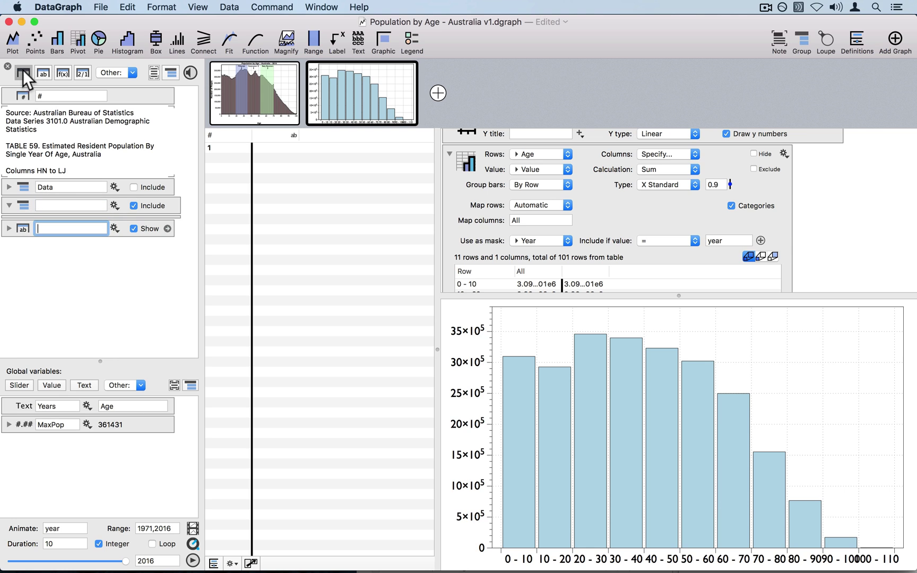
{"action": "left_click", "coordinate": [23, 71]}
{"action": "left_click_drag", "start_coordinate": [177, 256], "coordinate": [157, 222]}
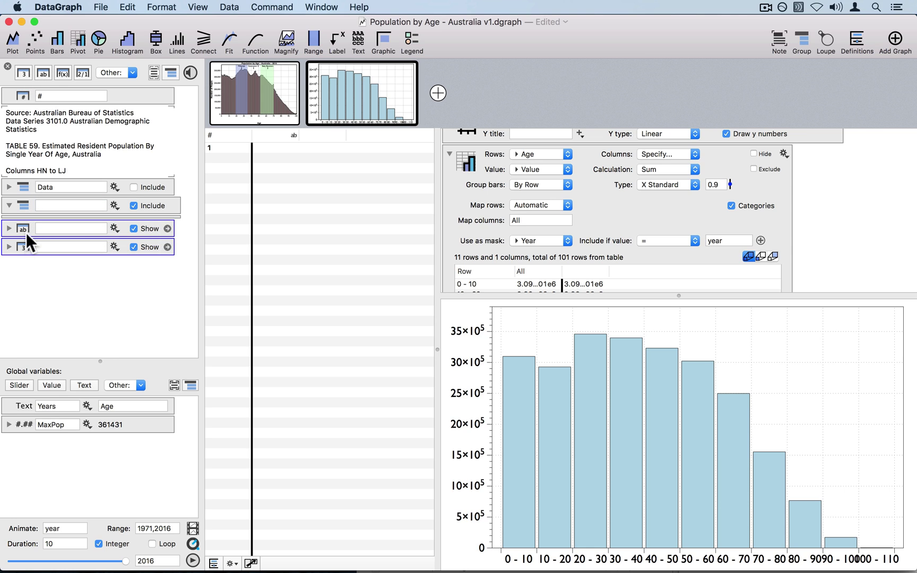
{"action": "left_click_drag", "start_coordinate": [19, 218], "coordinate": [19, 209]}
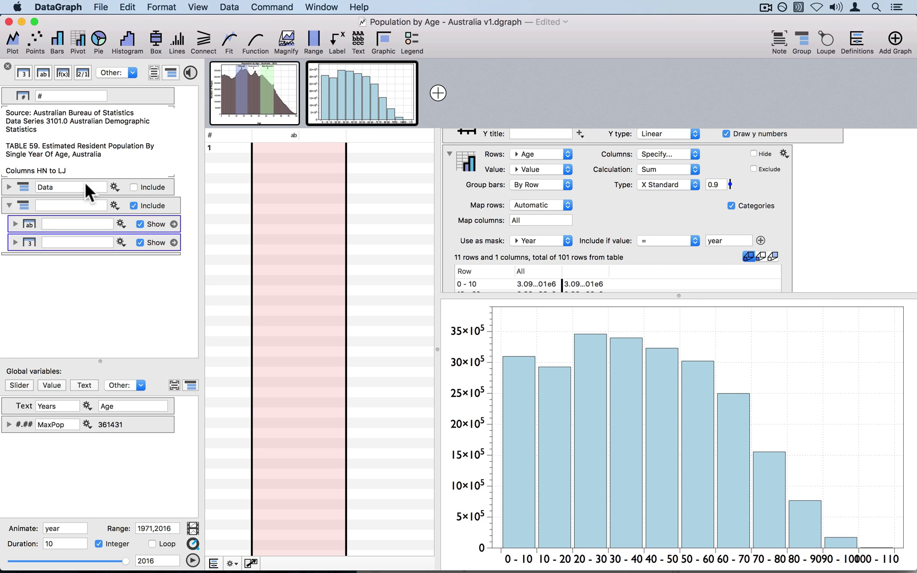
Copy the Baby Boomers label text from the population graph into row 1 of the new text column
{"action": "left_click", "coordinate": [272, 84]}
{"action": "scroll", "coordinate": [536, 196], "scroll_direction": "down", "scroll_amount": 10}
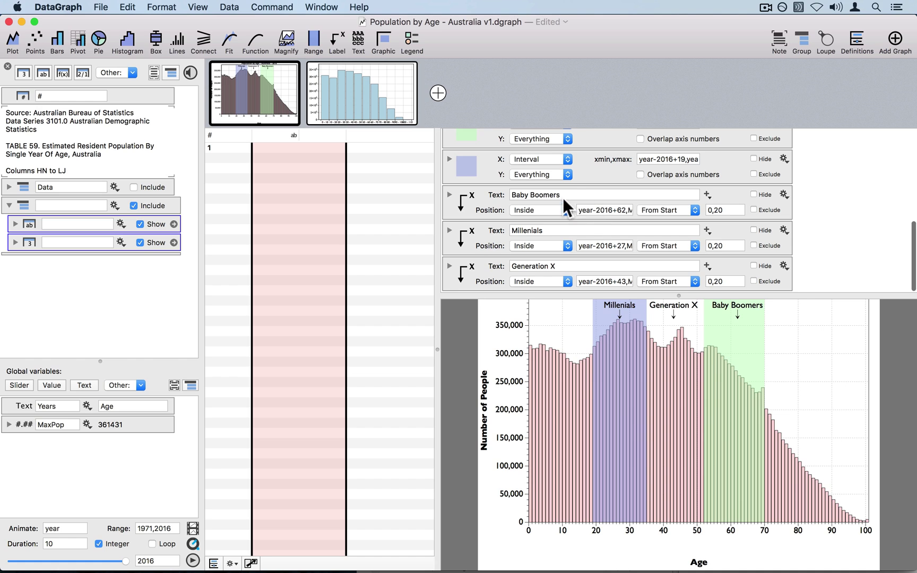
{"action": "left_click", "coordinate": [570, 194]}
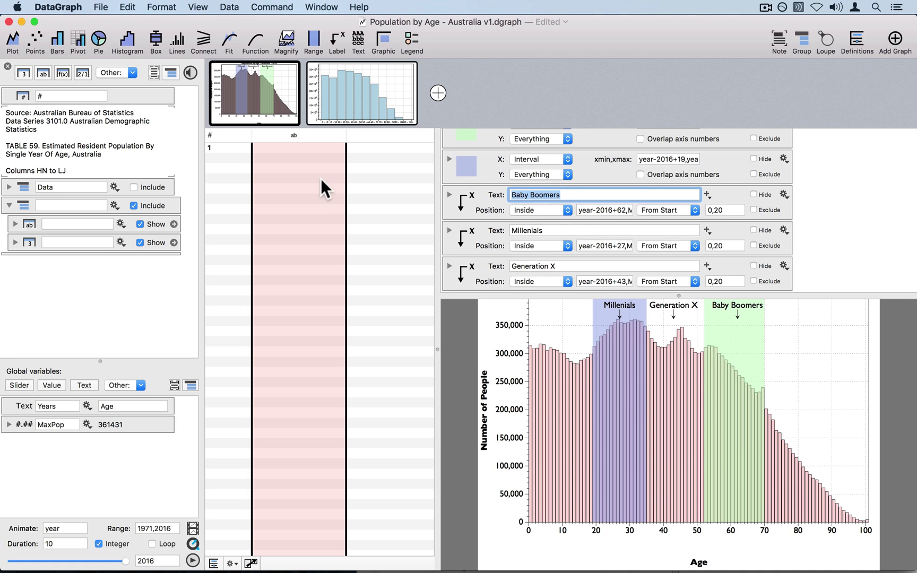
{"action": "double_click", "coordinate": [277, 148]}
{"action": "type", "text": "Baby Boomers"}
{"action": "key", "text": "Return"}
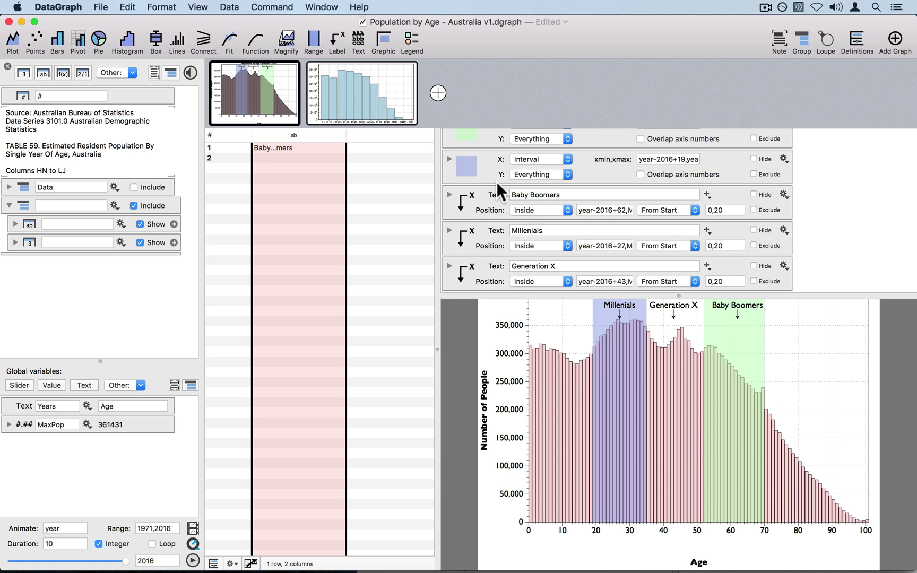
Copy the Millenials and Generation X label texts into rows 2 and 3 of the text column
{"action": "left_click", "coordinate": [532, 230]}
{"action": "key", "text": "super+c"}
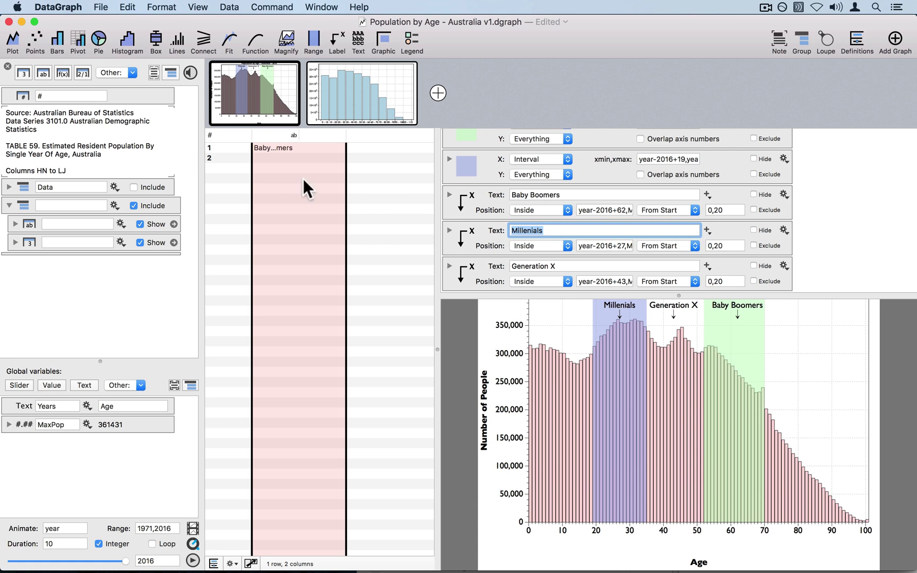
{"action": "double_click", "coordinate": [276, 158]}
{"action": "key", "text": "super+v"}
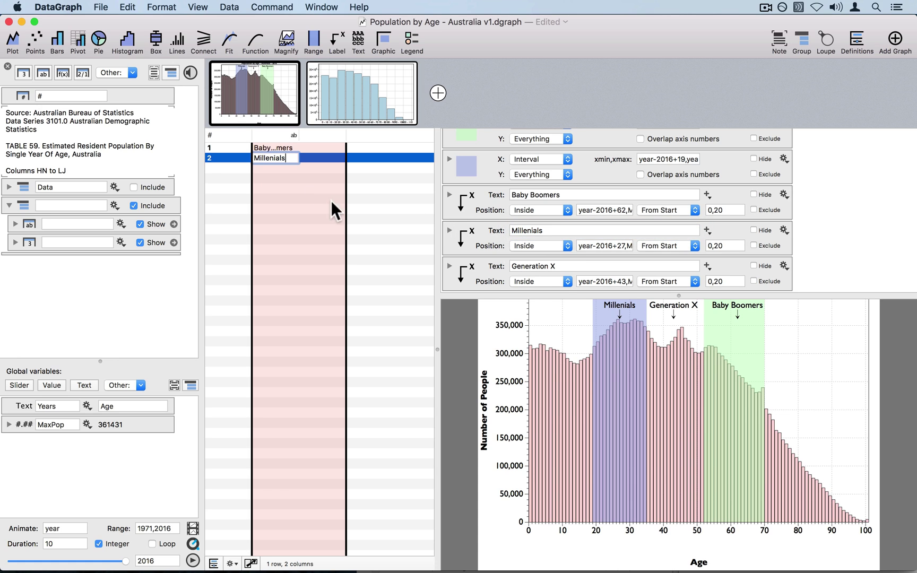
{"action": "left_click", "coordinate": [541, 266]}
{"action": "triple_click", "coordinate": [567, 264]}
{"action": "key", "text": "super+c"}
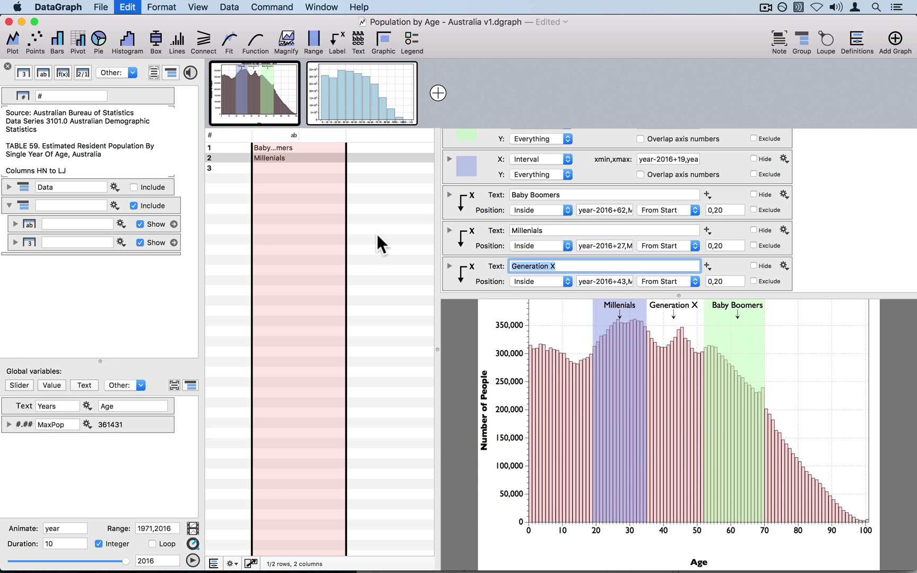
{"action": "left_click", "coordinate": [272, 166]}
{"action": "double_click", "coordinate": [272, 167]}
{"action": "key", "text": "super+v"}
{"action": "key", "text": "Return"}
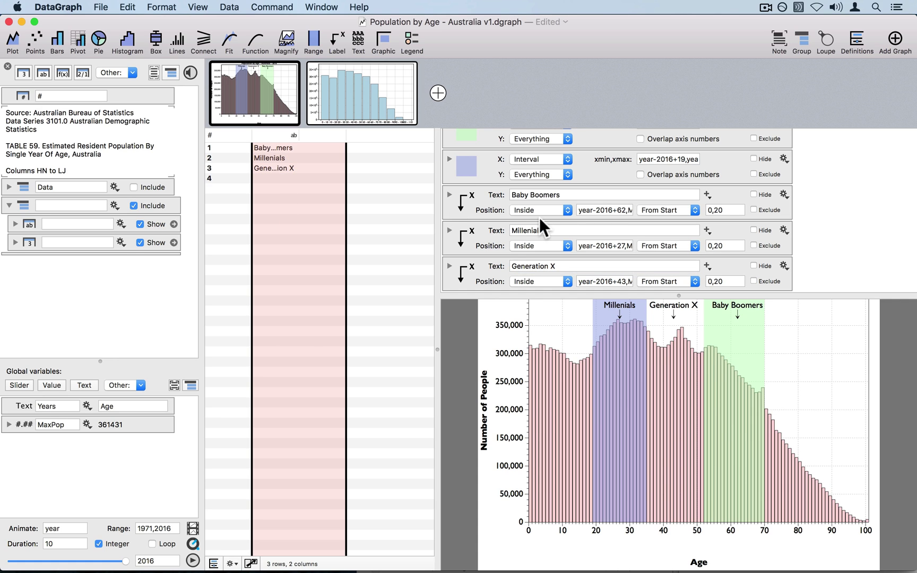
Copy year-2016+62 from the Baby Boomers label position into the number column of the Baby Boomers row
{"action": "left_click", "coordinate": [624, 211]}
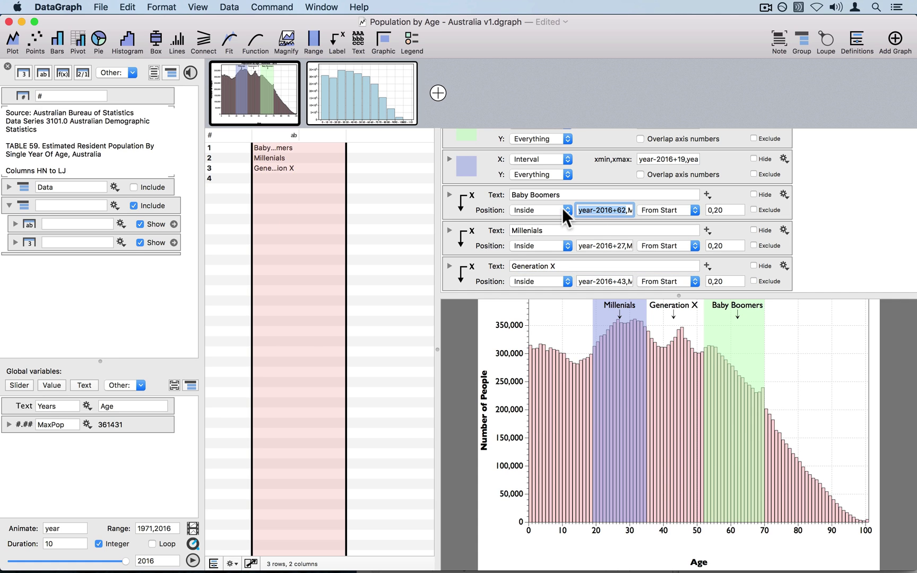
{"action": "key", "text": "super+c"}
{"action": "double_click", "coordinate": [323, 147]}
{"action": "key", "text": "super+v"}
{"action": "key", "text": "Return"}
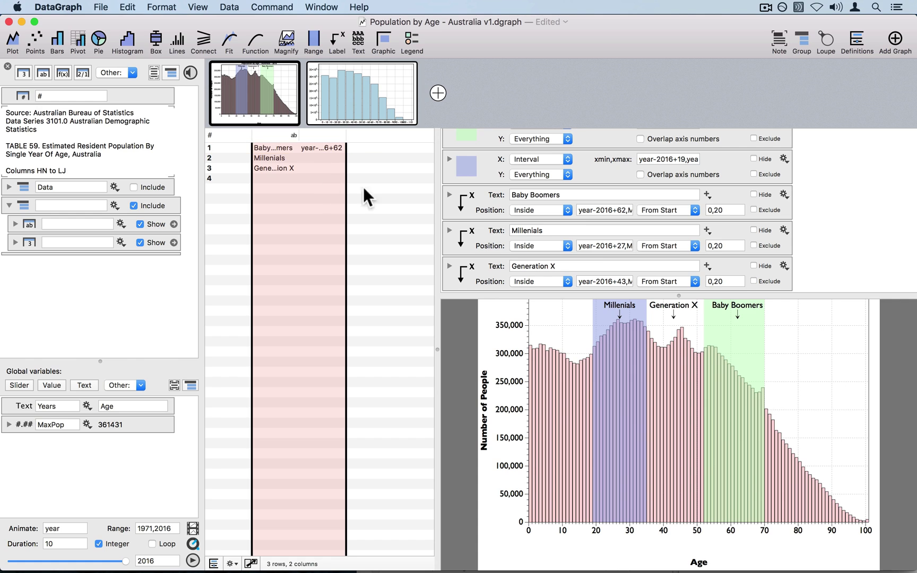
Copy year-2016+27 from the Millenials label position into the number column of the Millenials row
{"action": "left_click", "coordinate": [625, 245]}
{"action": "left_click_drag", "start_coordinate": [626, 246], "coordinate": [534, 243]}
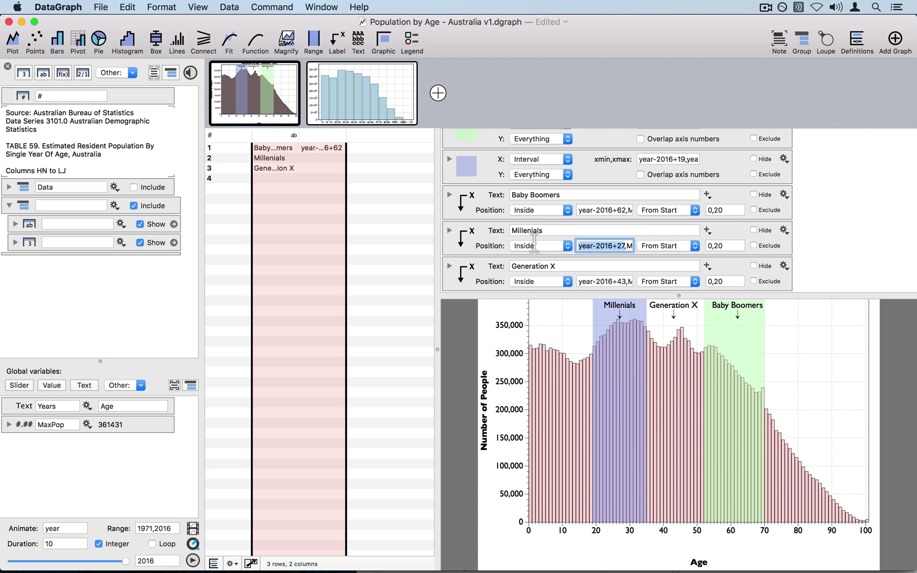
{"action": "key", "text": "super+c"}
{"action": "double_click", "coordinate": [319, 158]}
{"action": "key", "text": "super+v"}
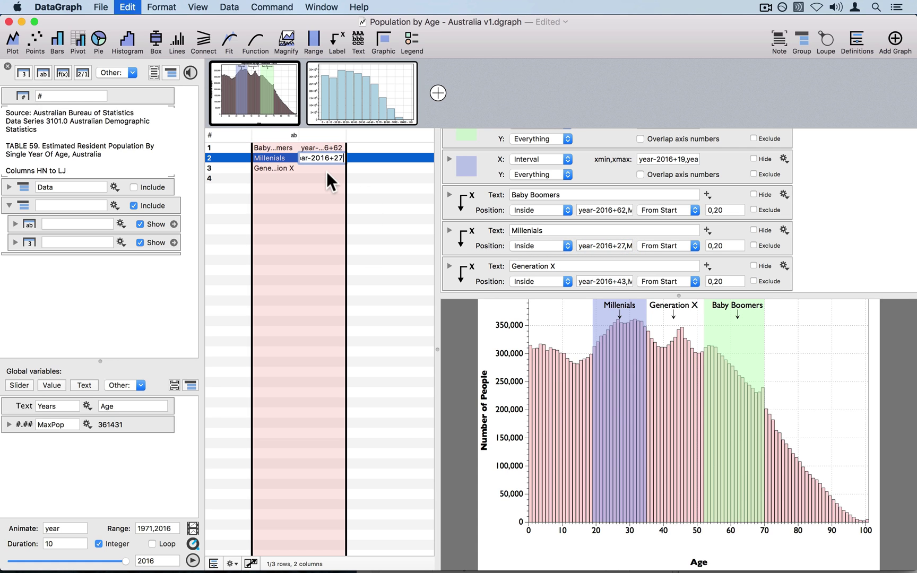
{"action": "key", "text": "Return"}
Copy year-2016+43 from the Generation X label position into the number column of the Generation X row
{"action": "left_click", "coordinate": [625, 281]}
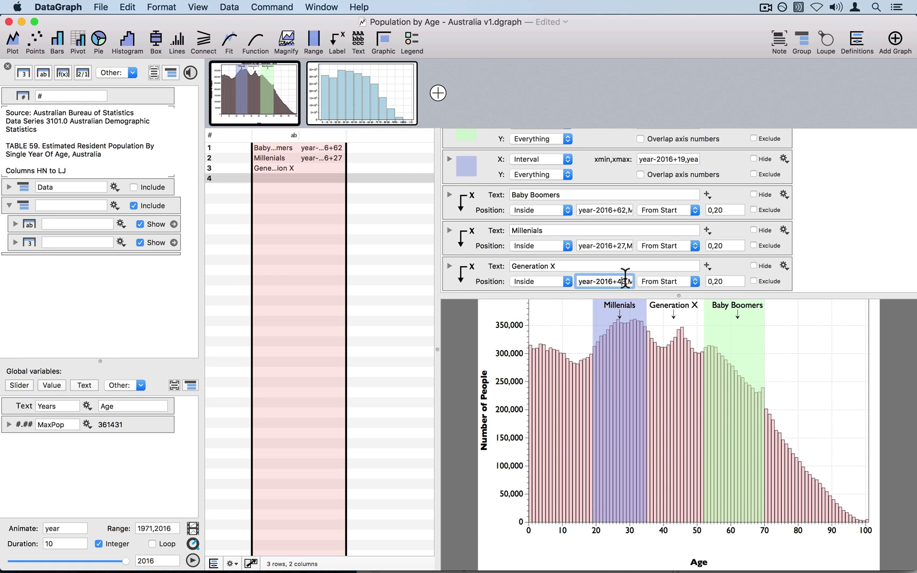
{"action": "left_click_drag", "start_coordinate": [625, 281], "coordinate": [517, 281]}
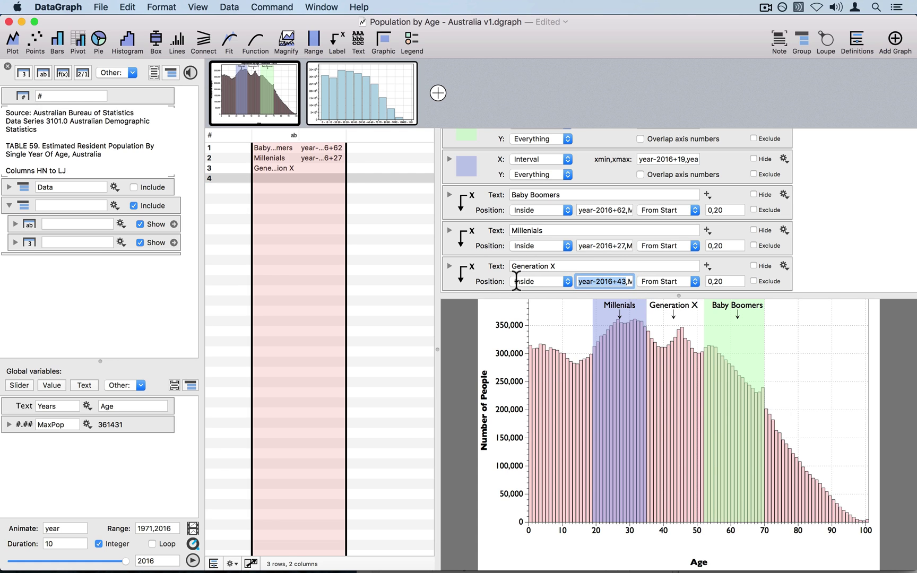
{"action": "double_click", "coordinate": [317, 170]}
{"action": "key", "text": "super+v"}
{"action": "key", "text": "Return"}
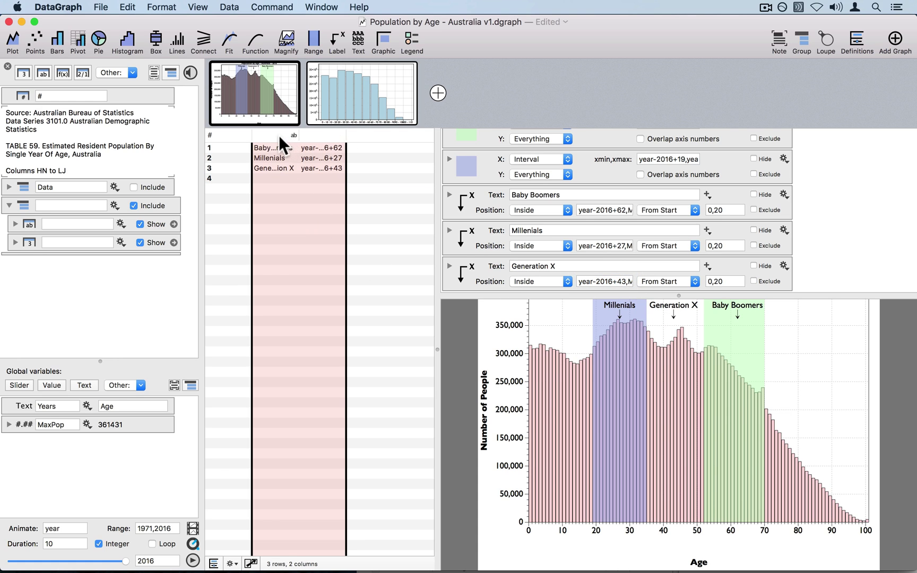
Name the text column Generation and the new column group Arrow
{"action": "left_click", "coordinate": [279, 135]}
{"action": "type", "text": "Gen"}
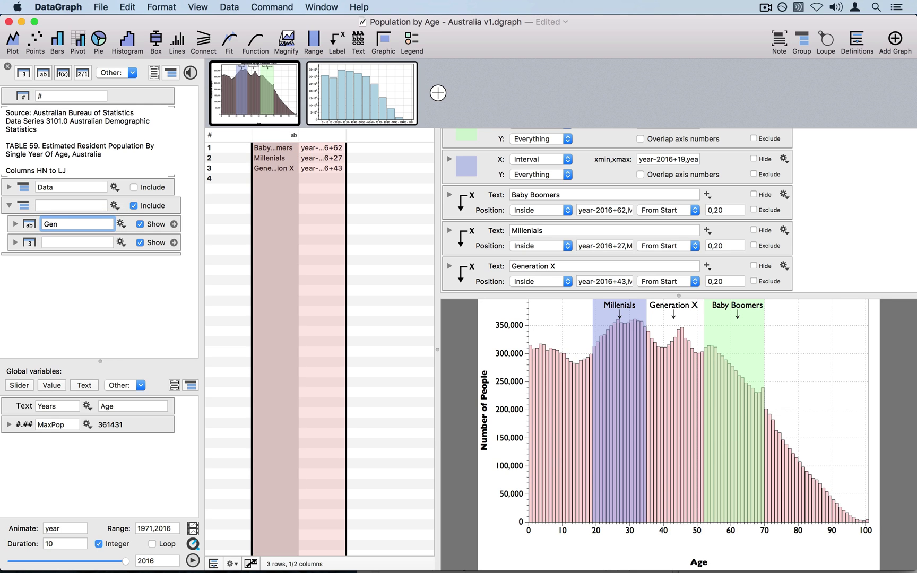
{"action": "type", "text": "eration"}
{"action": "left_click", "coordinate": [69, 205]}
{"action": "type", "text": "Arro"}
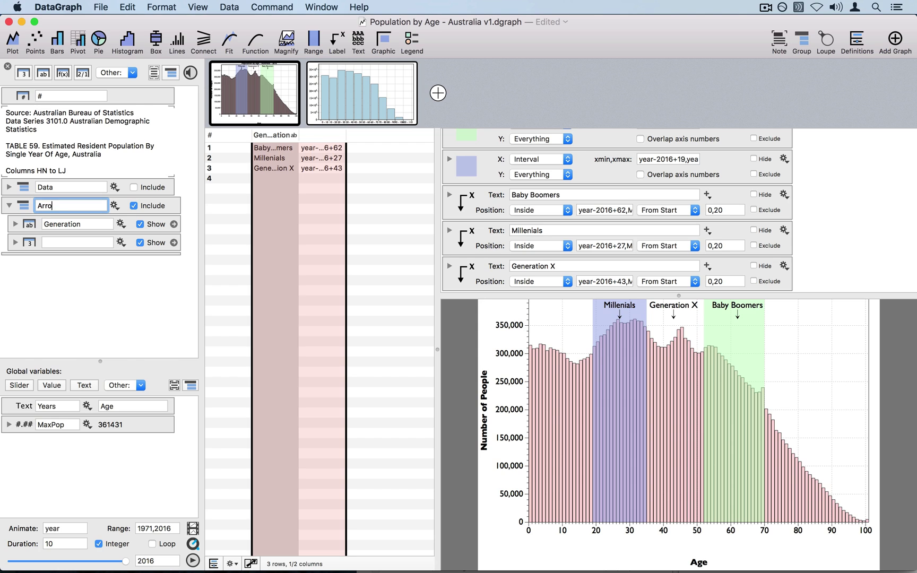
{"action": "type", "text": "w"}
{"action": "left_click", "coordinate": [74, 292]}
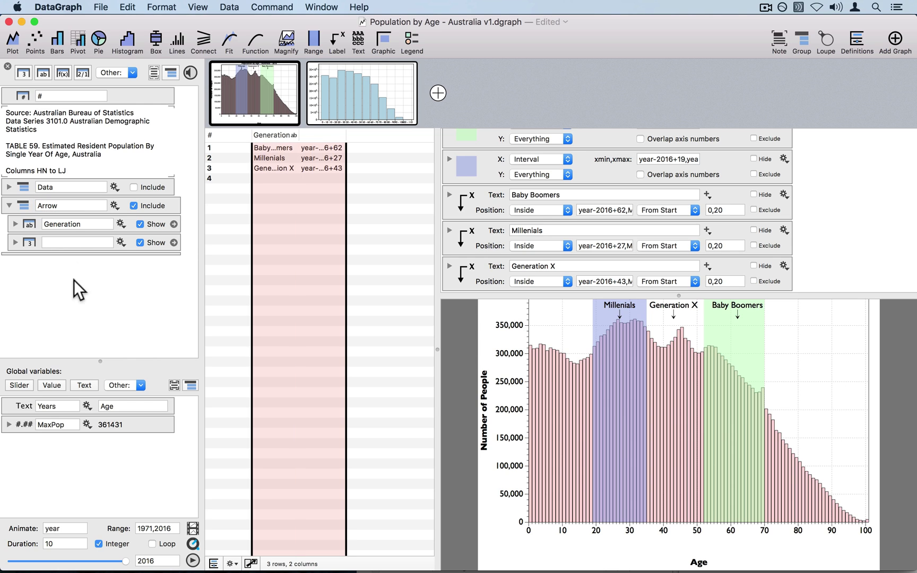
Name the number column Age and widen both table columns so the generation names and year expressions are fully readable
{"action": "left_click", "coordinate": [68, 242]}
{"action": "type", "text": "Age"}
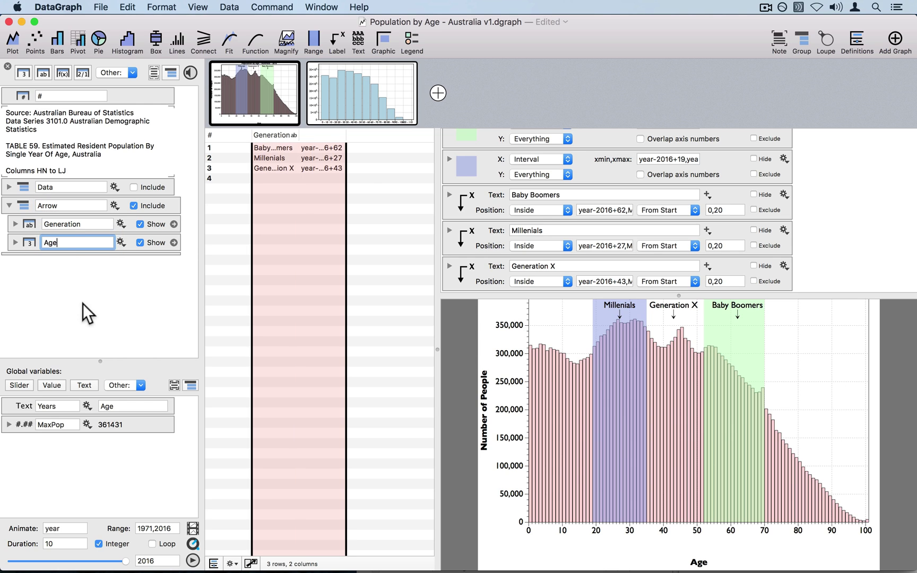
{"action": "left_click", "coordinate": [87, 313]}
{"action": "left_click_drag", "start_coordinate": [345, 132], "coordinate": [378, 135]}
{"action": "left_click_drag", "start_coordinate": [299, 136], "coordinate": [326, 136]}
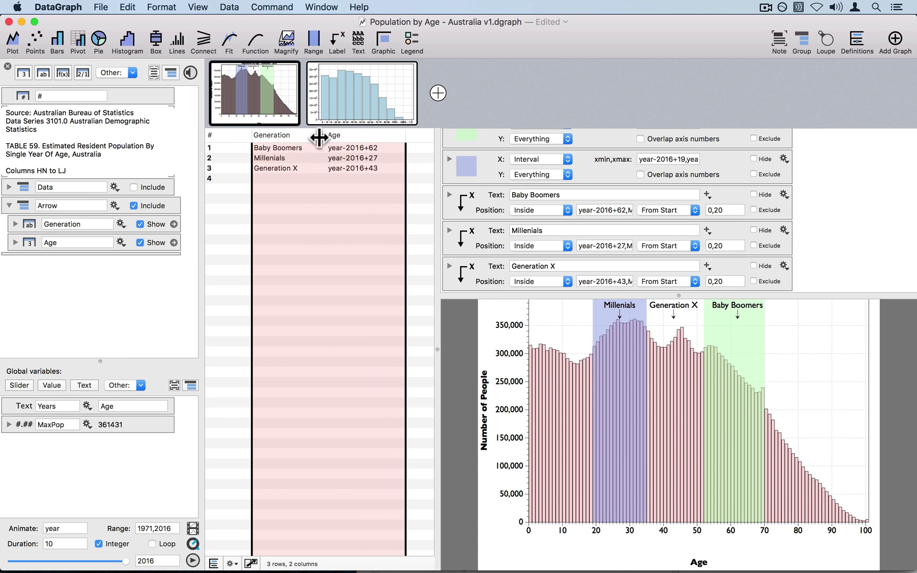
{"action": "left_click", "coordinate": [285, 136]}
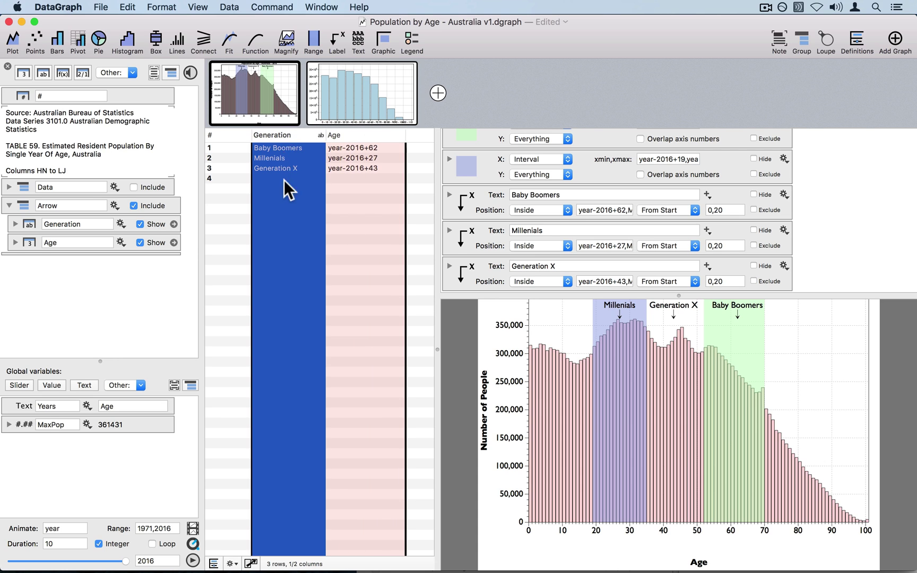
{"action": "left_click", "coordinate": [356, 136]}
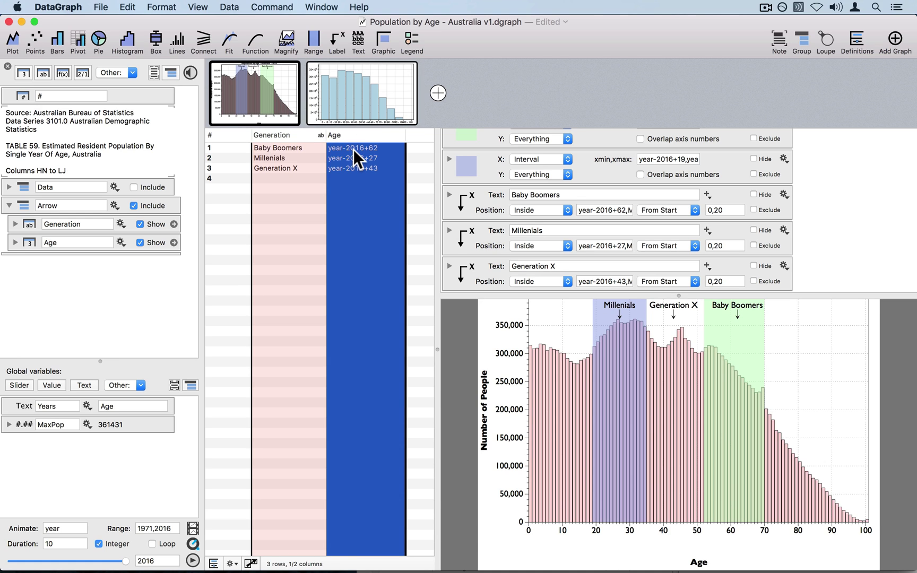
{"action": "double_click", "coordinate": [354, 149]}
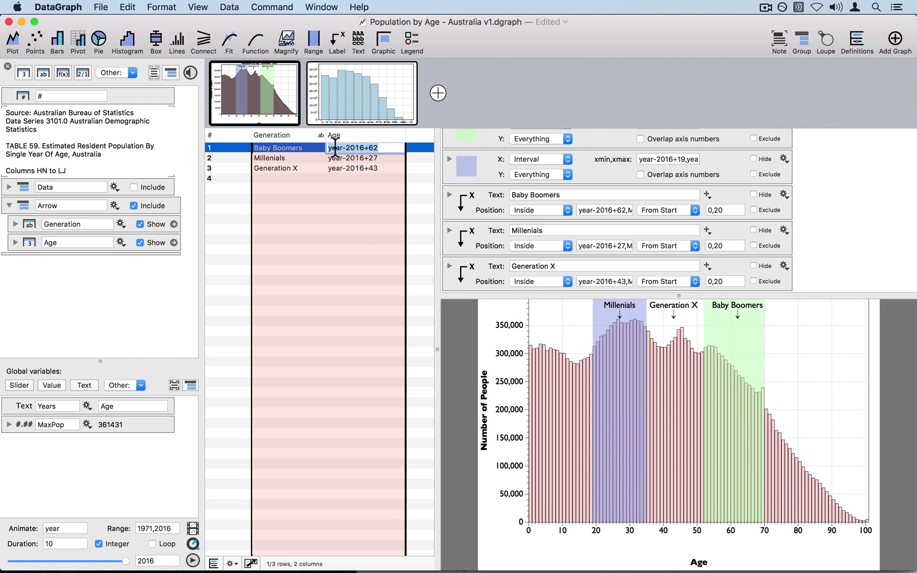
{"action": "left_click", "coordinate": [342, 178]}
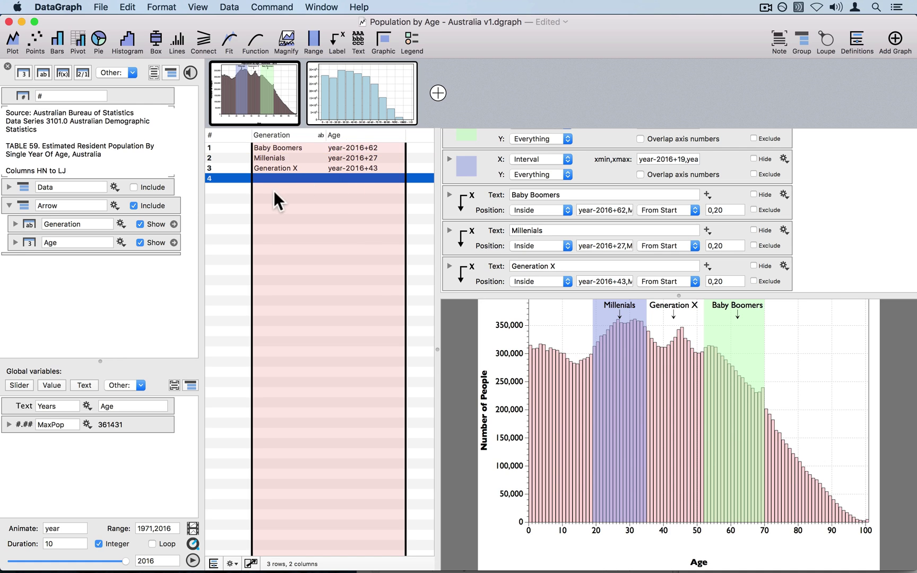
Try the 3 digits display format on the Age column, then restore Entered Value
{"action": "left_click", "coordinate": [14, 241]}
{"action": "left_click", "coordinate": [85, 256]}
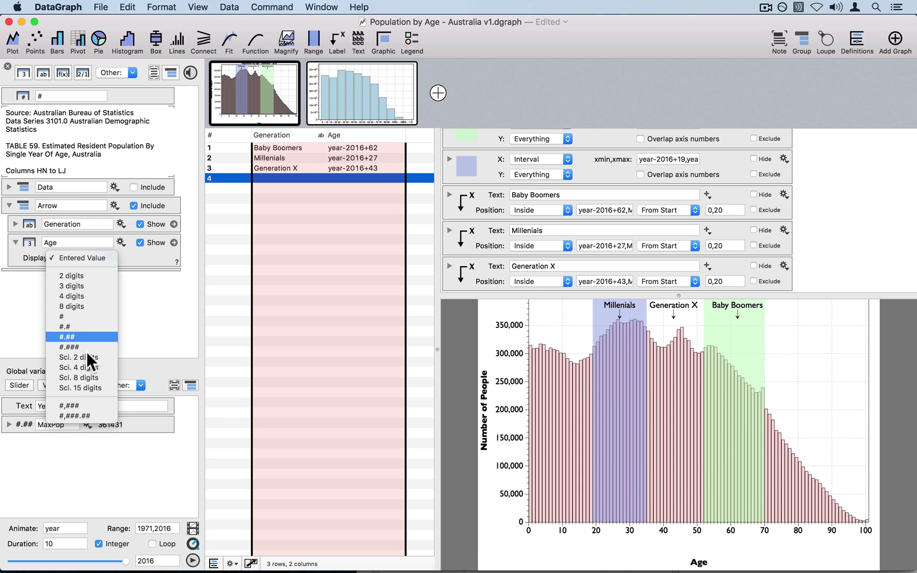
{"action": "left_click", "coordinate": [87, 286]}
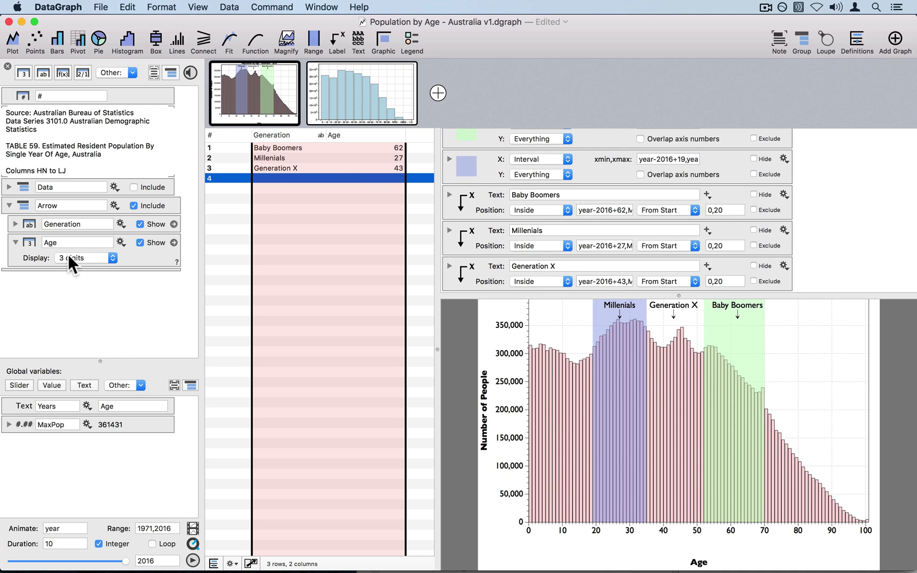
{"action": "left_click_drag", "start_coordinate": [68, 255], "coordinate": [67, 260]}
{"action": "left_click", "coordinate": [22, 241]}
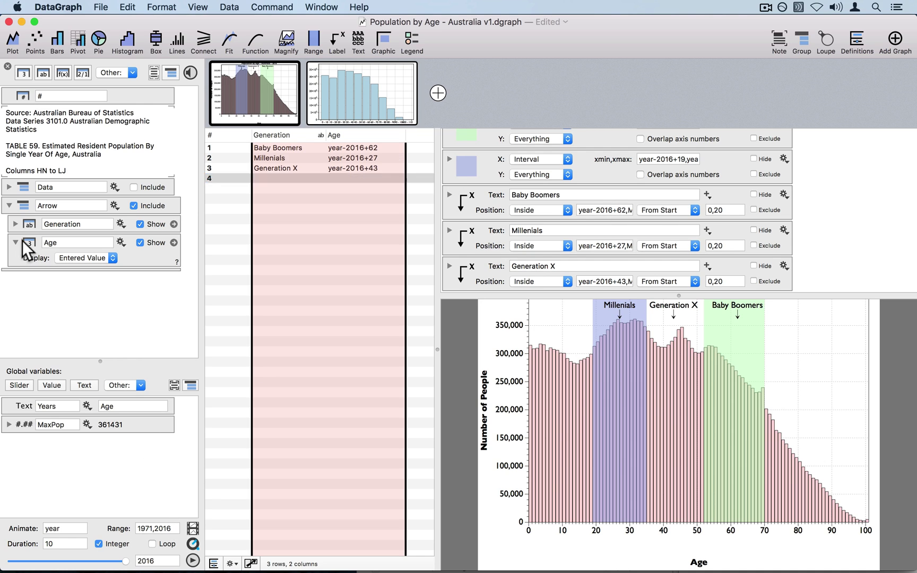
Add an expression column named Age Calc with the formula Age to the Arrow group
{"action": "left_click", "coordinate": [63, 72]}
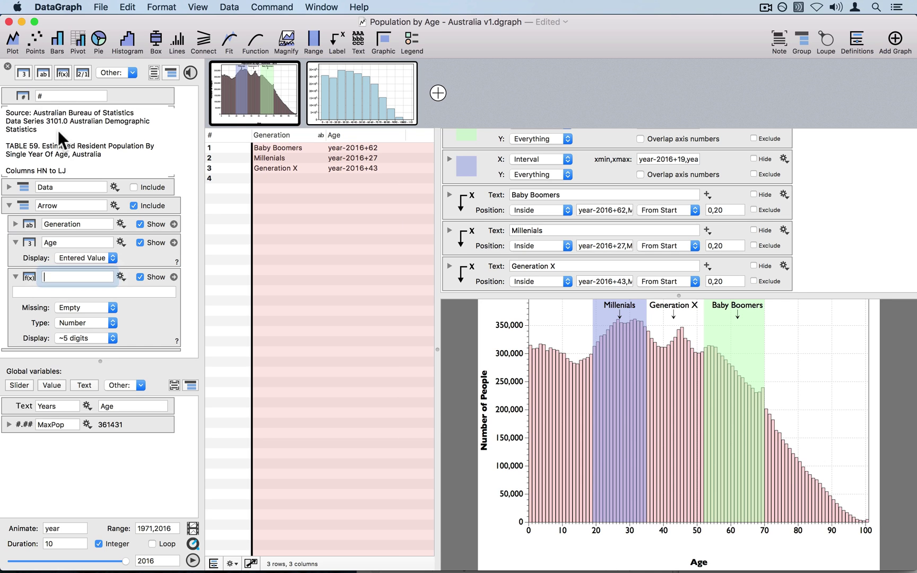
{"action": "left_click", "coordinate": [53, 291]}
{"action": "type", "text": "Age"}
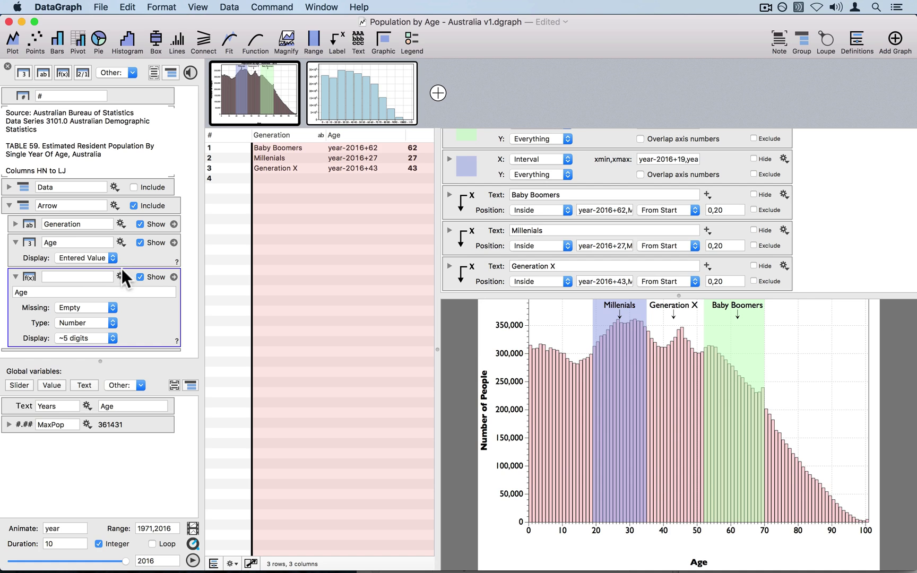
{"action": "left_click", "coordinate": [78, 276]}
{"action": "type", "text": "Age Calc"}
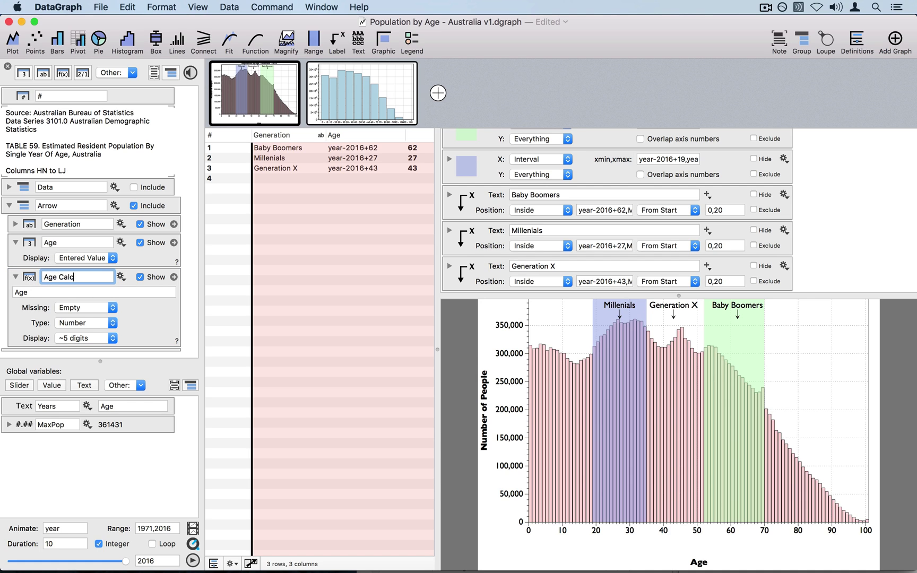
{"action": "key", "text": "Return"}
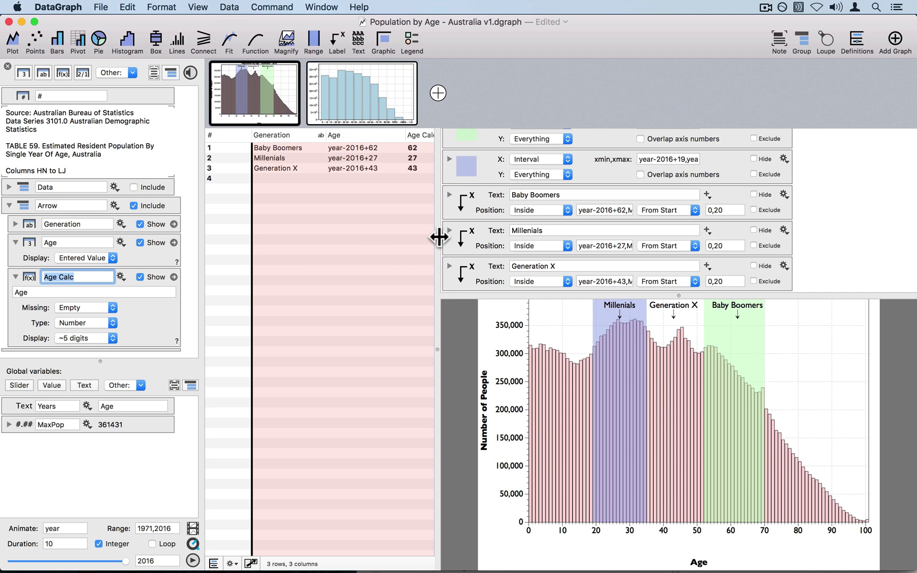
{"action": "left_click", "coordinate": [372, 134]}
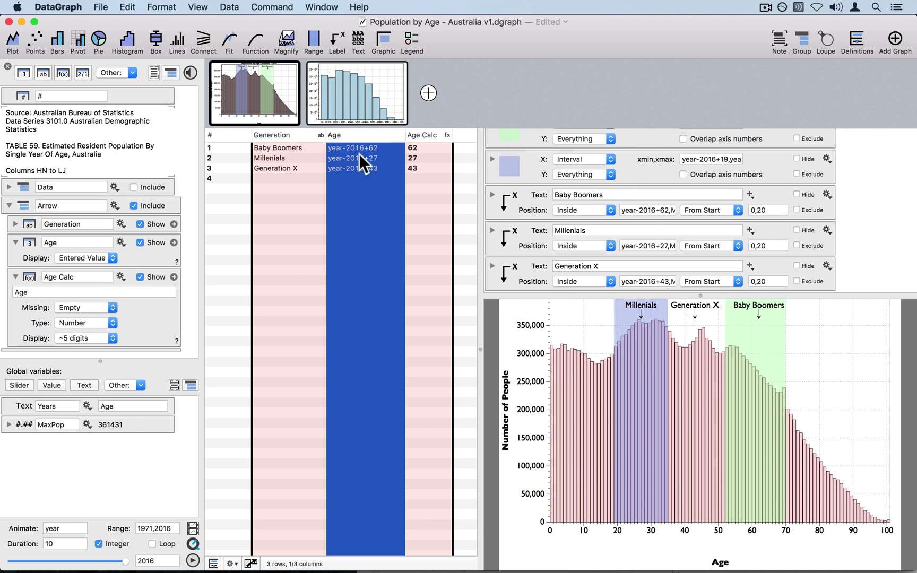
{"action": "mouse_move", "coordinate": [125, 561]}
{"action": "left_mouse_down"}
{"action": "mouse_move", "coordinate": [29, 555]}
{"action": "mouse_move", "coordinate": [143, 556]}
{"action": "left_mouse_up"}
{"action": "left_click", "coordinate": [434, 135]}
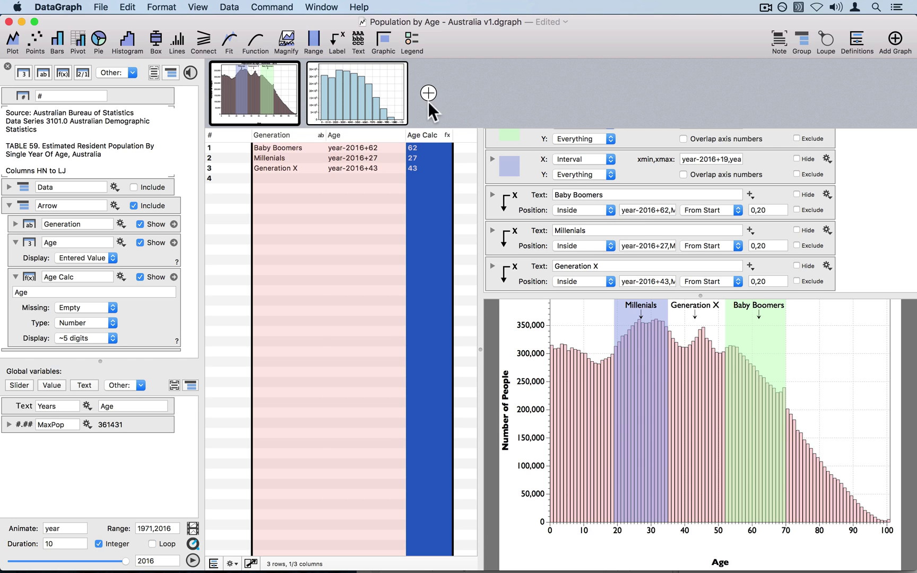
Open the second graph and set its pivot's row mapping to From Column
{"action": "left_click", "coordinate": [394, 87]}
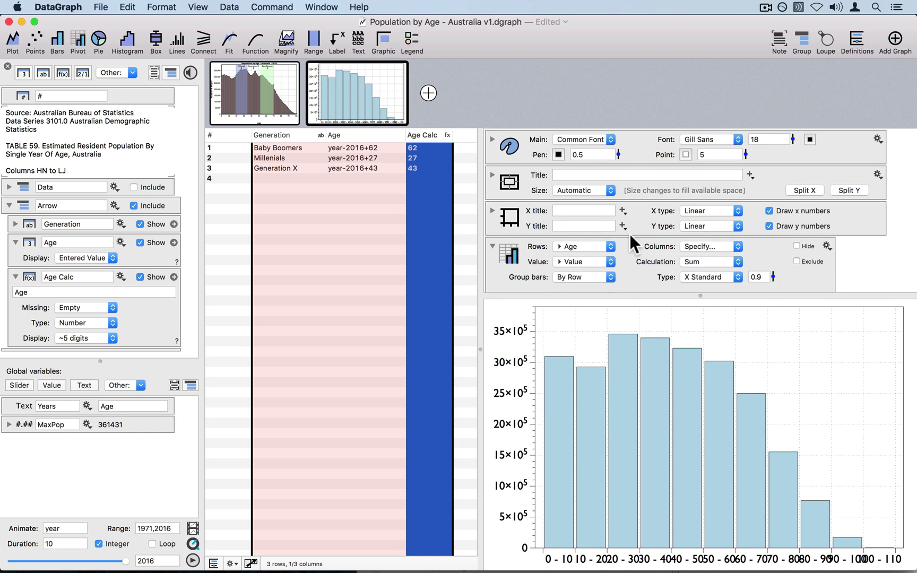
{"action": "scroll", "coordinate": [659, 248], "scroll_direction": "down", "scroll_amount": 5}
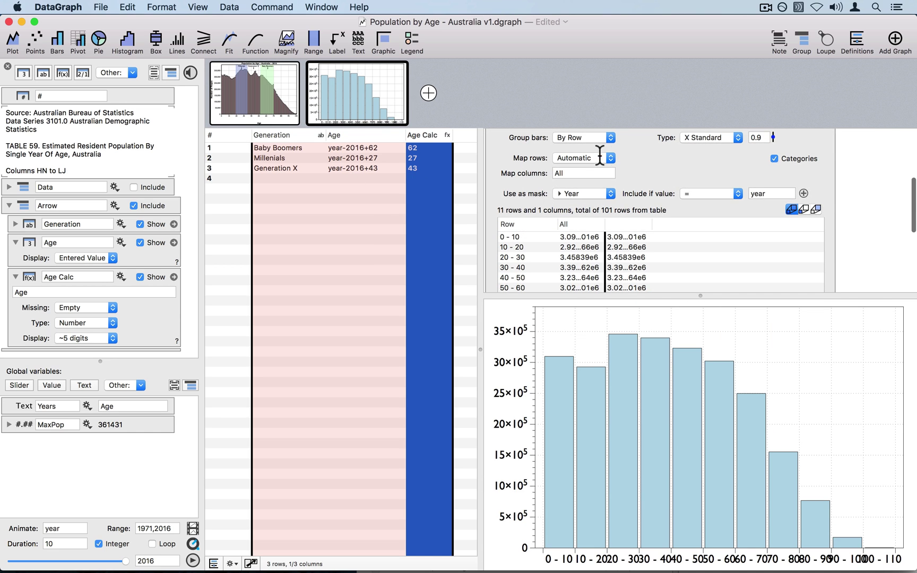
{"action": "left_click", "coordinate": [588, 154]}
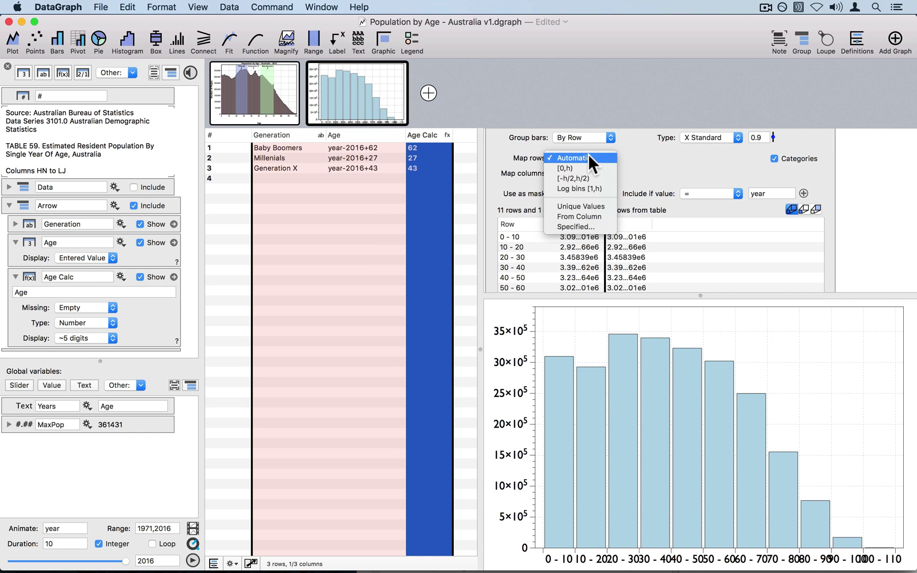
{"action": "left_click", "coordinate": [590, 217]}
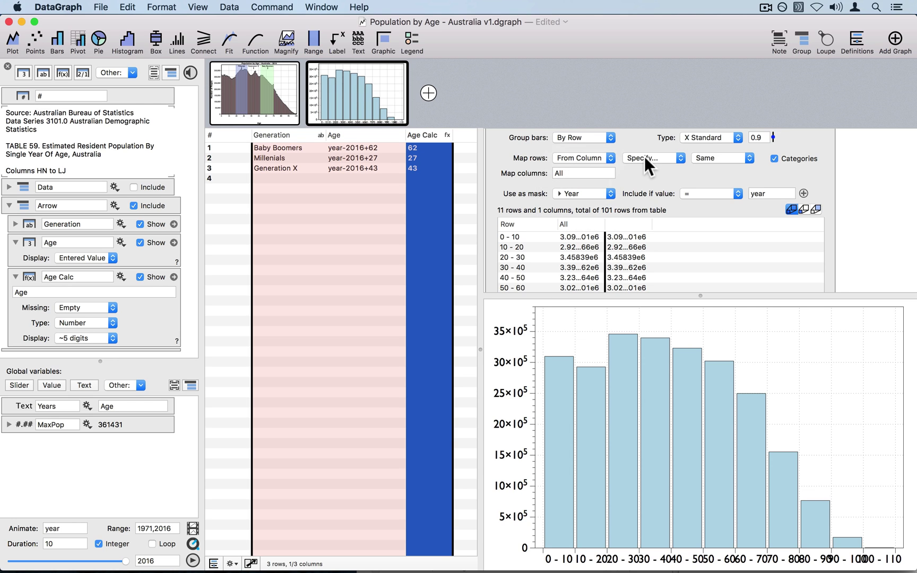
Try mapping the pivot rows from the Data group's Age column
{"action": "left_click", "coordinate": [650, 158]}
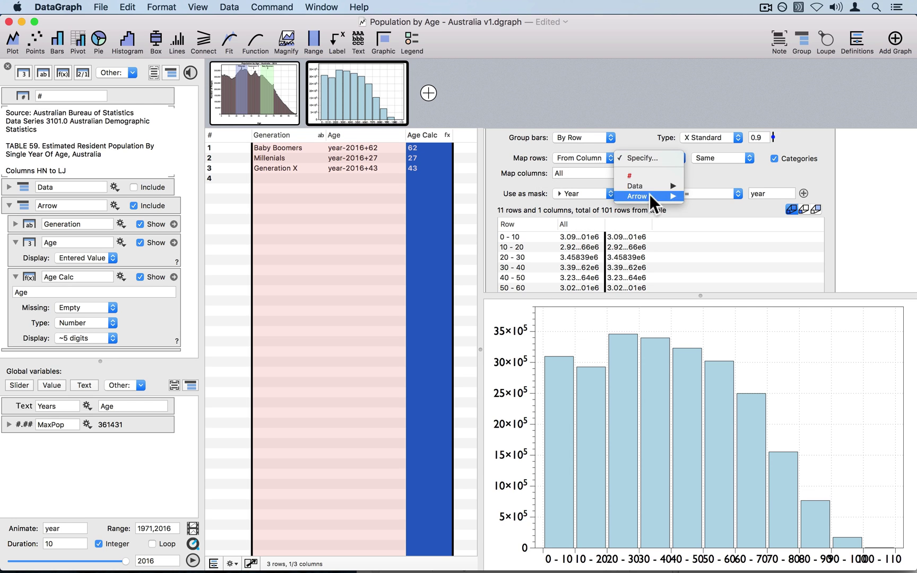
{"action": "mouse_move", "coordinate": [649, 189]}
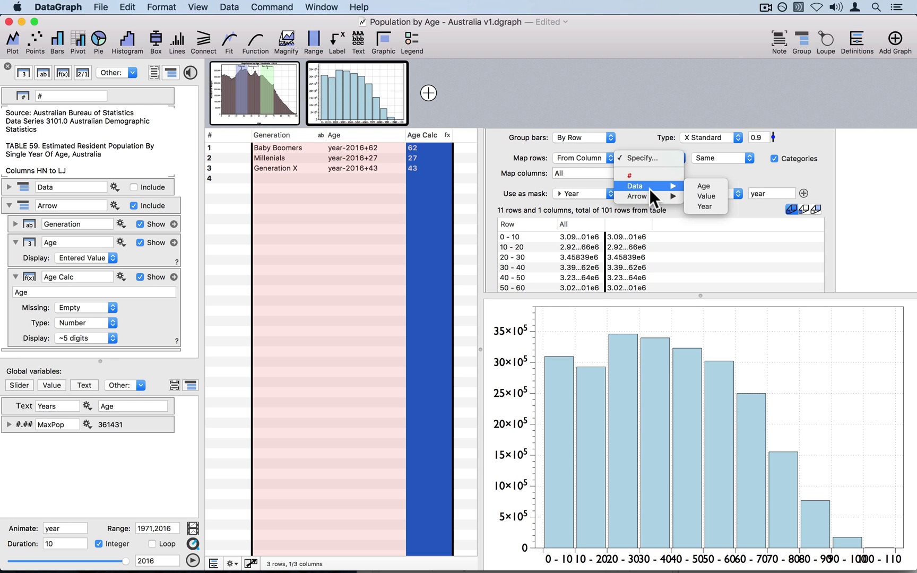
{"action": "left_click", "coordinate": [709, 184]}
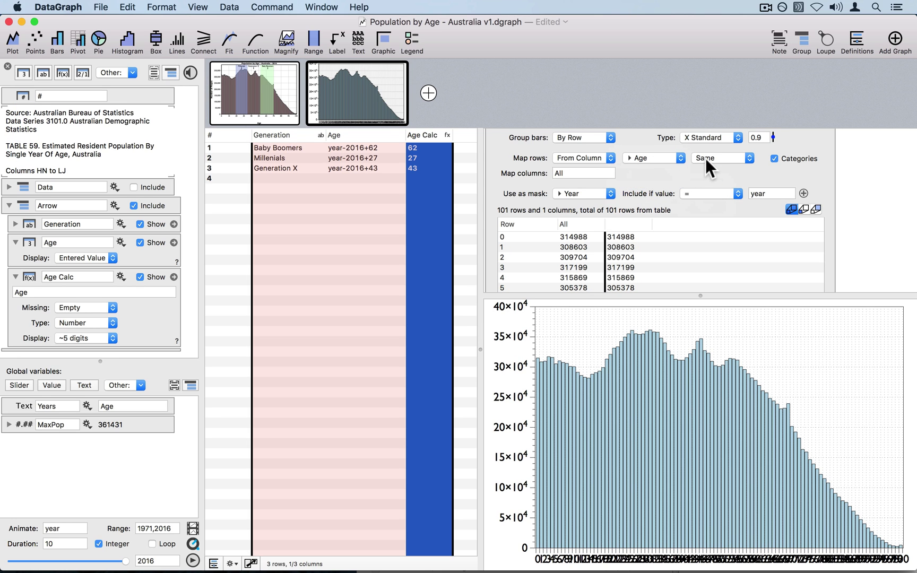
{"action": "left_click", "coordinate": [707, 155]}
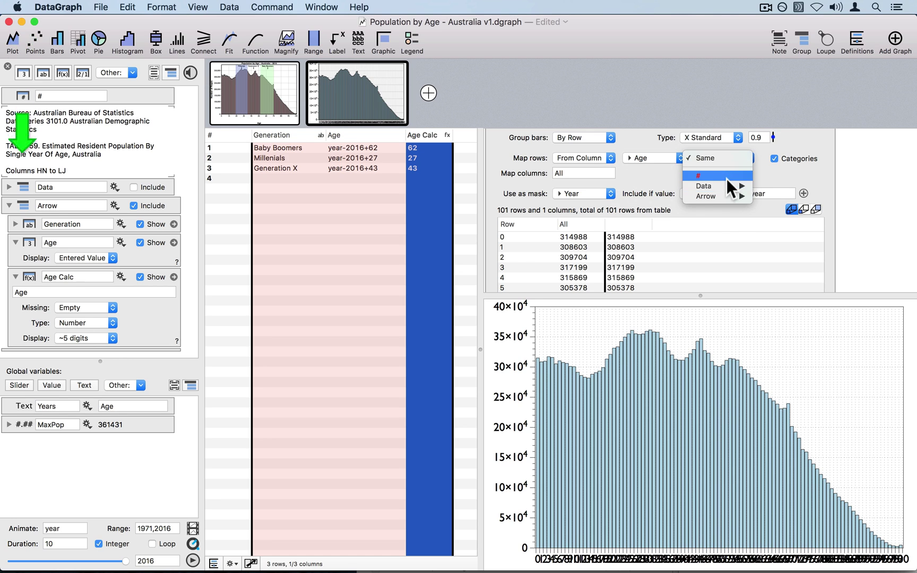
{"action": "mouse_move", "coordinate": [724, 183]}
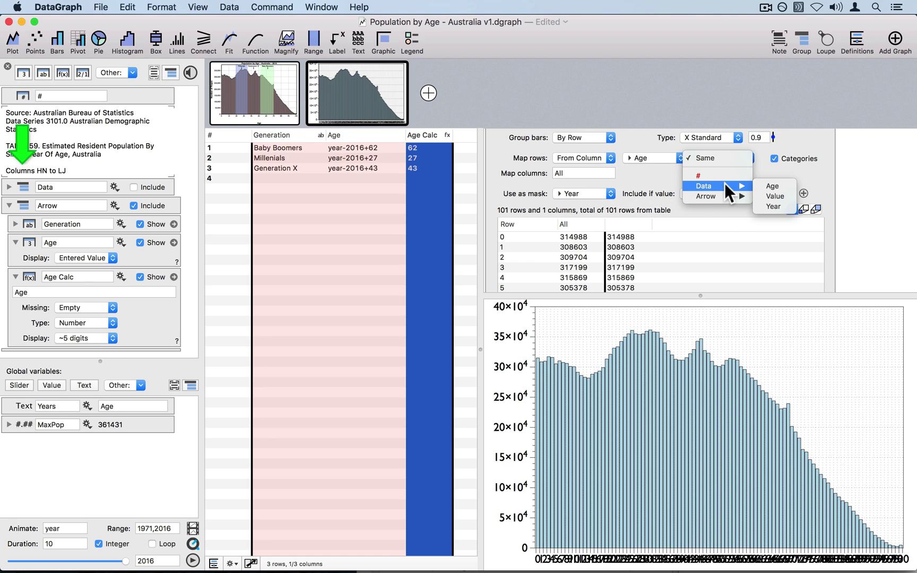
{"action": "left_click", "coordinate": [648, 153]}
Map the pivot rows from the Arrow group's Age column
{"action": "left_click", "coordinate": [650, 153]}
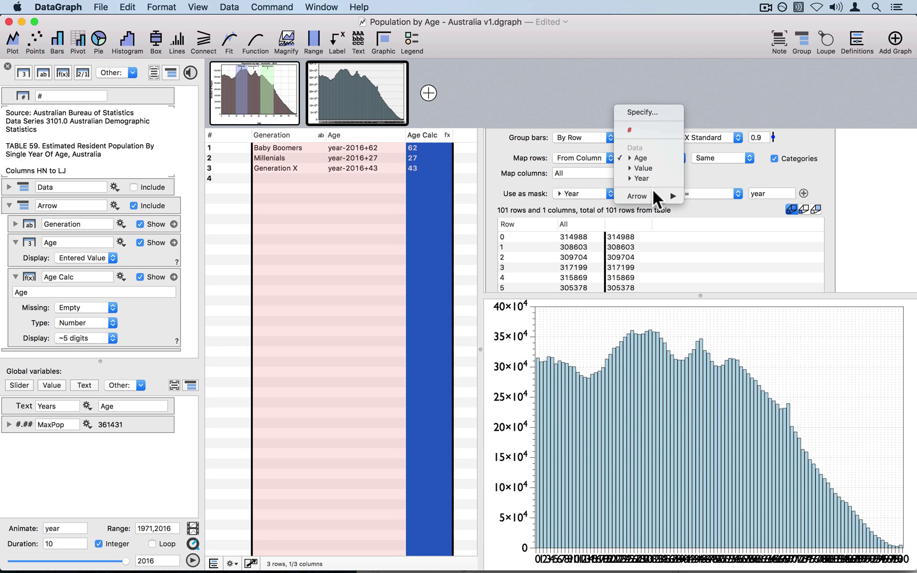
{"action": "mouse_move", "coordinate": [653, 198]}
{"action": "left_click", "coordinate": [719, 206]}
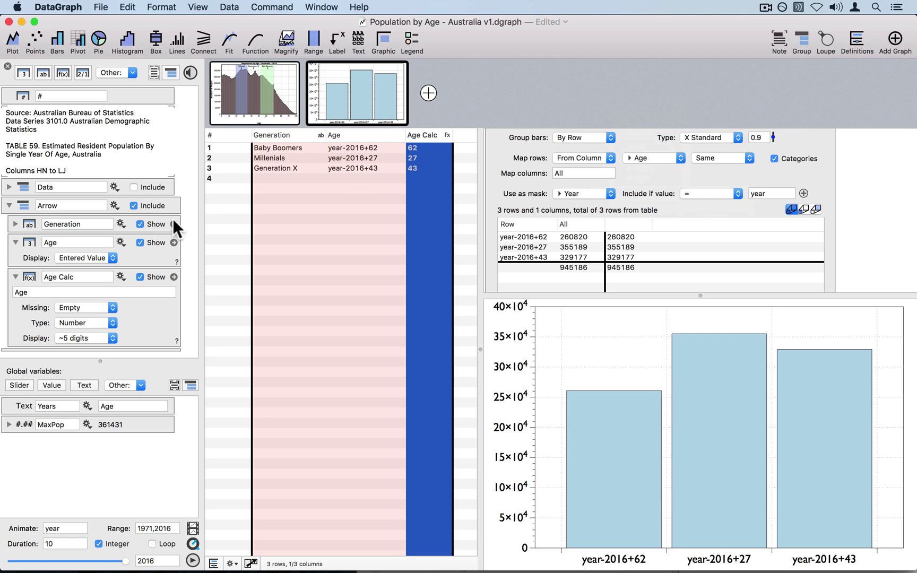
{"action": "left_click", "coordinate": [645, 153]}
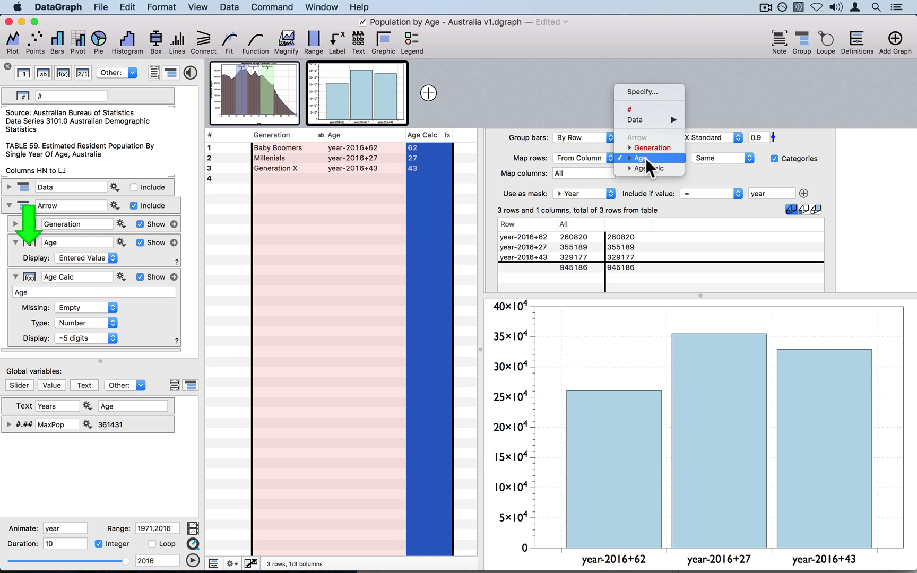
{"action": "left_click", "coordinate": [645, 158]}
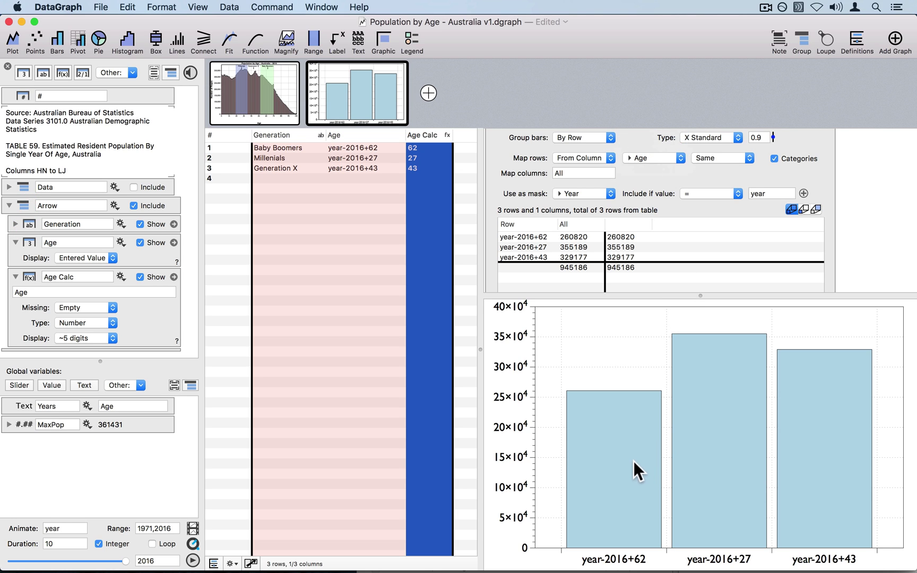
Label the mapped pivot rows with the Arrow group's Generation column and collapse the detailed pivot settings
{"action": "left_click", "coordinate": [726, 157]}
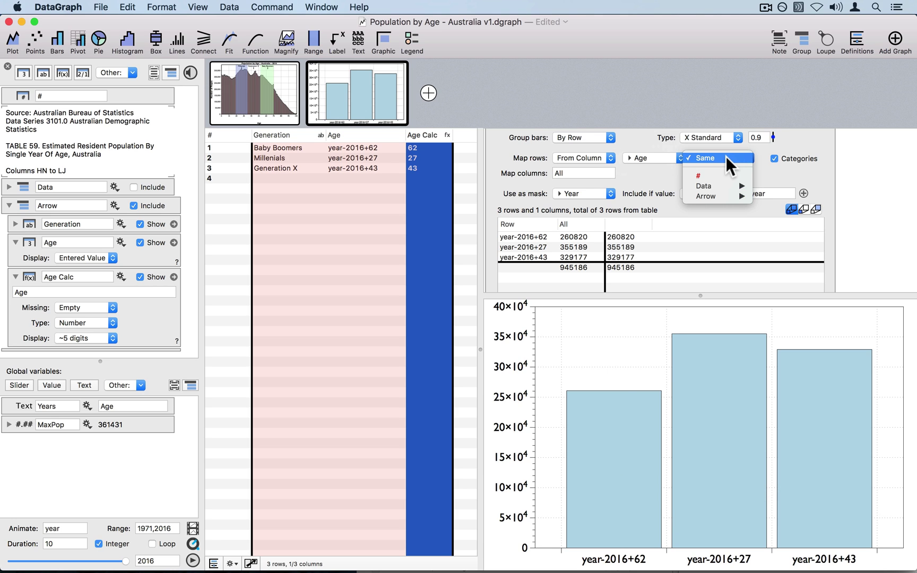
{"action": "left_click", "coordinate": [659, 171]}
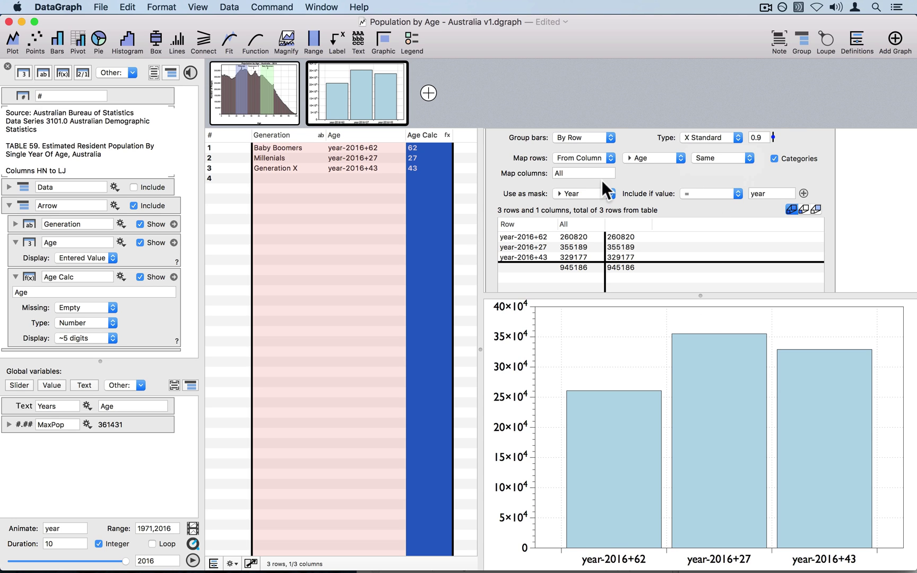
{"action": "left_click", "coordinate": [287, 134]}
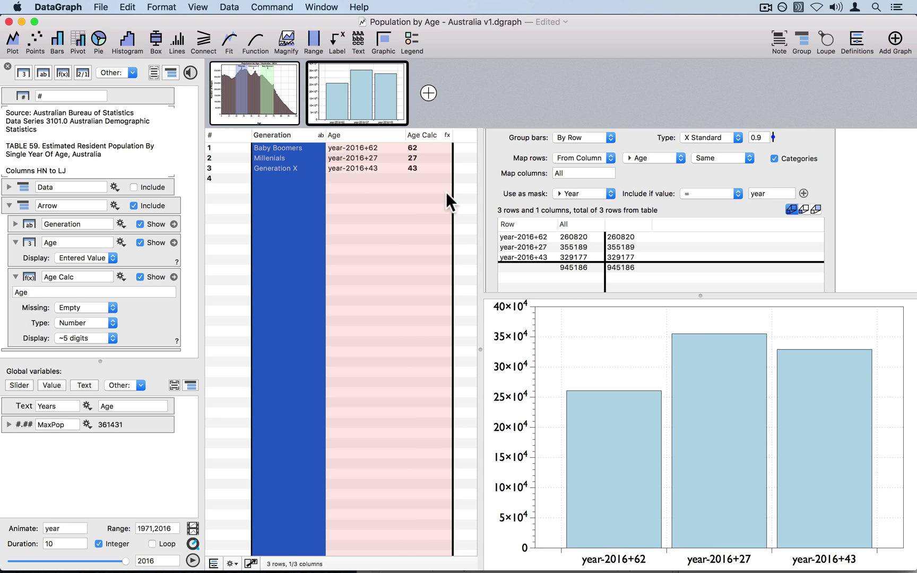
{"action": "left_click", "coordinate": [721, 156]}
{"action": "mouse_move", "coordinate": [722, 195]}
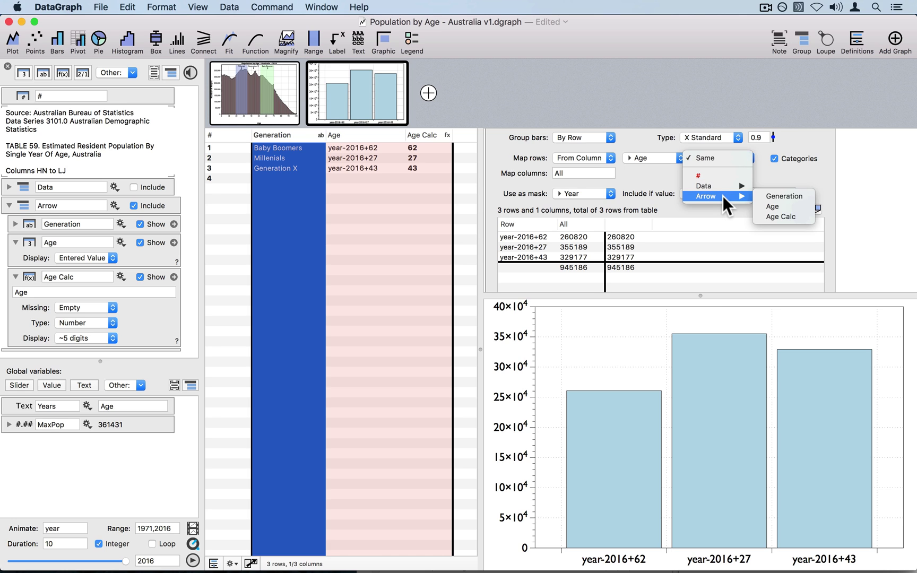
{"action": "left_click", "coordinate": [778, 195]}
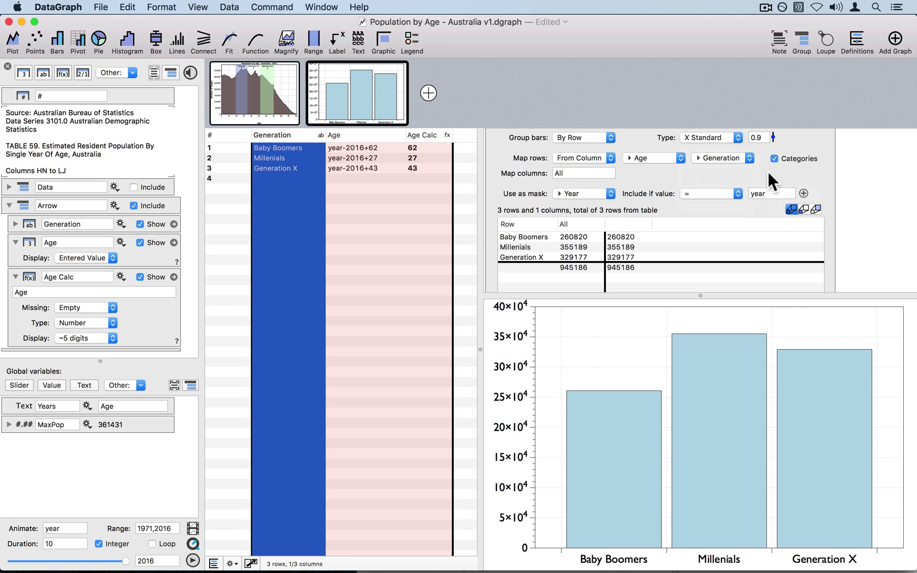
{"action": "scroll", "coordinate": [774, 155], "scroll_direction": "up", "scroll_amount": 5}
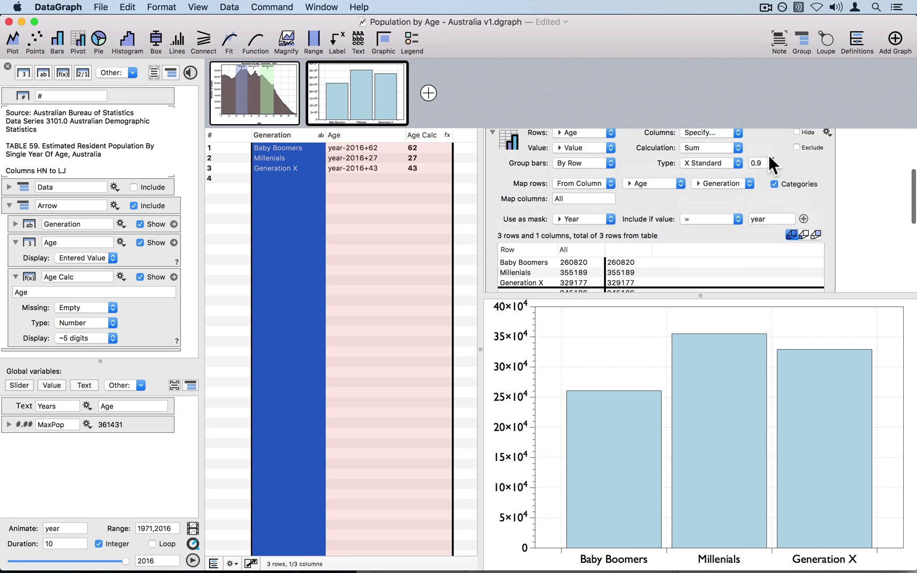
{"action": "left_click", "coordinate": [493, 167]}
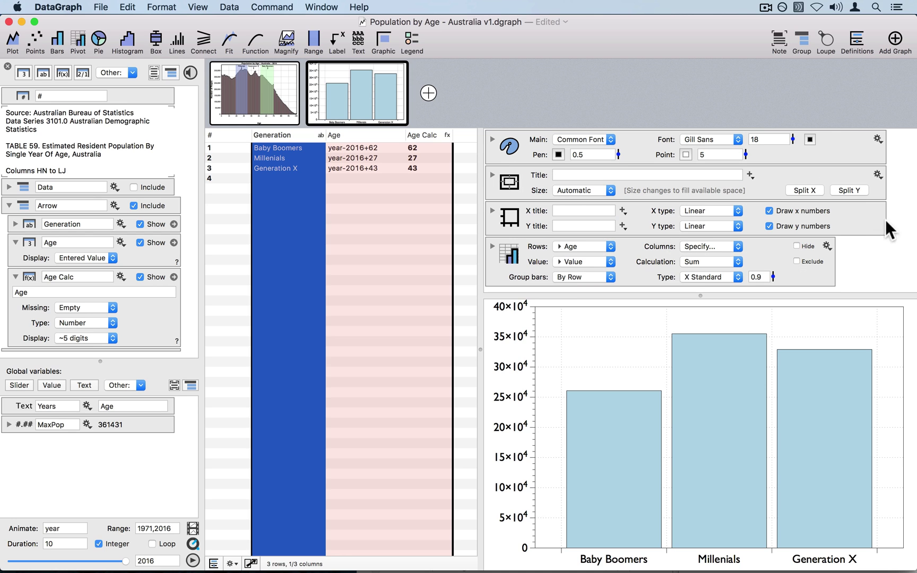
Examine the pivot's options for extracting values as variables and its table of computed row values
{"action": "left_click", "coordinate": [826, 244]}
{"action": "mouse_move", "coordinate": [784, 294]}
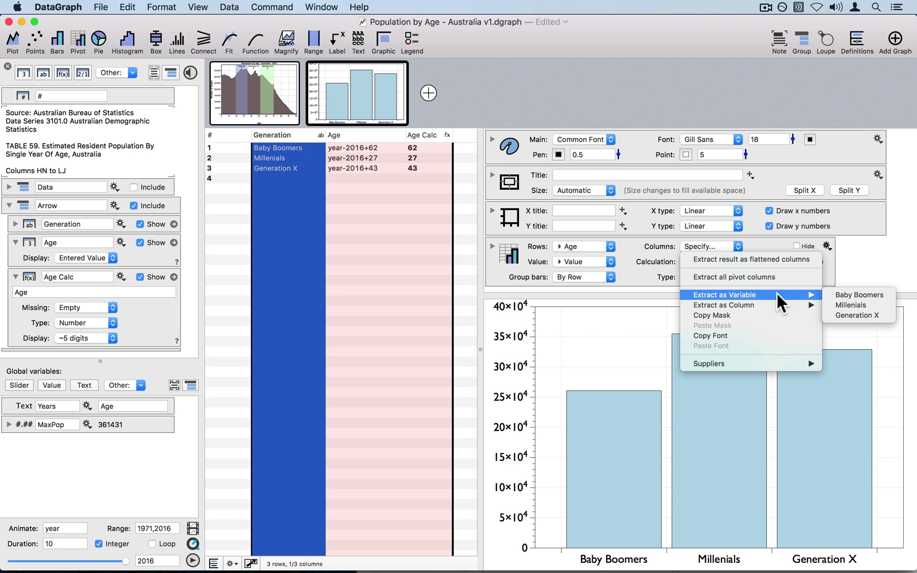
{"action": "left_click", "coordinate": [628, 252]}
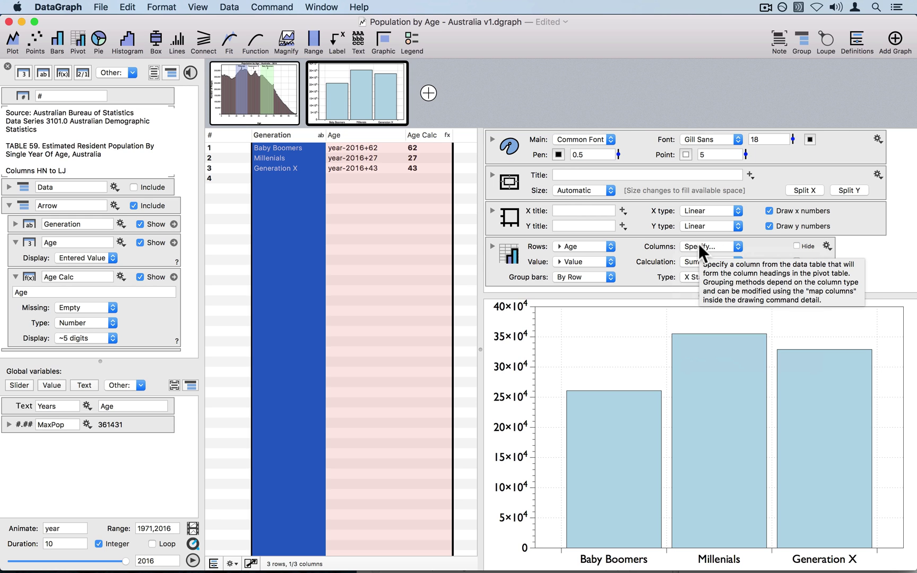
{"action": "left_click", "coordinate": [489, 241]}
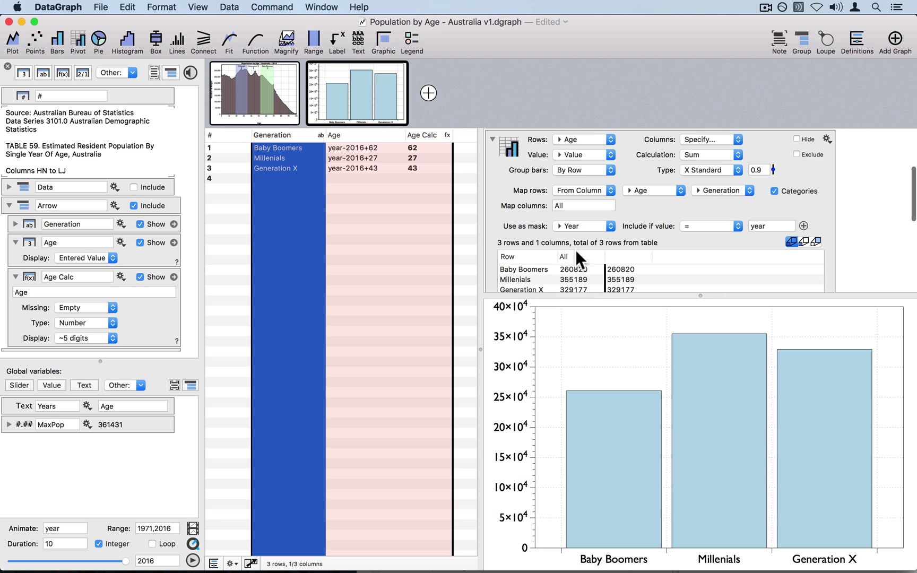
{"action": "left_click", "coordinate": [575, 251]}
{"action": "scroll", "coordinate": [506, 193], "scroll_direction": "up", "scroll_amount": 3}
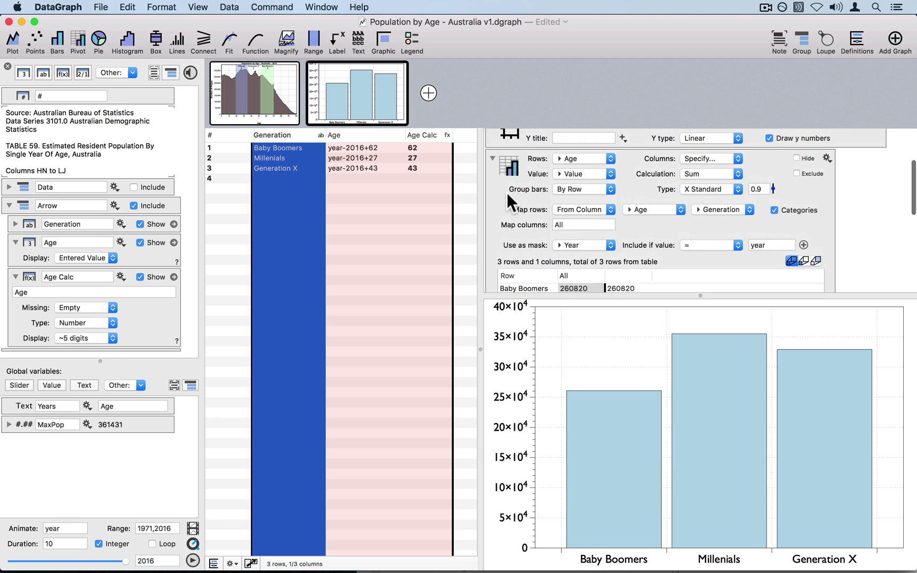
{"action": "left_click", "coordinate": [491, 166]}
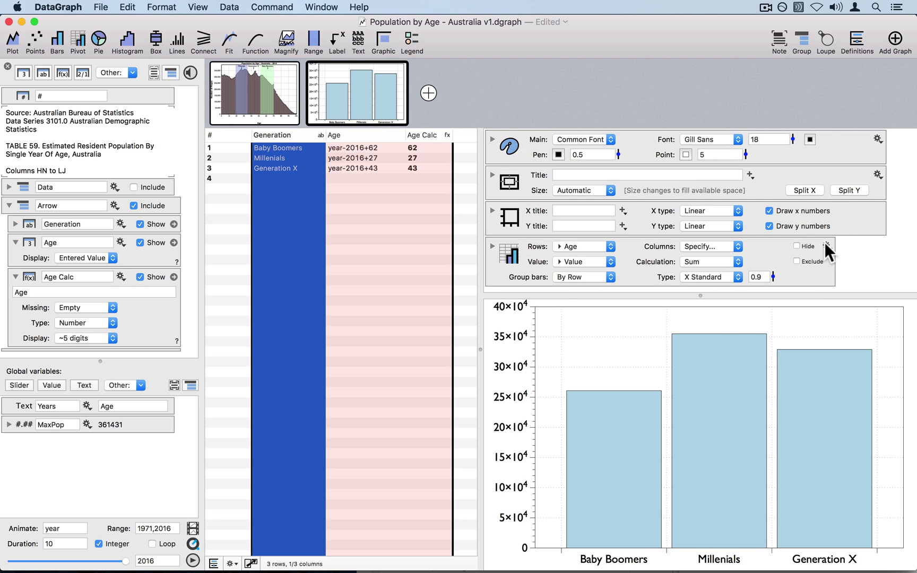
Extract the pivot's Baby Boomers, Millenials and Generation X values as separate global variables
{"action": "left_click", "coordinate": [826, 245]}
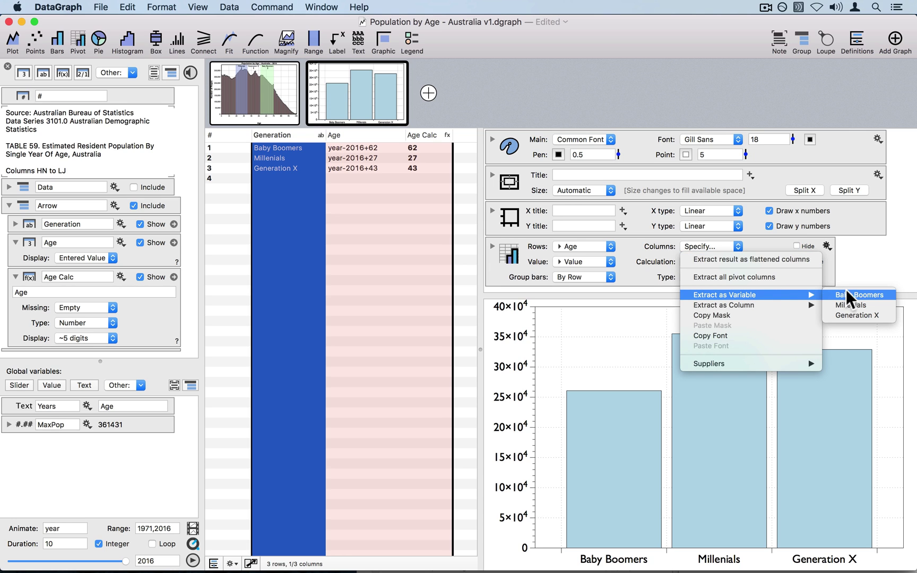
{"action": "left_click", "coordinate": [848, 293]}
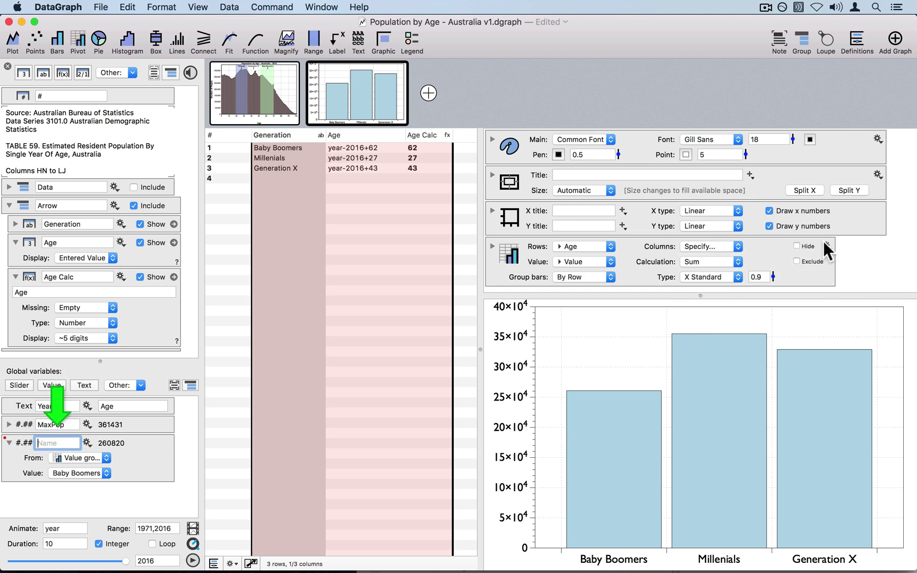
{"action": "left_click", "coordinate": [825, 244]}
{"action": "mouse_move", "coordinate": [802, 295]}
{"action": "left_click", "coordinate": [848, 303]}
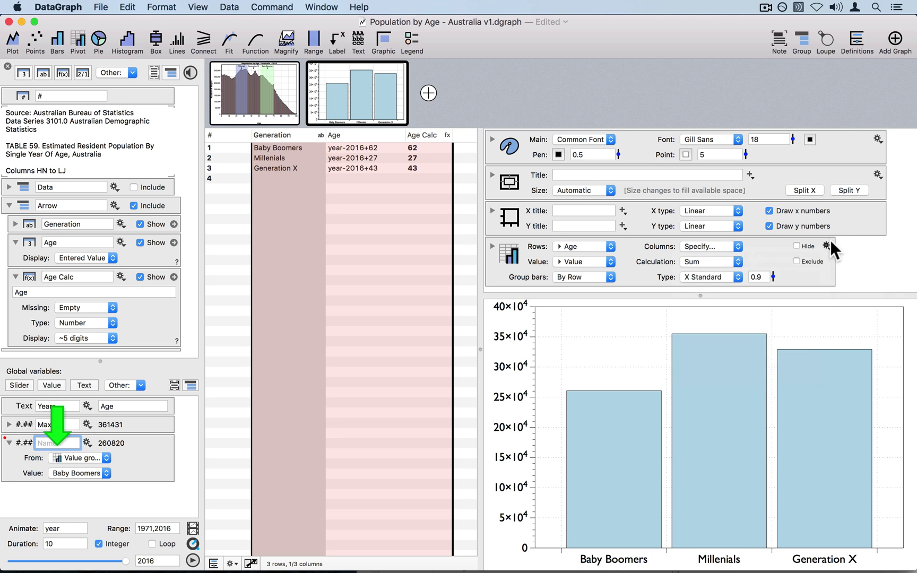
{"action": "left_click", "coordinate": [827, 244]}
{"action": "mouse_move", "coordinate": [797, 295]}
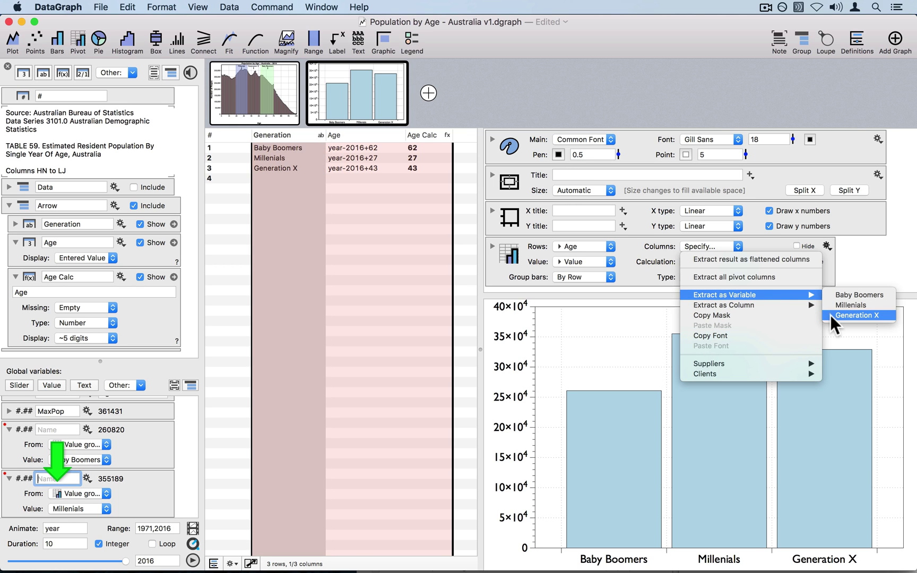
{"action": "left_click", "coordinate": [831, 315]}
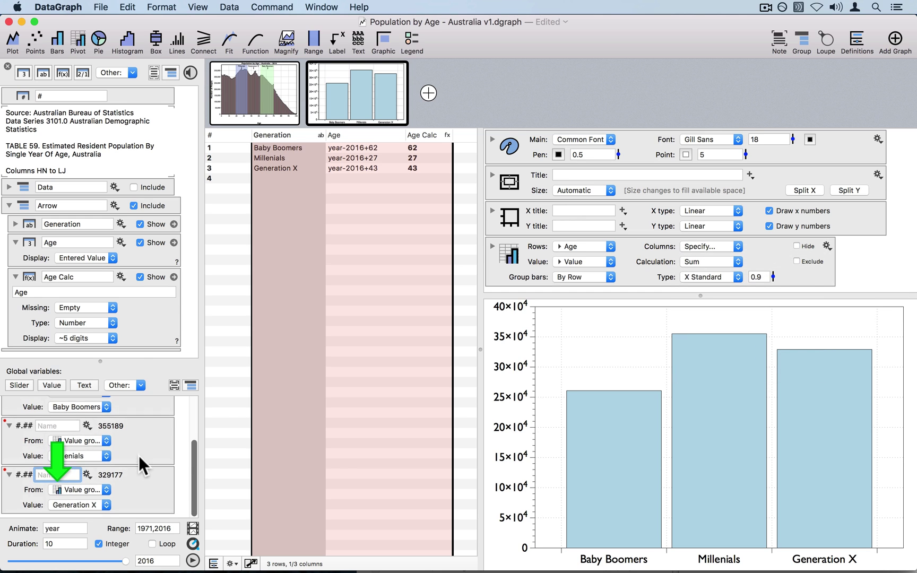
Enlarge the global variables area and move the Generation X variable above the Millenials variable
{"action": "left_click_drag", "start_coordinate": [119, 360], "coordinate": [103, 206]}
{"action": "left_click", "coordinate": [146, 441]}
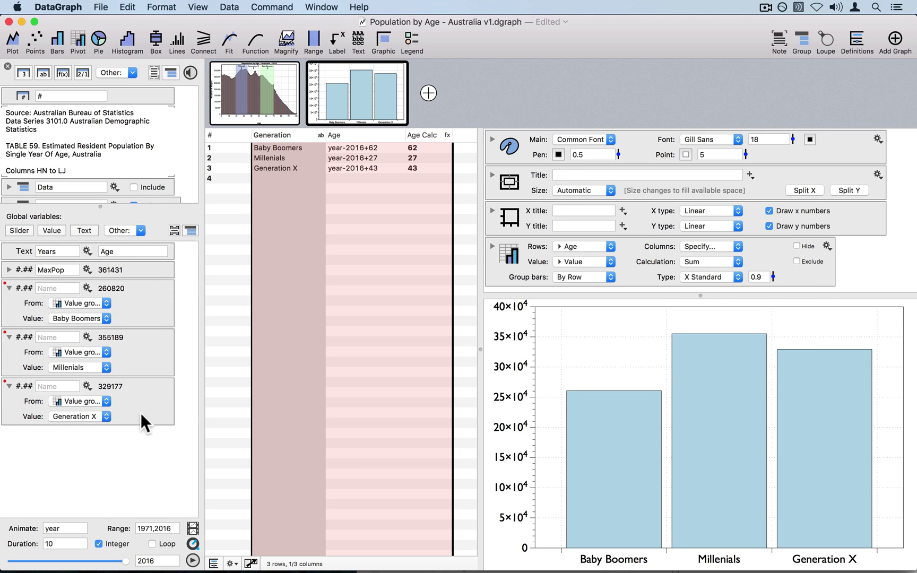
{"action": "left_click_drag", "start_coordinate": [138, 402], "coordinate": [139, 336]}
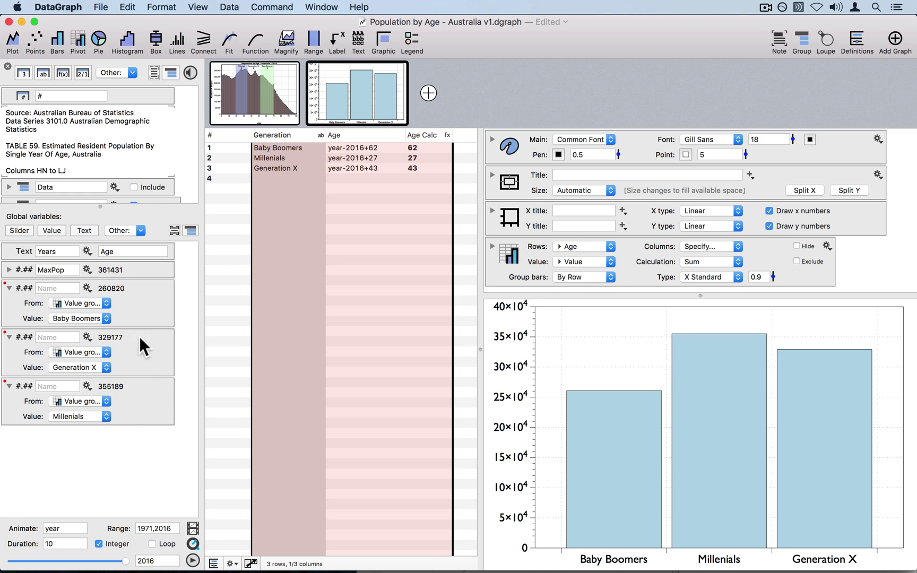
Name the extracted variables G1 for Baby Boomers, G2 for Generation X and G3 for Millenials
{"action": "left_click", "coordinate": [49, 290]}
{"action": "type", "text": "G1"}
{"action": "left_click", "coordinate": [57, 337]}
{"action": "type", "text": "G2"}
{"action": "left_click", "coordinate": [48, 386]}
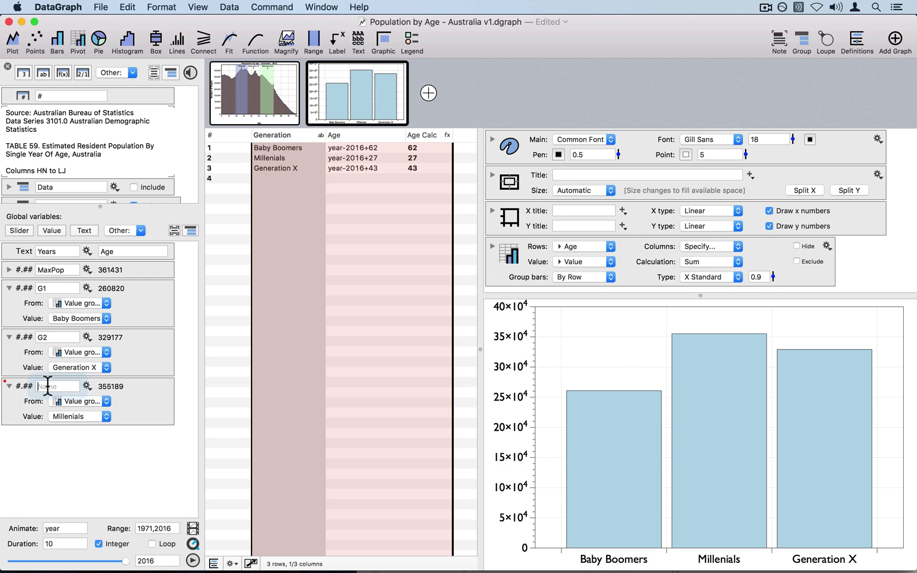
{"action": "type", "text": "G3"}
{"action": "key", "text": "Return"}
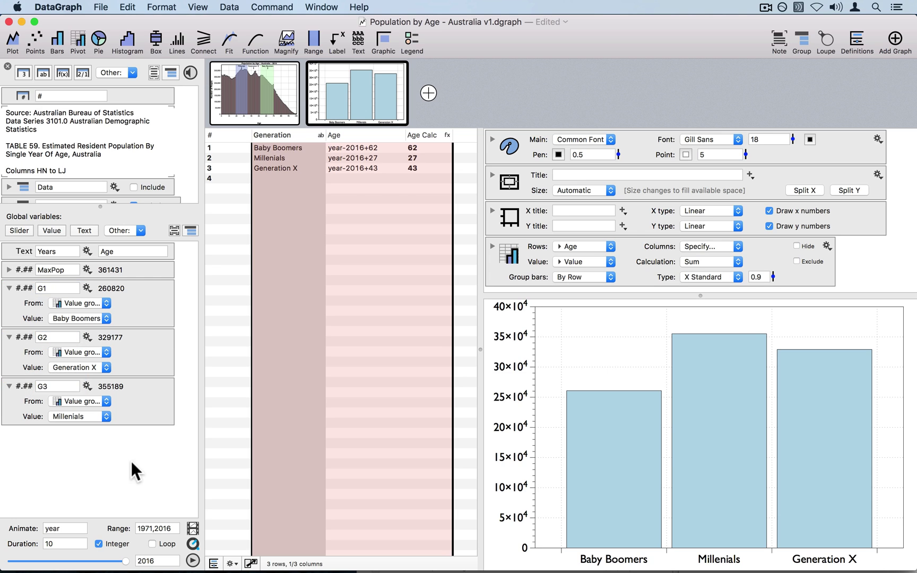
Check how the G1 variable's value responds when the animated year is scrubbed
{"action": "mouse_move", "coordinate": [264, 101]}
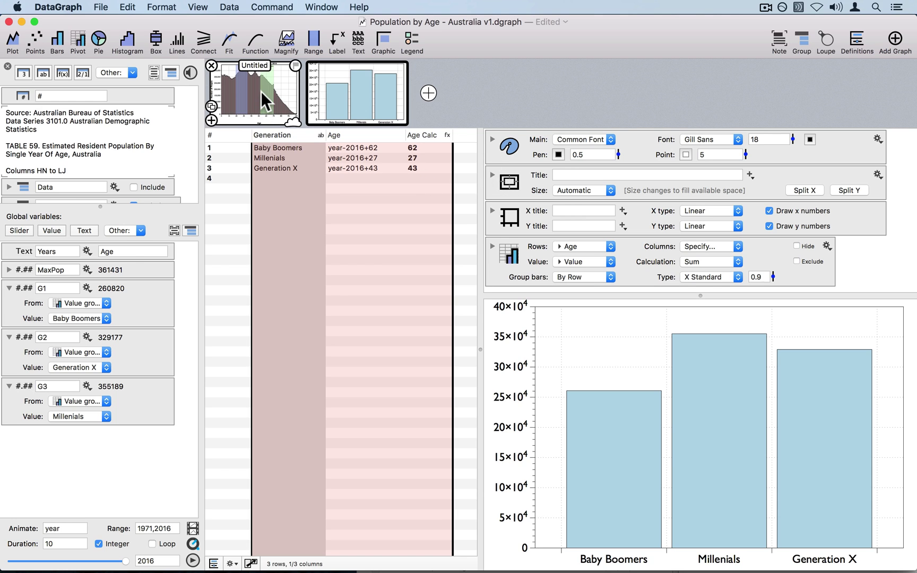
{"action": "left_click", "coordinate": [16, 292]}
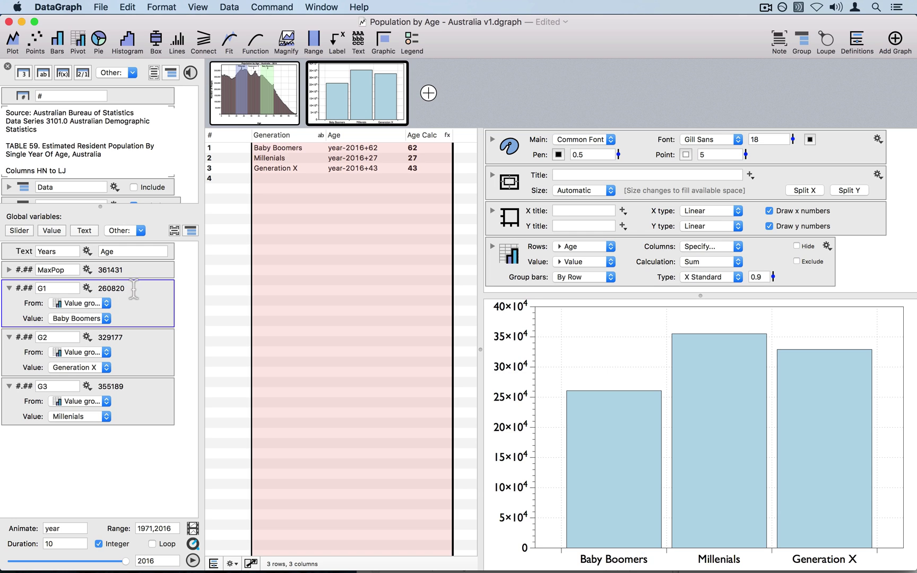
{"action": "left_click_drag", "start_coordinate": [132, 290], "coordinate": [97, 289]}
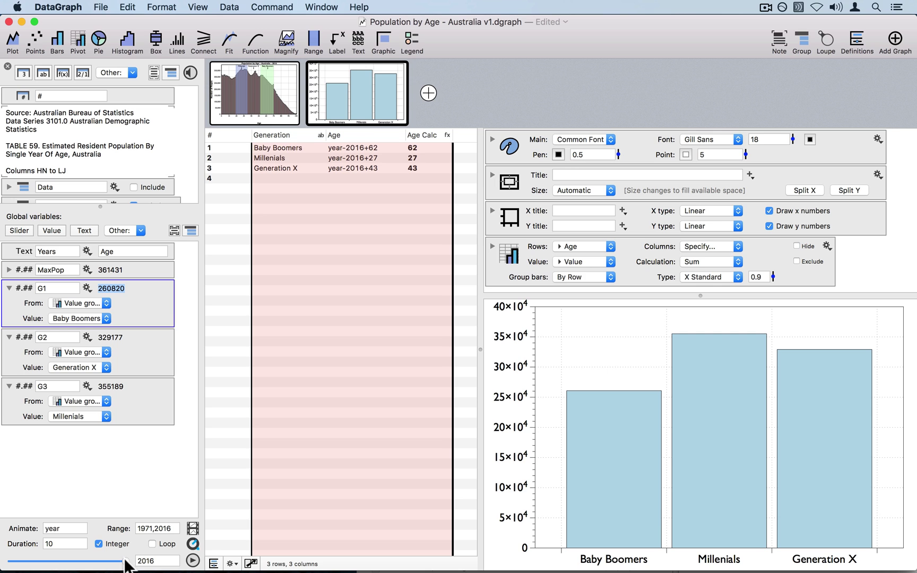
{"action": "left_click_drag", "start_coordinate": [125, 561], "coordinate": [150, 567]}
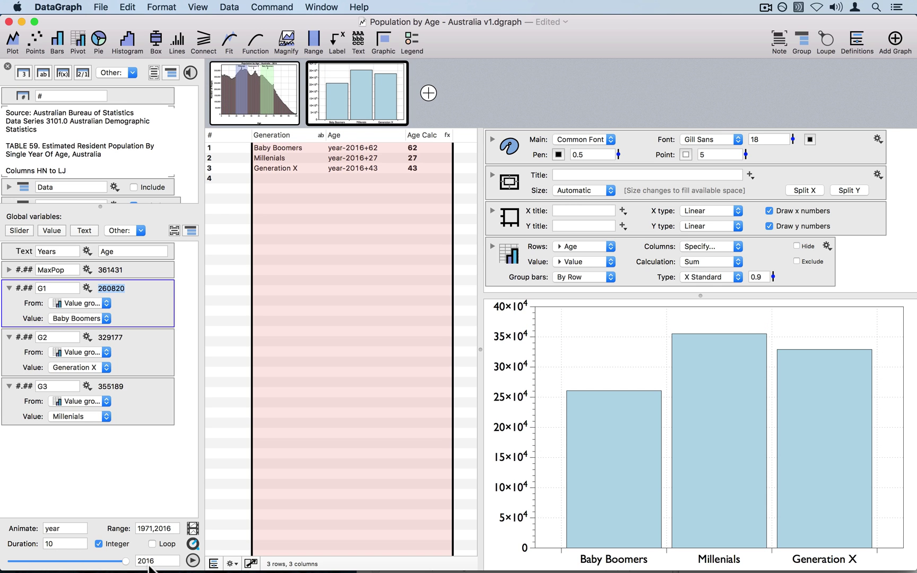
In the first graph, replace MaxPop with G1 in the Baby Boomers label's position
{"action": "left_click", "coordinate": [287, 79]}
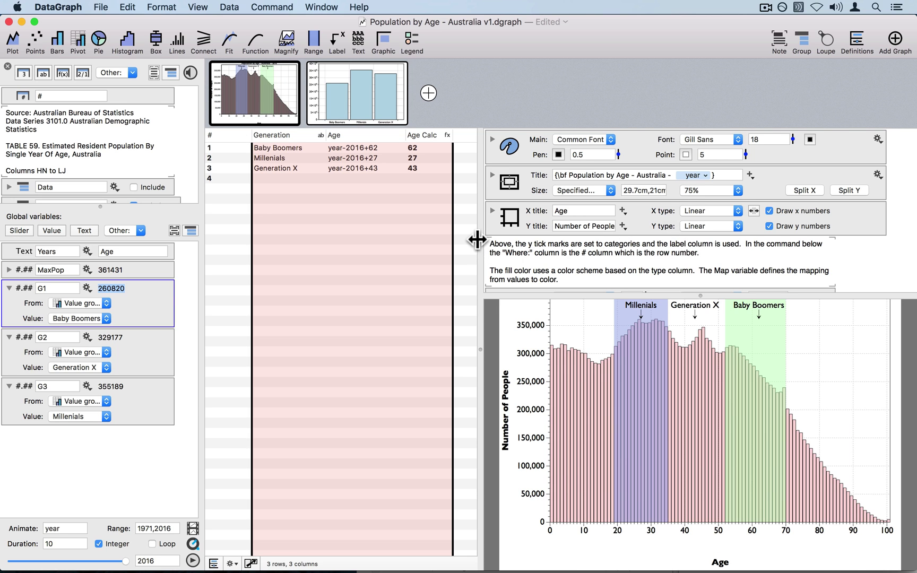
{"action": "left_click_drag", "start_coordinate": [482, 240], "coordinate": [290, 234]}
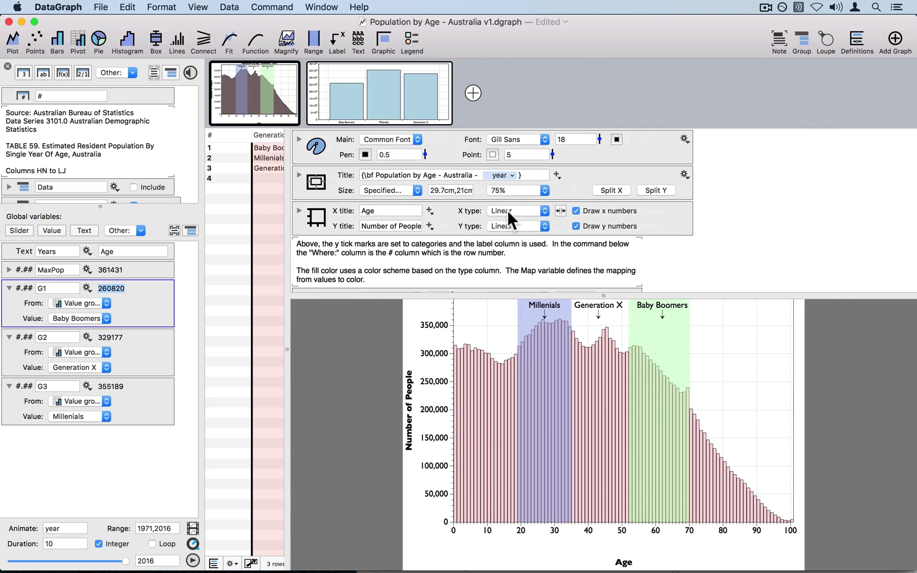
{"action": "scroll", "coordinate": [516, 213], "scroll_direction": "down", "scroll_amount": 5}
{"action": "scroll", "coordinate": [451, 226], "scroll_direction": "down", "scroll_amount": 3}
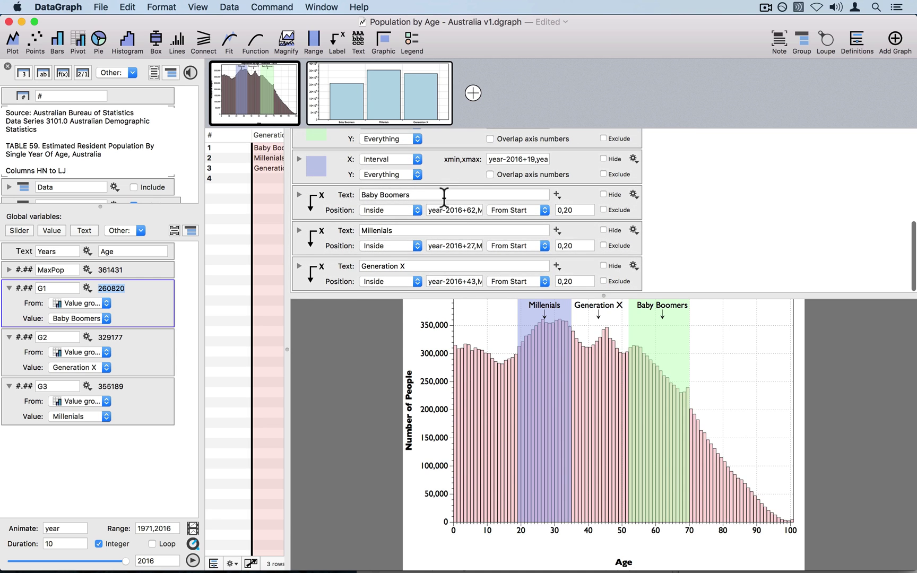
{"action": "left_click", "coordinate": [480, 210]}
{"action": "left_click_drag", "start_coordinate": [479, 210], "coordinate": [528, 212]}
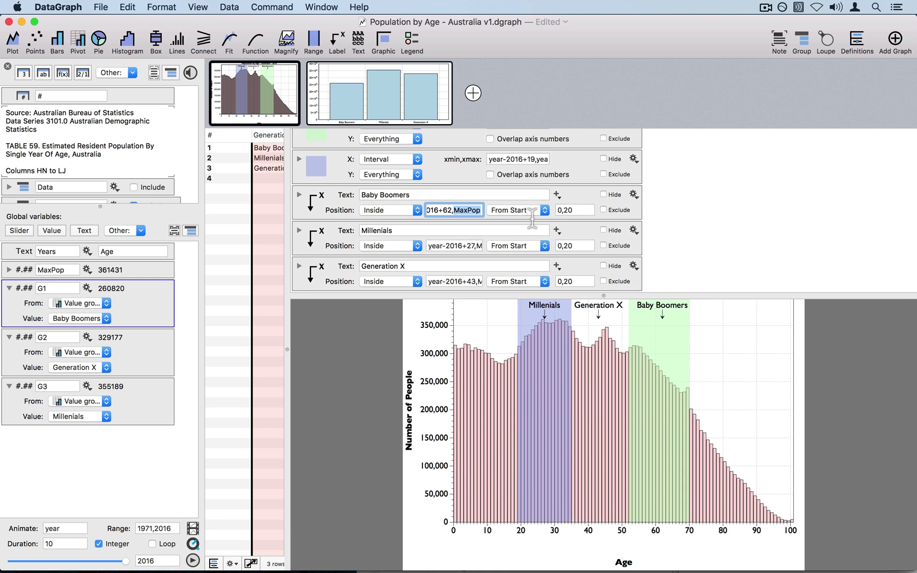
{"action": "type", "text": "G1"}
{"action": "key", "text": "Return"}
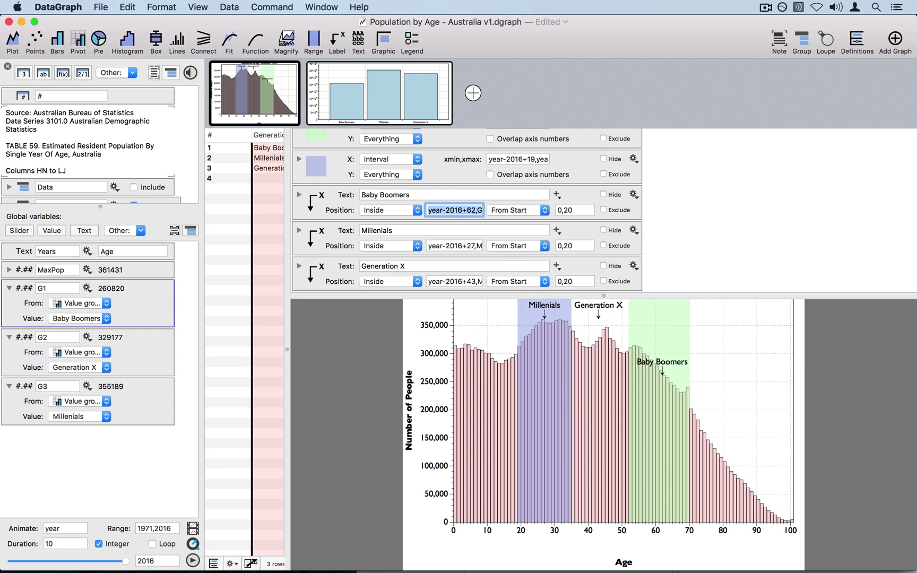
Replace MaxPop with G3 in the Millenials label's position
{"action": "left_click", "coordinate": [481, 245]}
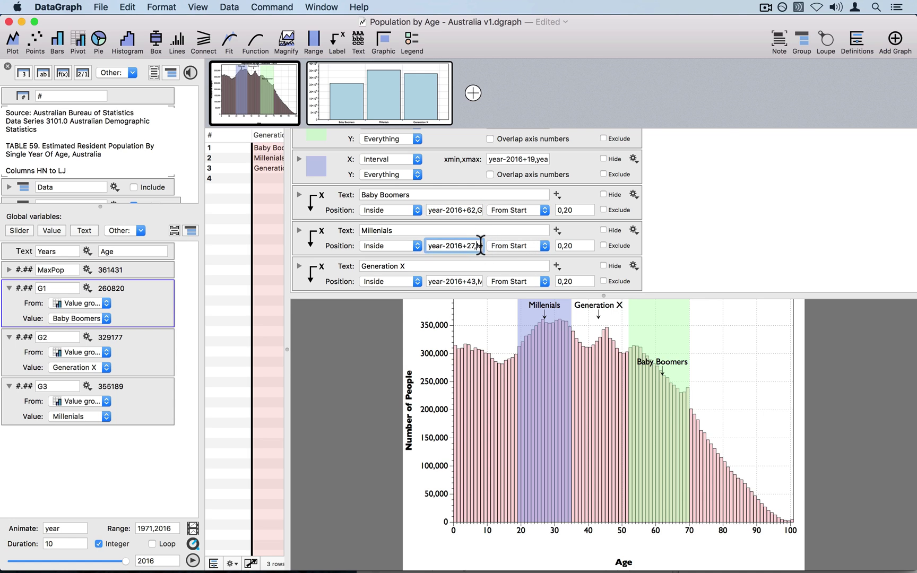
{"action": "left_click_drag", "start_coordinate": [480, 246], "coordinate": [537, 249]}
{"action": "type", "text": "G3"}
{"action": "key", "text": "Return"}
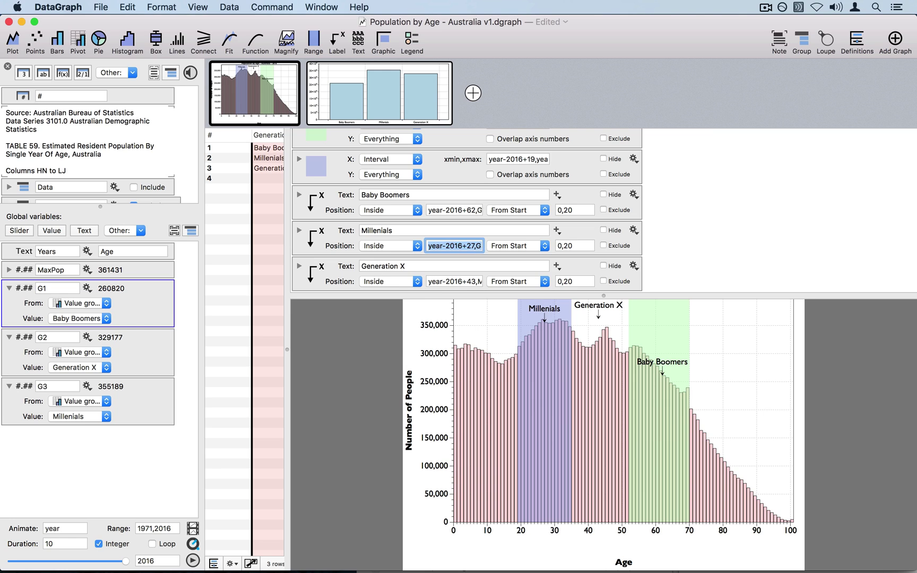
Replace MaxPop with G2 in the Generation X label's position and move that label command above Millenials
{"action": "left_click", "coordinate": [477, 281]}
{"action": "double_click", "coordinate": [478, 282]}
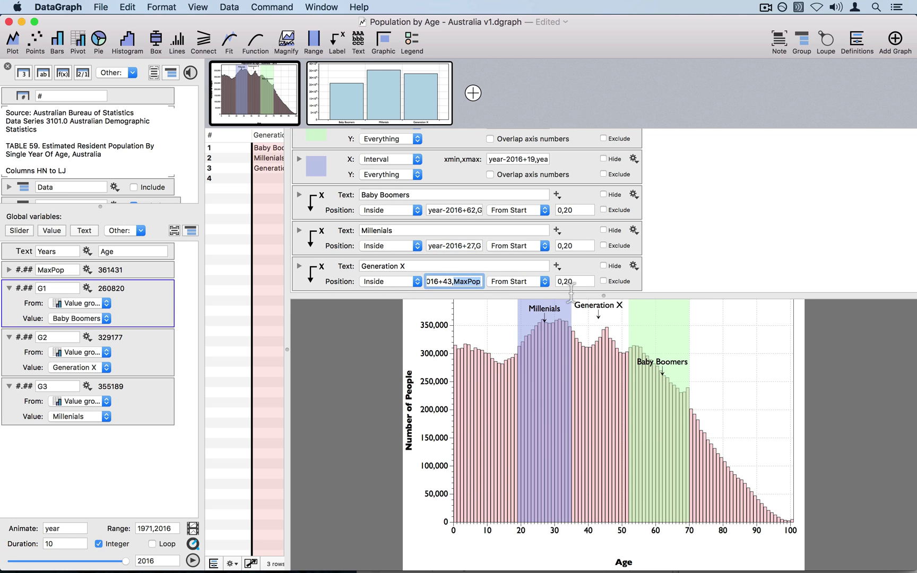
{"action": "type", "text": "G2"}
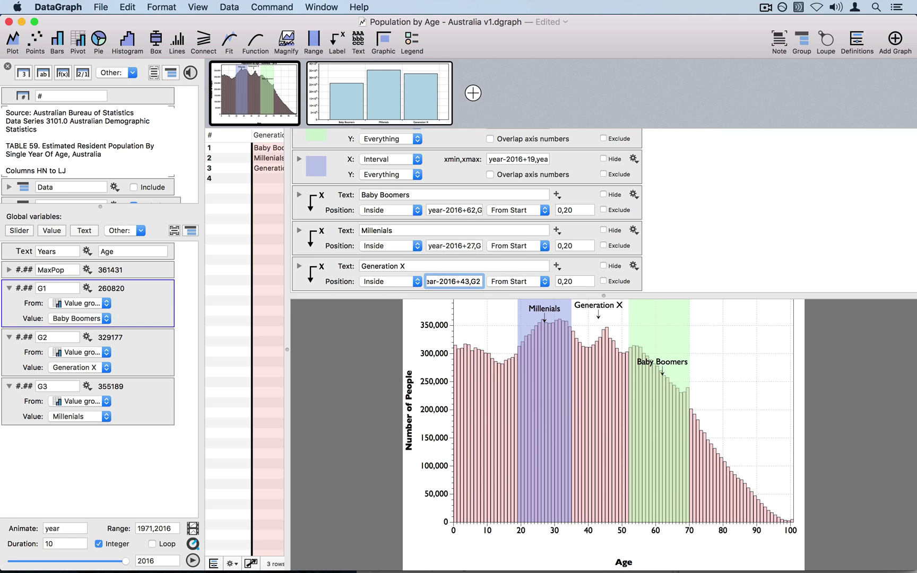
{"action": "key", "text": "Return"}
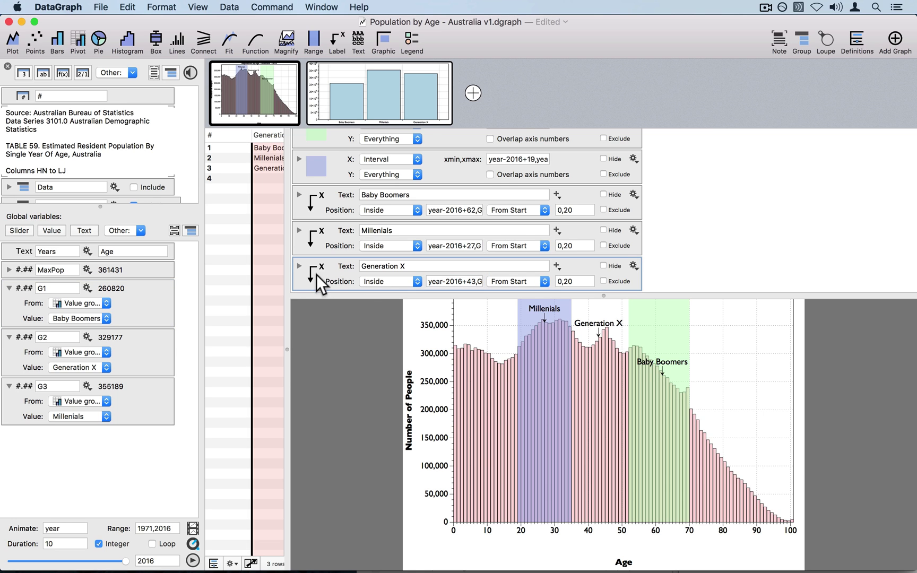
{"action": "left_click_drag", "start_coordinate": [315, 274], "coordinate": [319, 236]}
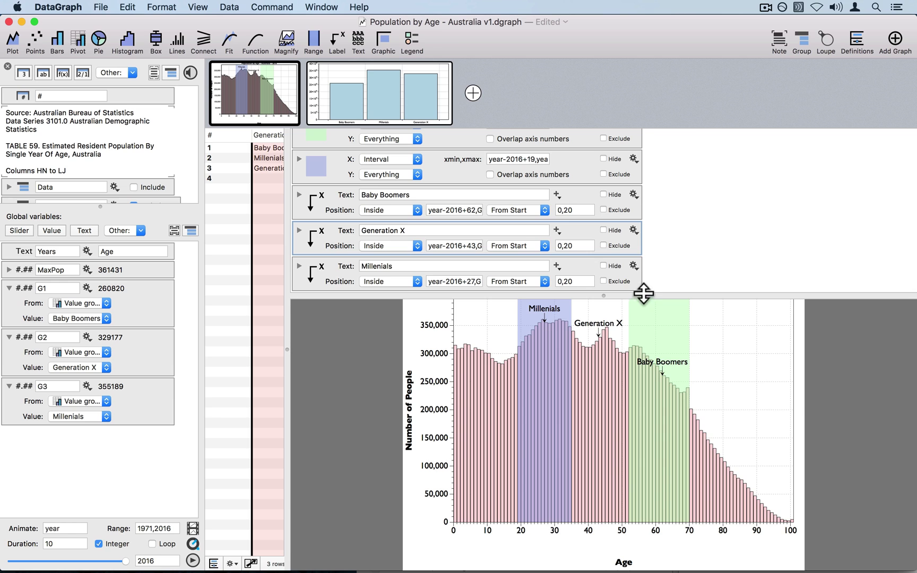
Enlarge the graph area, scrub the year and play the animation to check that the labels follow the bars
{"action": "left_click_drag", "start_coordinate": [643, 293], "coordinate": [637, 174]}
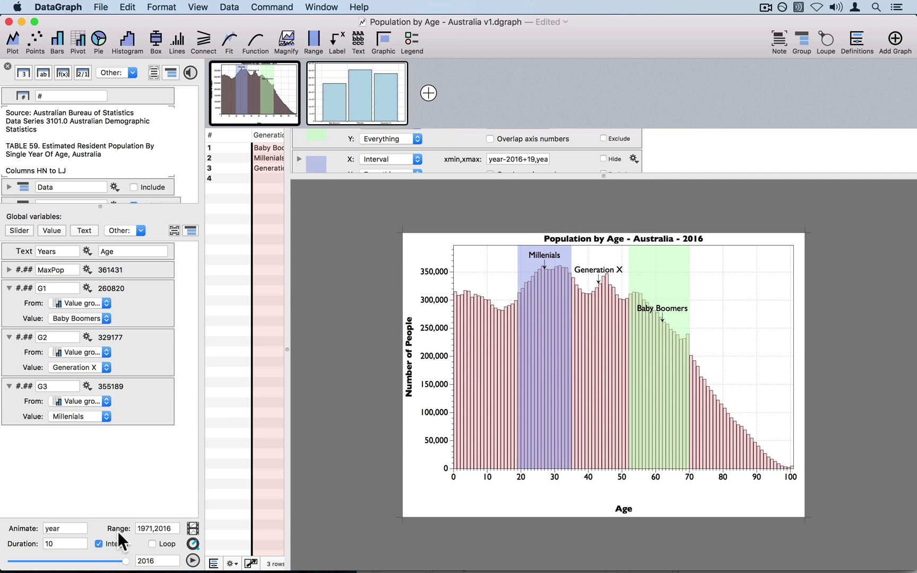
{"action": "left_click_drag", "start_coordinate": [125, 561], "coordinate": [154, 556]}
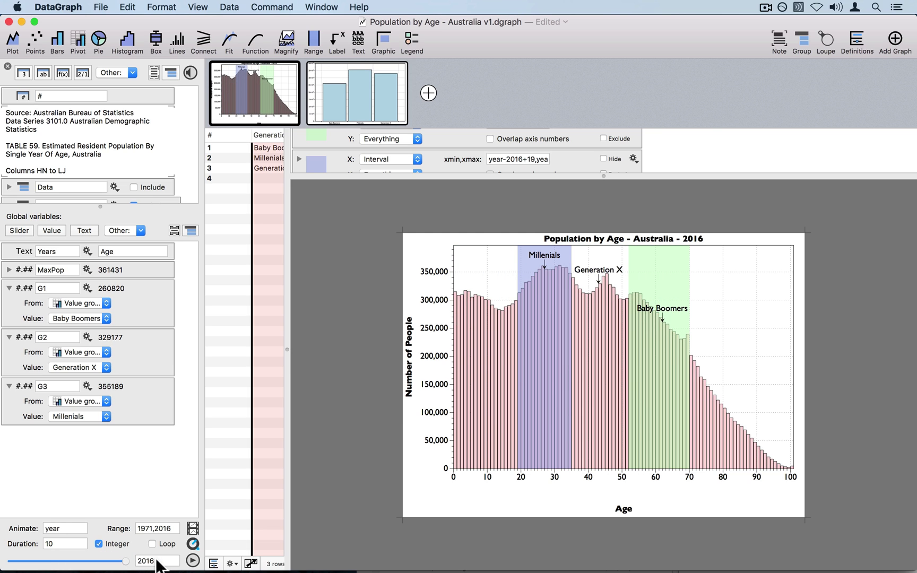
{"action": "left_click", "coordinate": [192, 561]}
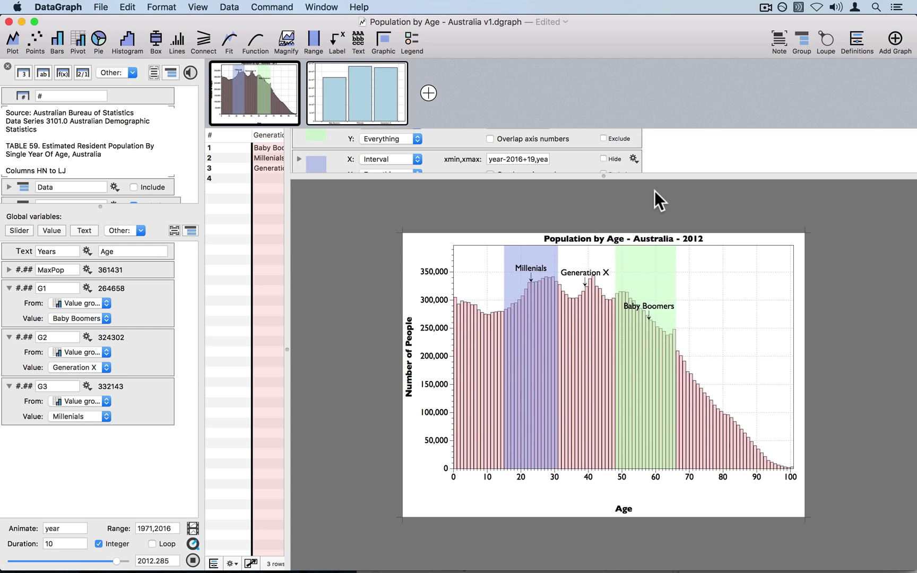
Bring the label commands back into view and inspect the Baby Boomers label's offset from its start position
{"action": "double_click", "coordinate": [724, 176]}
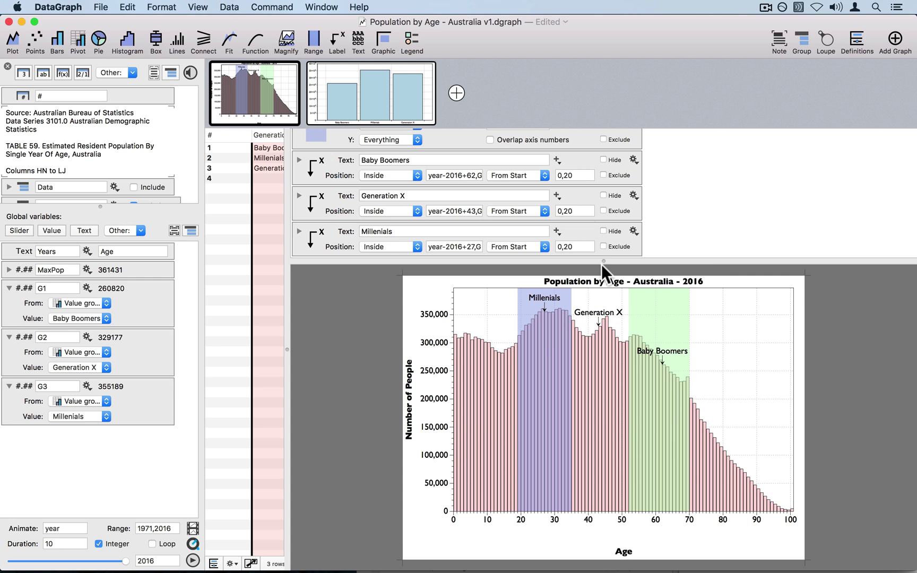
{"action": "left_click", "coordinate": [579, 176]}
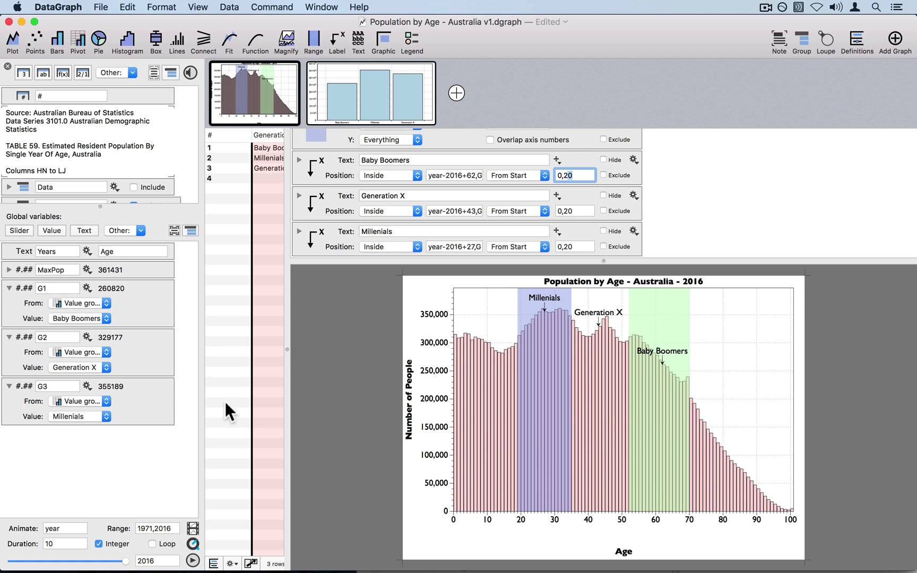
{"action": "left_click", "coordinate": [69, 466]}
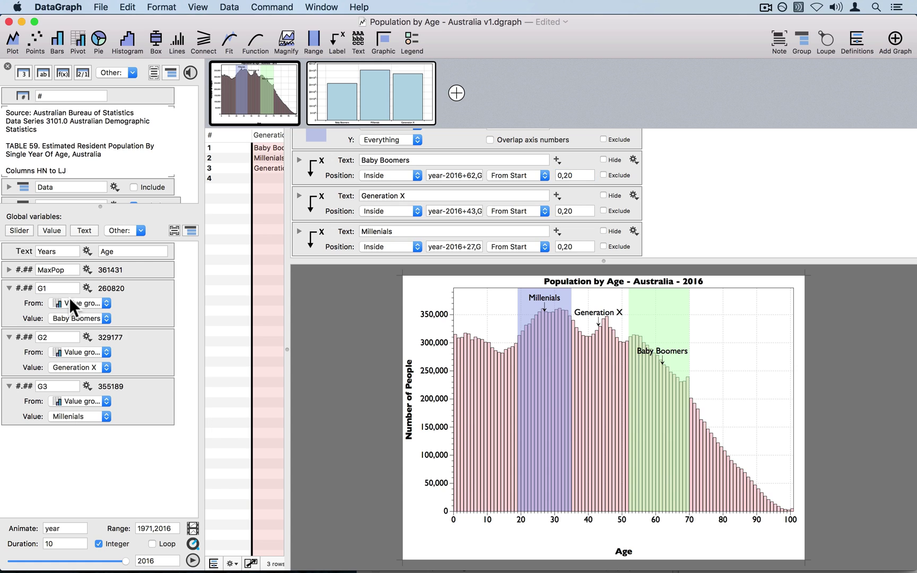
Add a global value variable named arrowht and set it to 25
{"action": "left_click", "coordinate": [50, 227]}
{"action": "type", "text": "arrowht"}
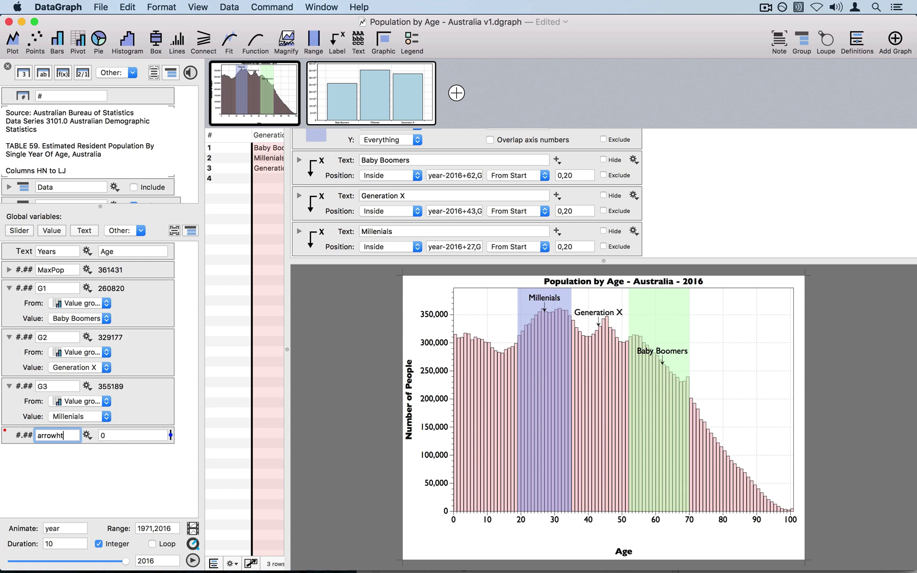
{"action": "key", "text": "Tab"}
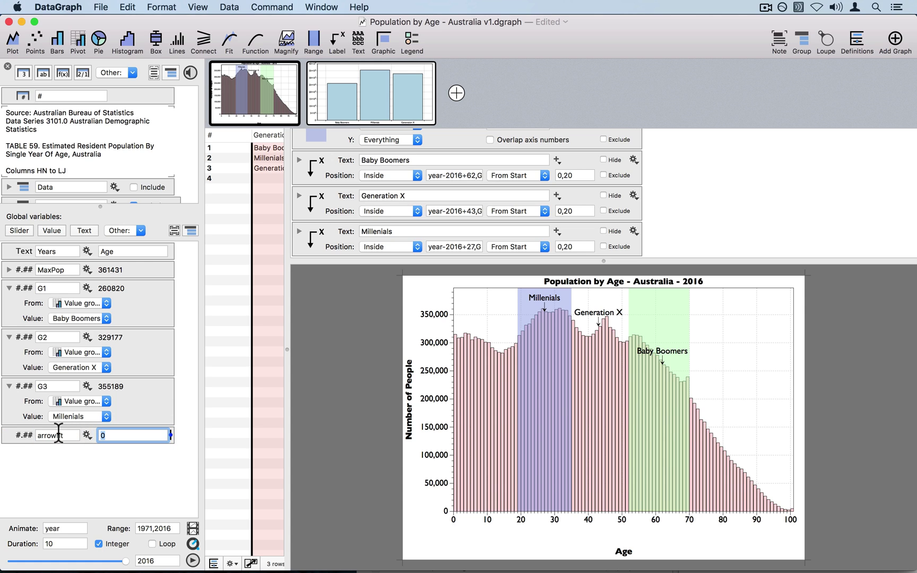
{"action": "type", "text": "25"}
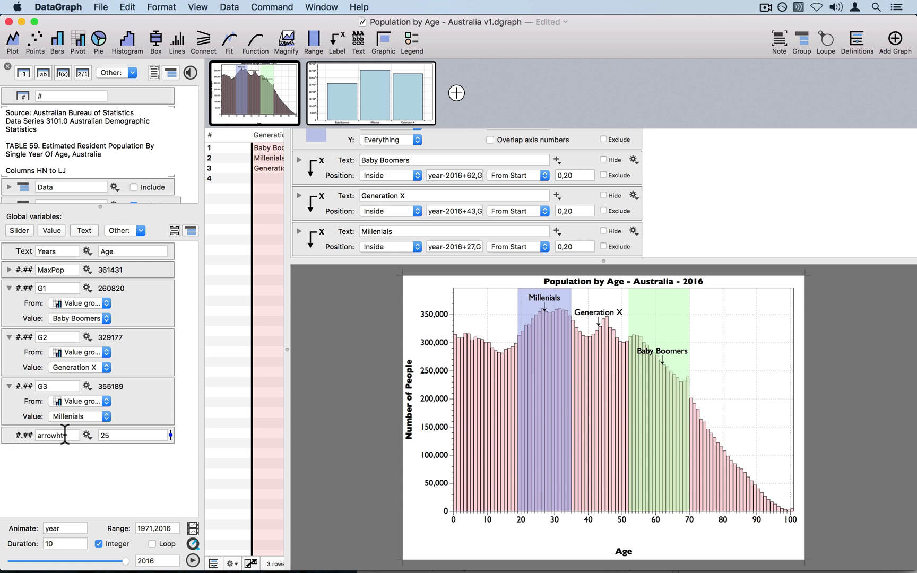
Set the From Start offset of the Baby Boomers, Generation X and Millenials labels to 0, arrowht
{"action": "double_click", "coordinate": [63, 435]}
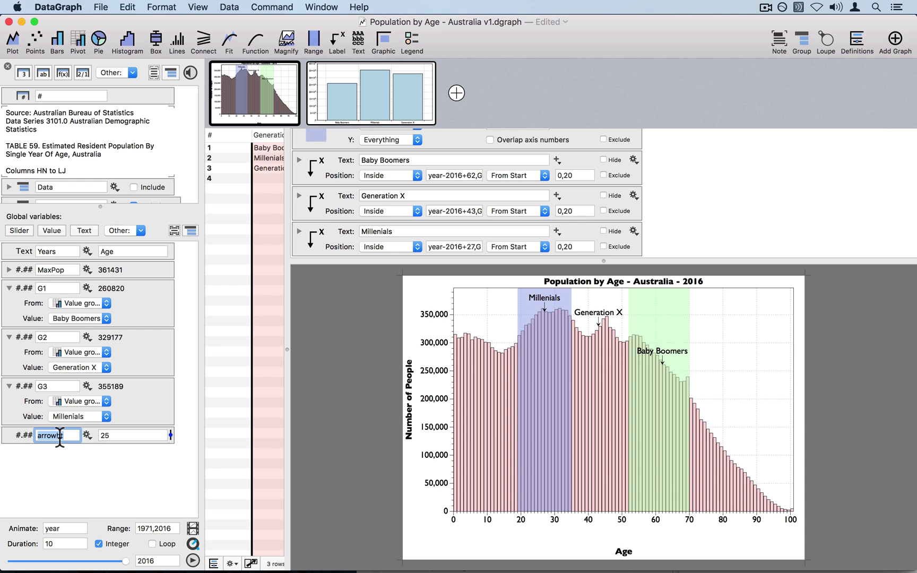
{"action": "left_click", "coordinate": [578, 176]}
{"action": "key", "text": "BackSpace"}
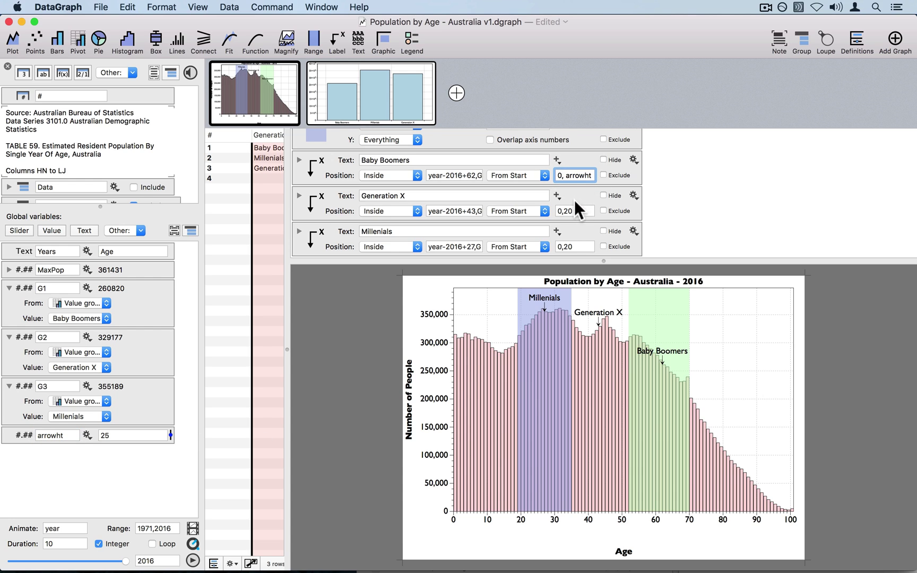
{"action": "left_click", "coordinate": [576, 209]}
{"action": "key", "text": "BackSpace"}
{"action": "key", "text": "BackSpace"}
{"action": "key", "text": "Tab"}
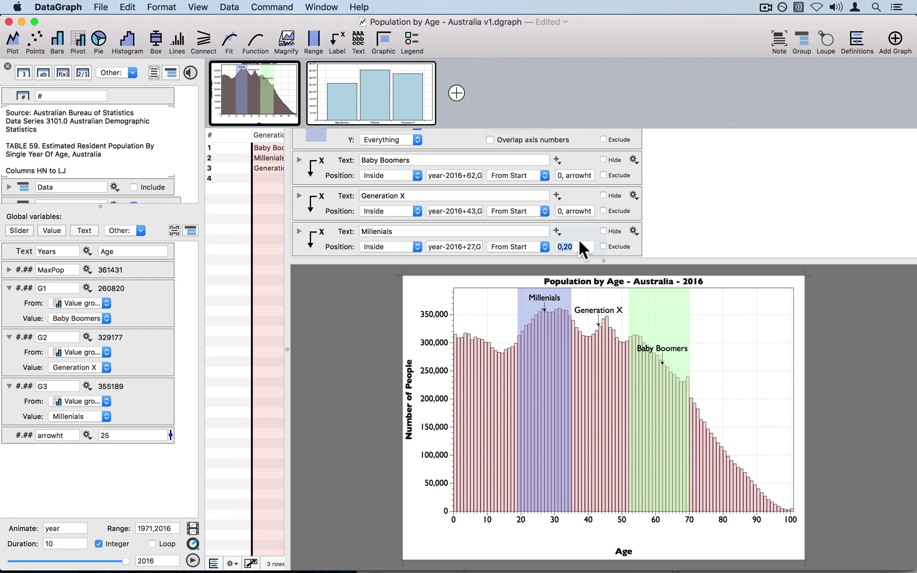
{"action": "type", "text": "0, arrowht"}
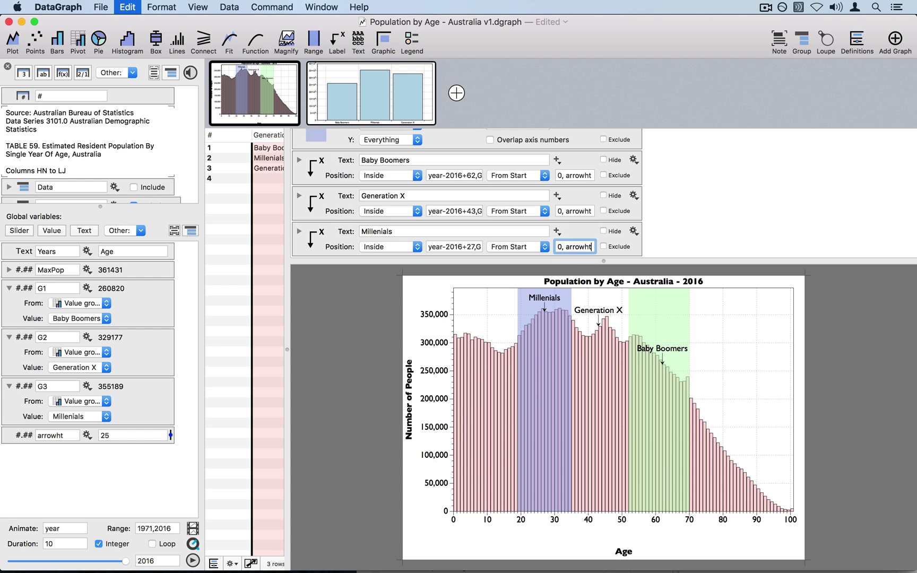
{"action": "key", "text": "Return"}
Adjust the arrowht variable to 25.2832 and scrub the year to check the label arrows
{"action": "left_click_drag", "start_coordinate": [170, 432], "coordinate": [170, 432]}
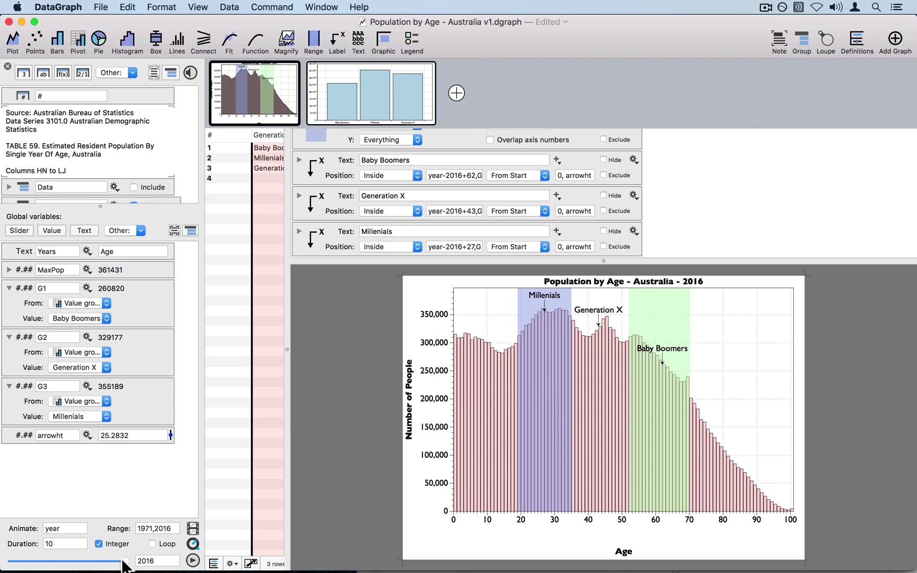
{"action": "mouse_move", "coordinate": [124, 561]}
{"action": "left_mouse_down"}
{"action": "mouse_move", "coordinate": [11, 562]}
{"action": "mouse_move", "coordinate": [126, 561]}
{"action": "left_mouse_up"}
{"action": "left_click", "coordinate": [591, 246]}
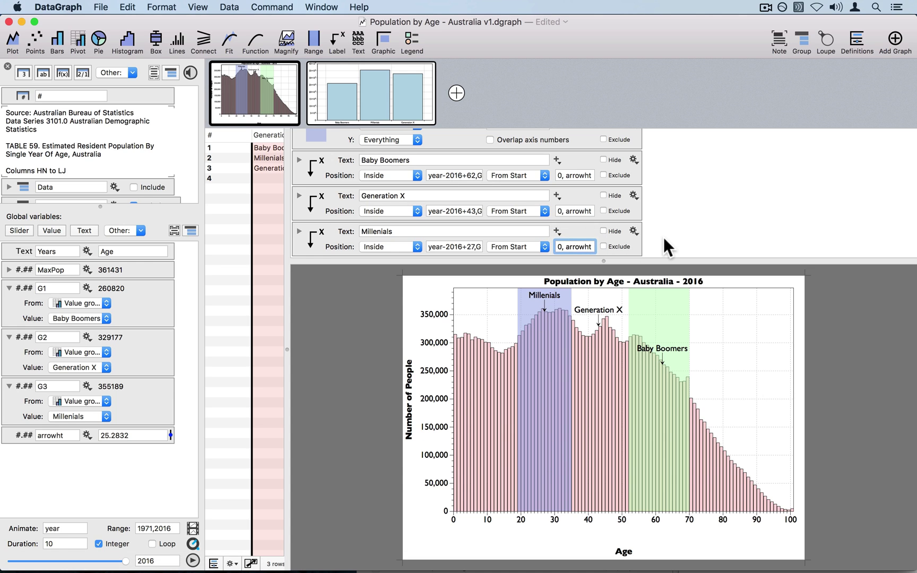
{"action": "type", "text": "+"}
{"action": "key", "text": "Return"}
{"action": "key", "text": "super+z"}
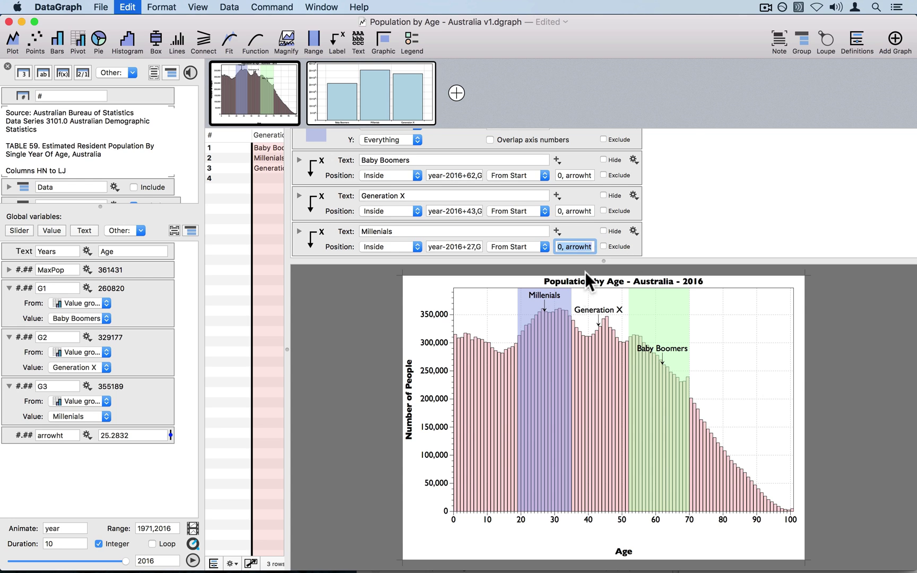
Set the Baby Boomers label's offset to 0, arrowht+15 and scrub the year to check its clearance
{"action": "left_click", "coordinate": [588, 176]}
{"action": "left_click", "coordinate": [591, 176]}
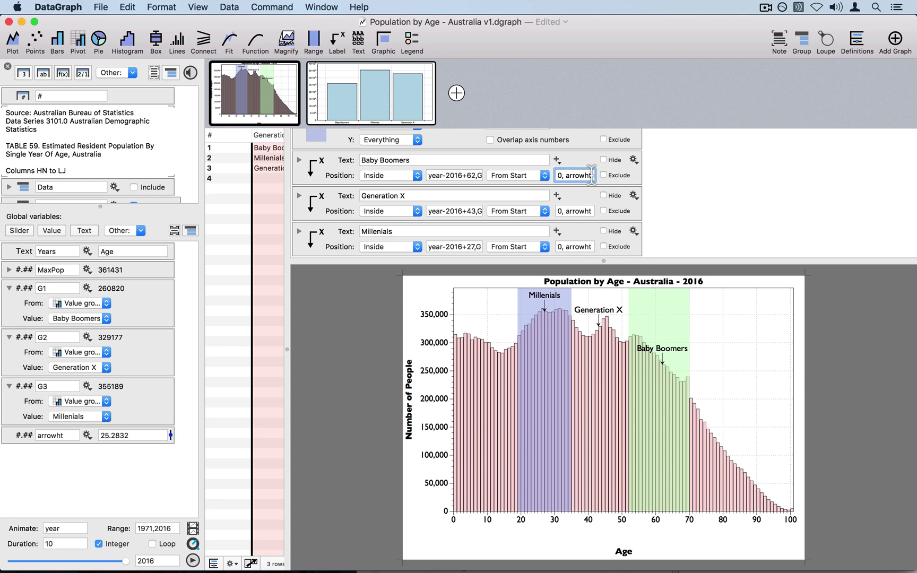
{"action": "type", "text": "+10"}
{"action": "key", "text": "Return"}
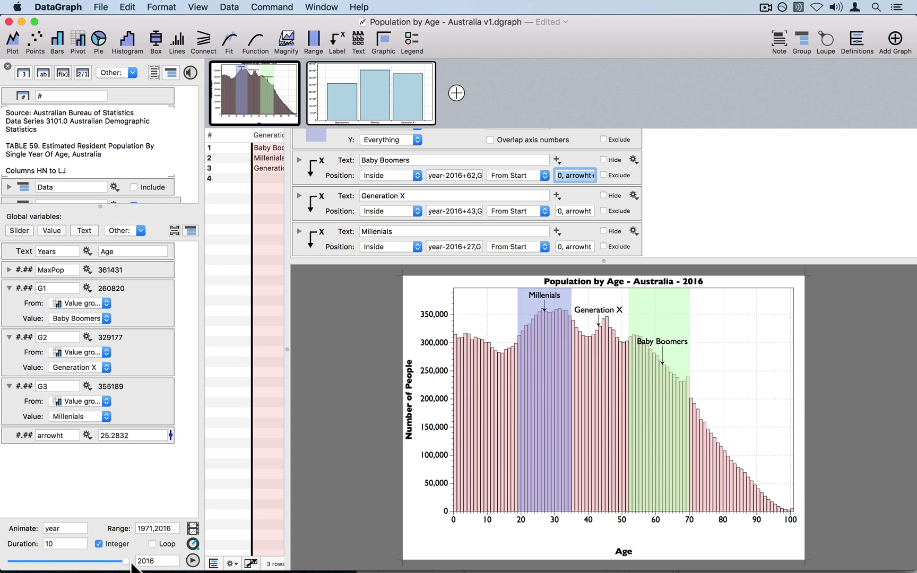
{"action": "mouse_move", "coordinate": [126, 561]}
{"action": "left_mouse_down"}
{"action": "mouse_move", "coordinate": [61, 565]}
{"action": "mouse_move", "coordinate": [159, 561]}
{"action": "left_mouse_up"}
Switch to Population by Age - Australia VDT.dgraph and copy from the Baby Boomers label's conditional offset
{"action": "left_click", "coordinate": [321, 7]}
{"action": "left_click", "coordinate": [356, 130]}
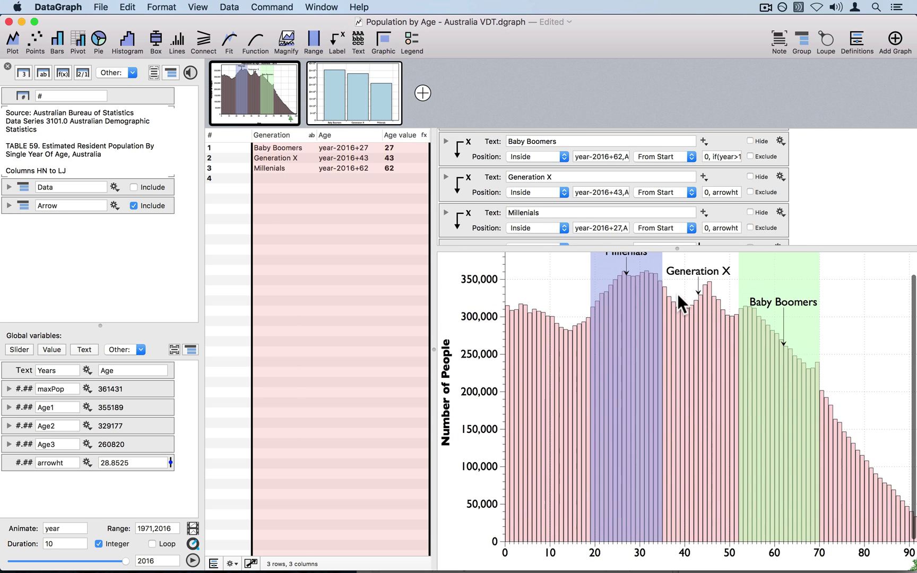
{"action": "left_click", "coordinate": [722, 157]}
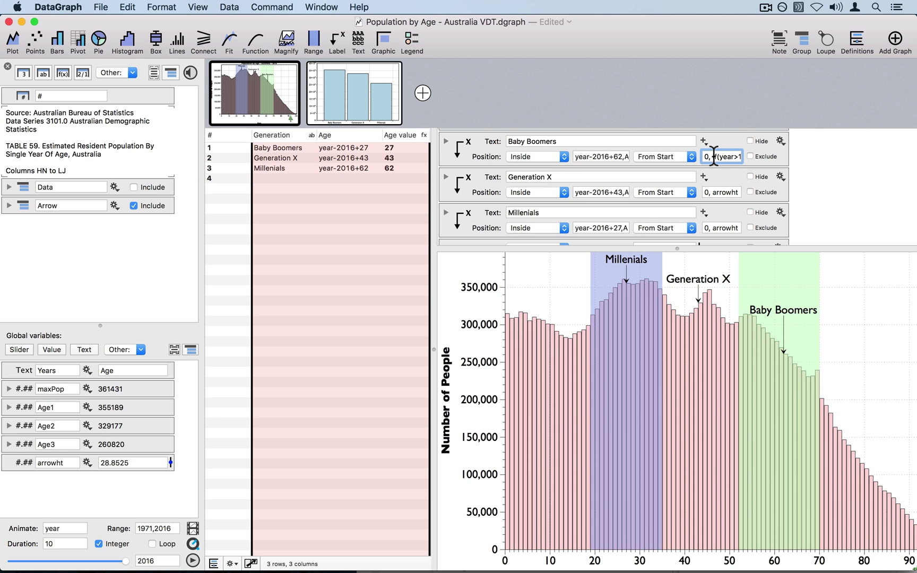
{"action": "left_click_drag", "start_coordinate": [714, 157], "coordinate": [712, 158]}
{"action": "key", "text": "super+c"}
Examine how the if(year>…) expression in the Baby Boomers label's offset is built
{"action": "left_click", "coordinate": [712, 158]}
{"action": "mouse_move", "coordinate": [713, 157]}
{"action": "left_mouse_down"}
{"action": "mouse_move", "coordinate": [799, 156]}
{"action": "mouse_move", "coordinate": [718, 157]}
{"action": "left_mouse_up"}
{"action": "left_click", "coordinate": [717, 157]}
{"action": "key", "text": "Left"}
{"action": "key", "text": "Left"}
{"action": "key", "text": "Left"}
{"action": "key", "text": "Left"}
{"action": "key", "text": "Left"}
{"action": "key", "text": "Left"}
{"action": "key", "text": "Left"}
{"action": "key", "text": "Left"}
{"action": "key", "text": "Left"}
{"action": "key", "text": "Return"}
Replace arrowht+15 in the Baby Boomers offset of Population by Age - Australia v1.dgraph with the VDT document's if(year>…) expression
{"action": "left_click_drag", "start_coordinate": [713, 156], "coordinate": [791, 168]}
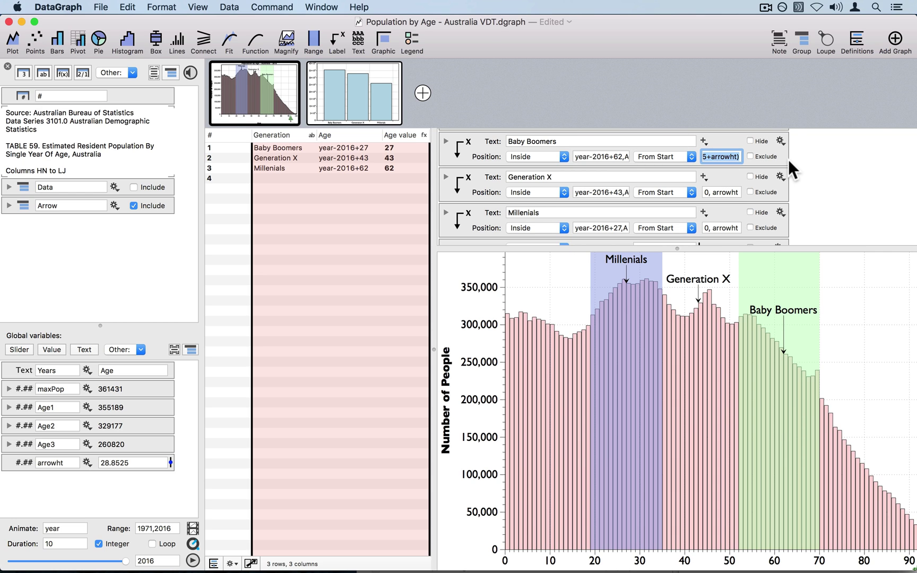
{"action": "left_click", "coordinate": [319, 7]}
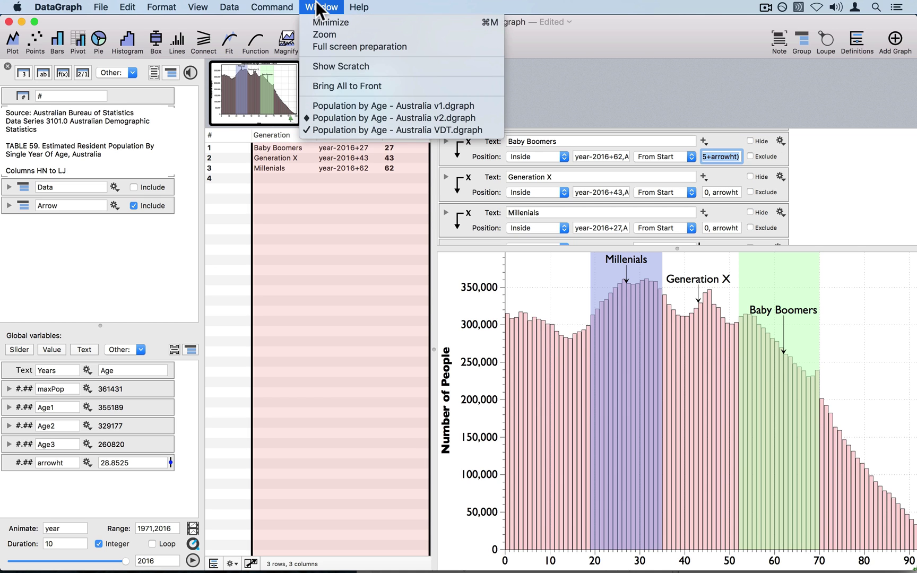
{"action": "left_click", "coordinate": [362, 105]}
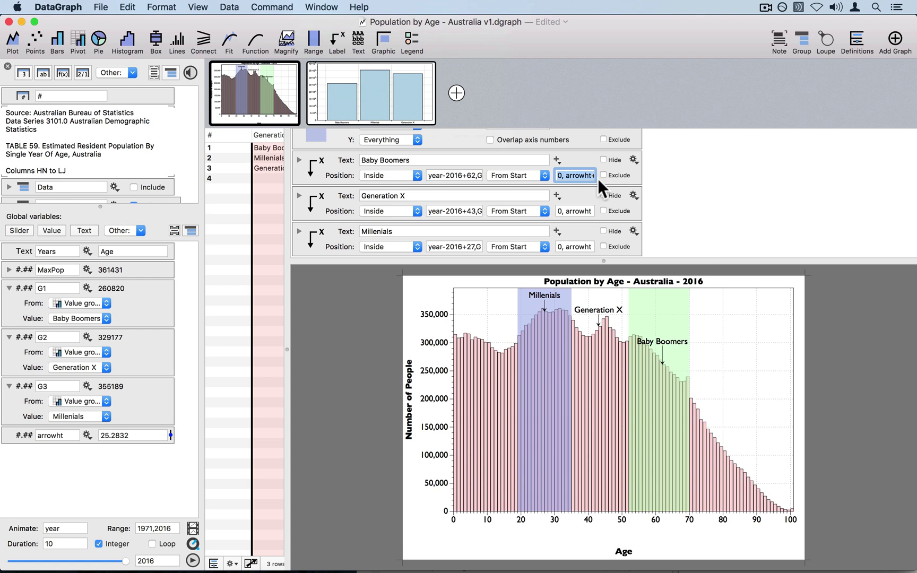
{"action": "left_click_drag", "start_coordinate": [563, 175], "coordinate": [669, 176]}
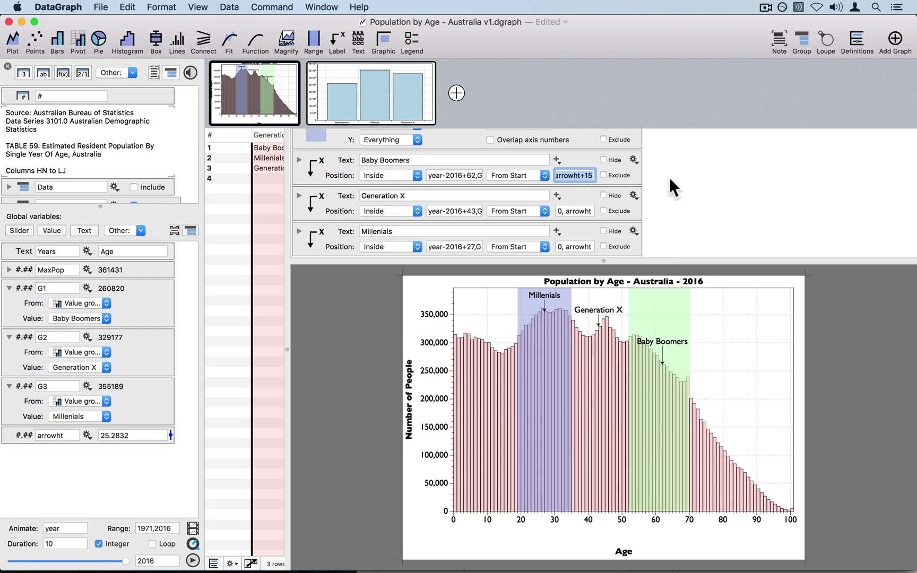
{"action": "key", "text": "super+v"}
{"action": "key", "text": "Return"}
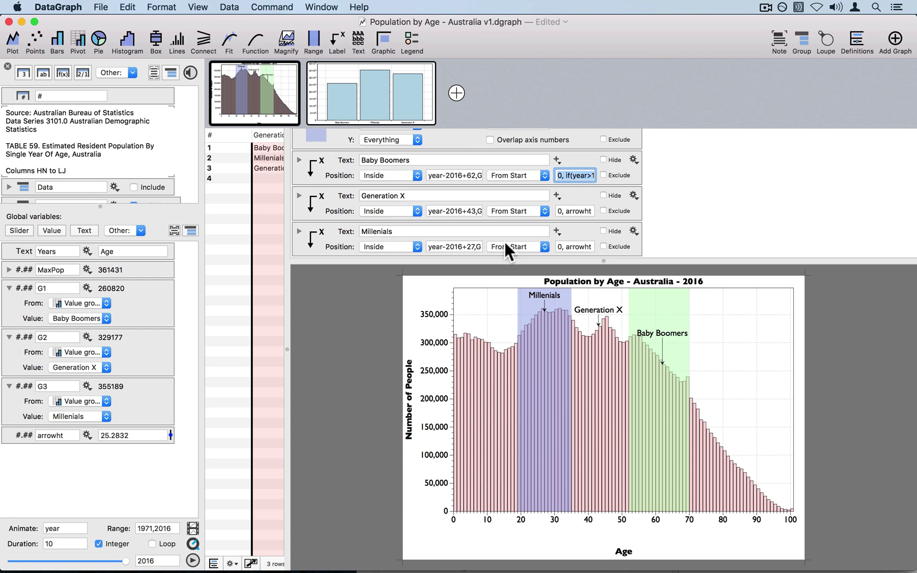
Play the year animation to check the Baby Boomers label and set the animation duration to 5
{"action": "left_click", "coordinate": [192, 560]}
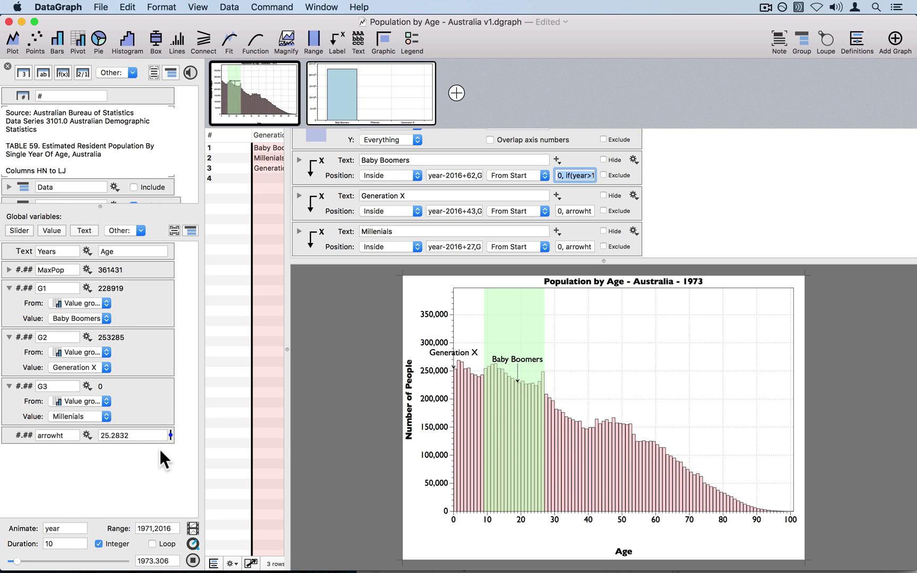
{"action": "double_click", "coordinate": [65, 543]}
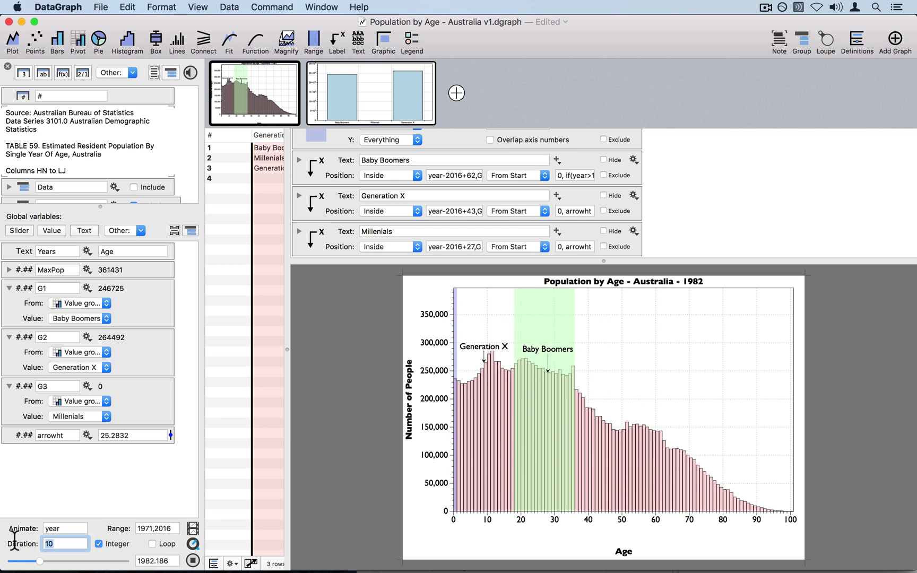
{"action": "type", "text": "5"}
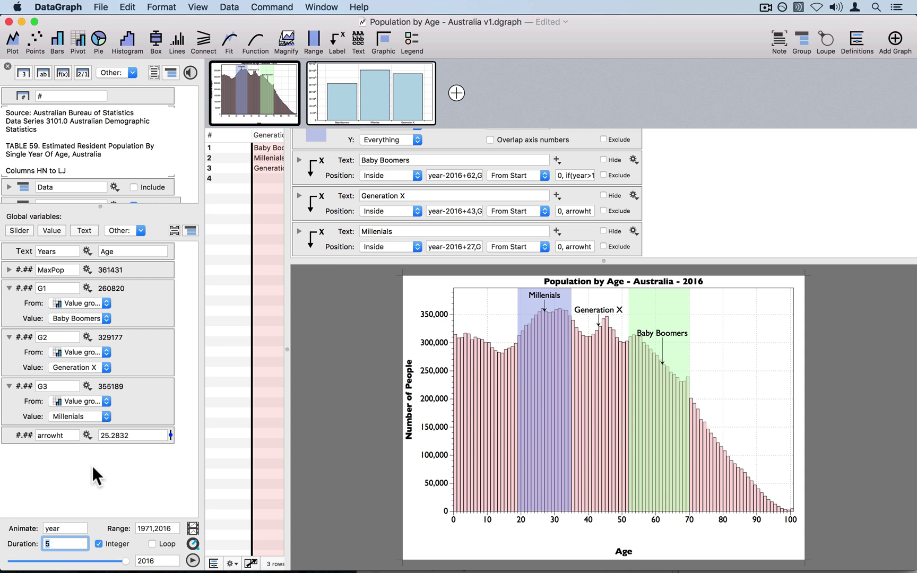
Inspect the if(year>…) expression in the Baby Boomers label's From Start offset
{"action": "left_click", "coordinate": [584, 175]}
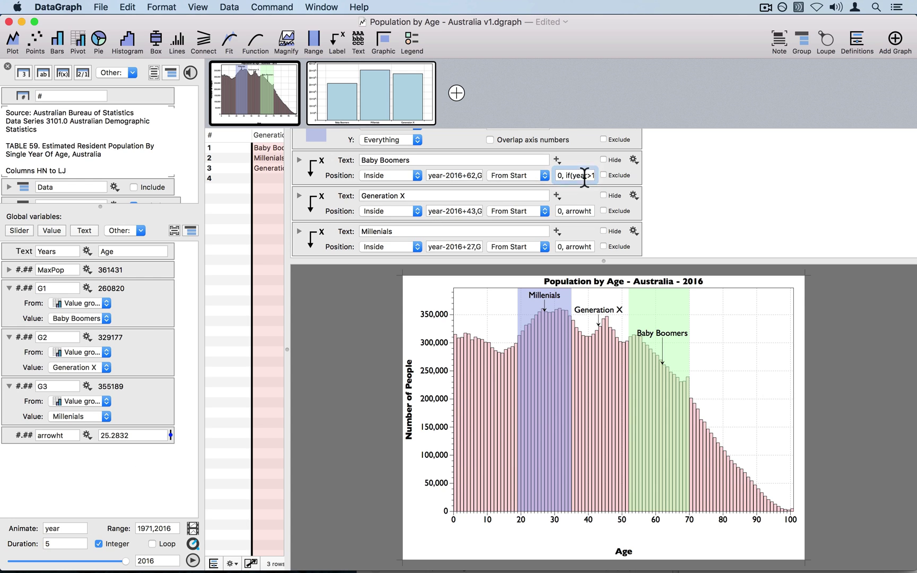
{"action": "left_click_drag", "start_coordinate": [566, 175], "coordinate": [496, 177]}
{"action": "left_click", "coordinate": [577, 175]}
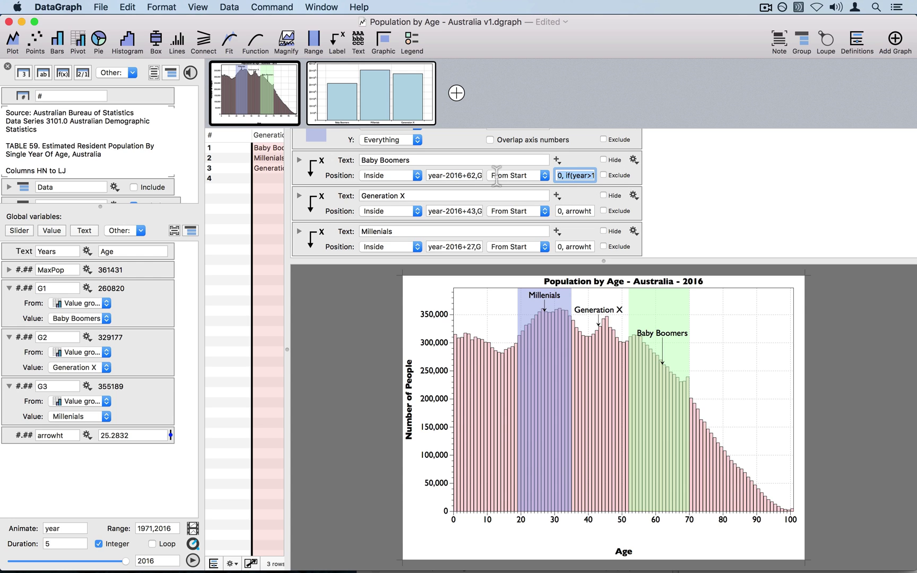